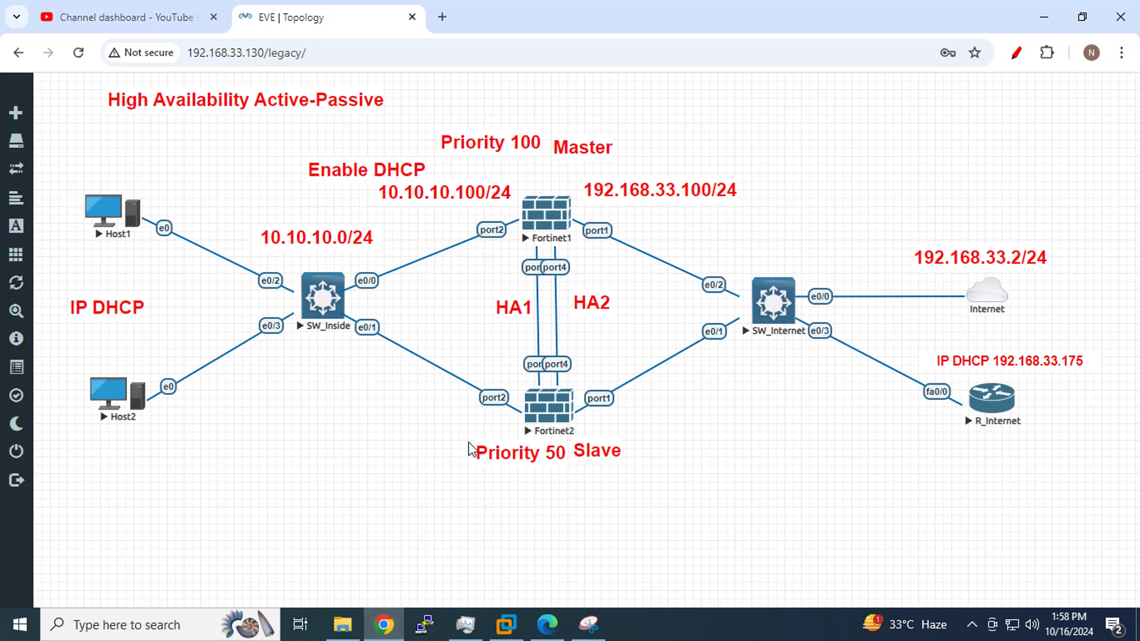
Bring up the Snipping Tool from the taskbar
click(588, 624)
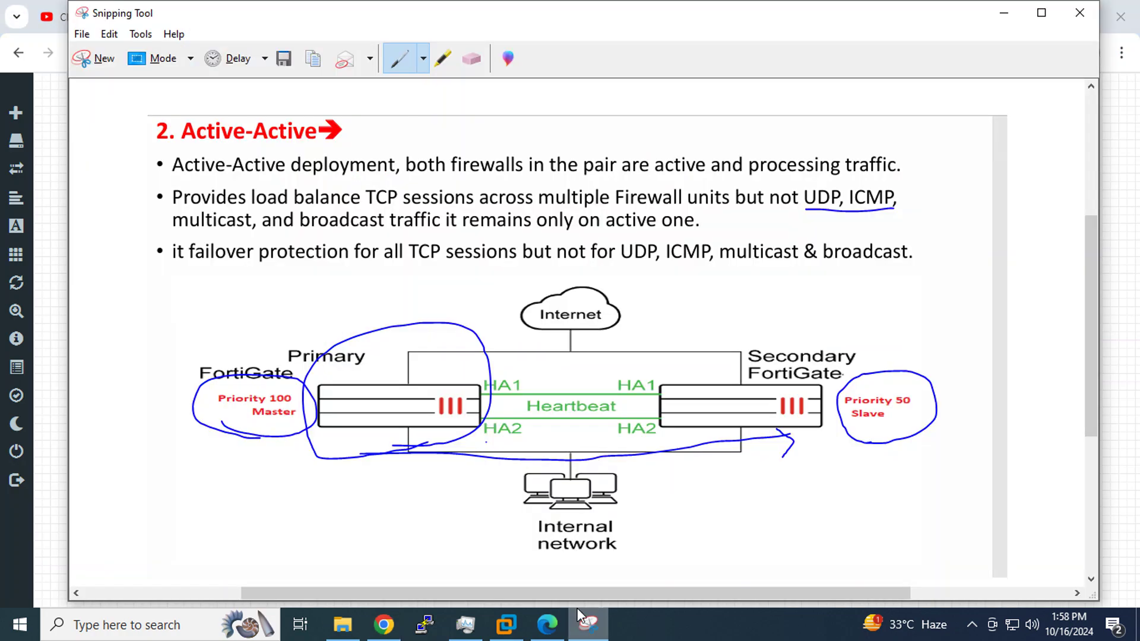
Snip the topology and mark Fortinet1, Priority 100, 192.168.33.100/24 and 10.10.10.100/24
click(102, 59)
drag(736, 482, 1108, 541)
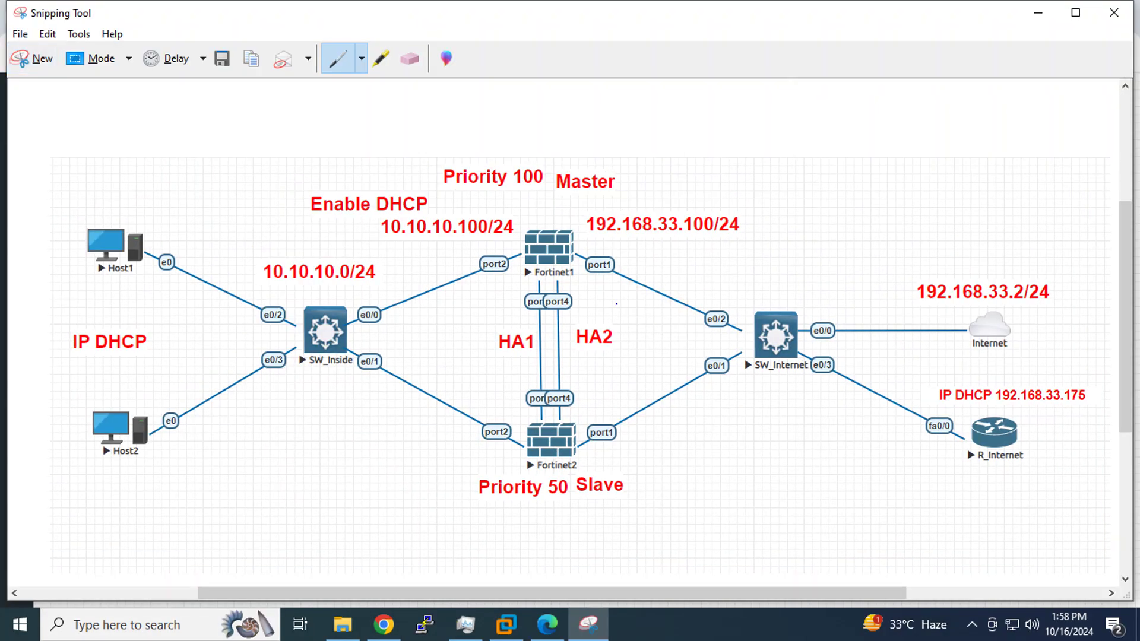
mouse_move(570, 293)
mouse_down()
mouse_move(479, 240)
mouse_move(617, 237)
mouse_move(598, 294)
mouse_up()
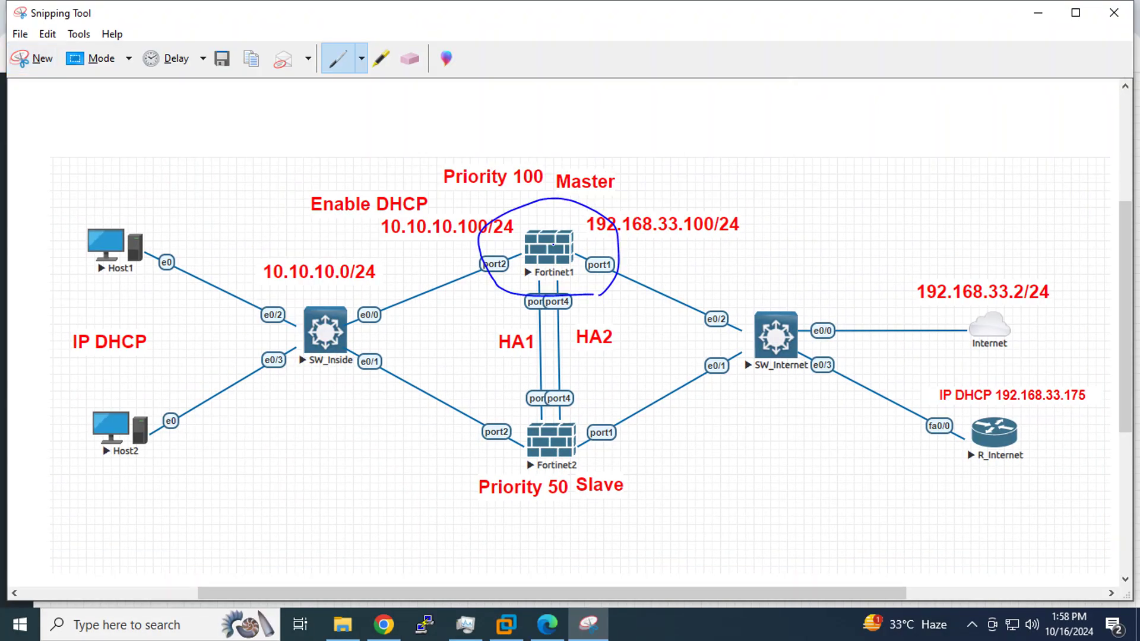
drag(480, 196, 626, 201)
drag(607, 241, 742, 237)
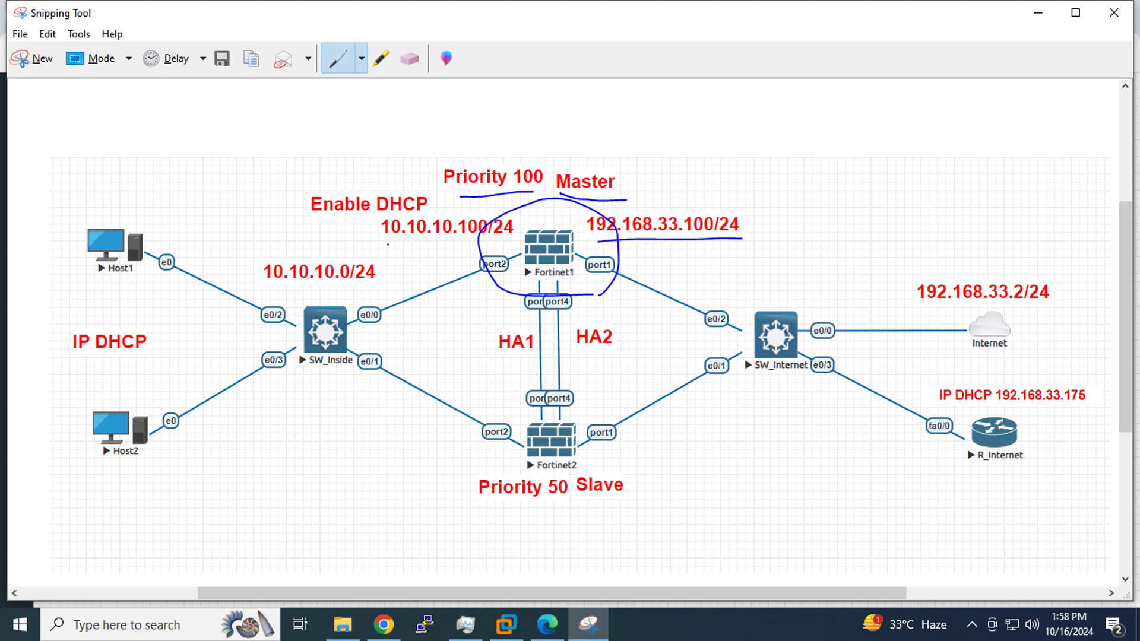
drag(388, 244, 490, 246)
Circle the HA1 and heartbeat labels, Host1, Host2 and Fortinet1's port2 on the capture
mouse_move(541, 342)
mouse_down()
mouse_move(526, 333)
mouse_move(502, 361)
mouse_move(546, 342)
mouse_move(561, 360)
mouse_move(588, 313)
mouse_move(588, 353)
mouse_up()
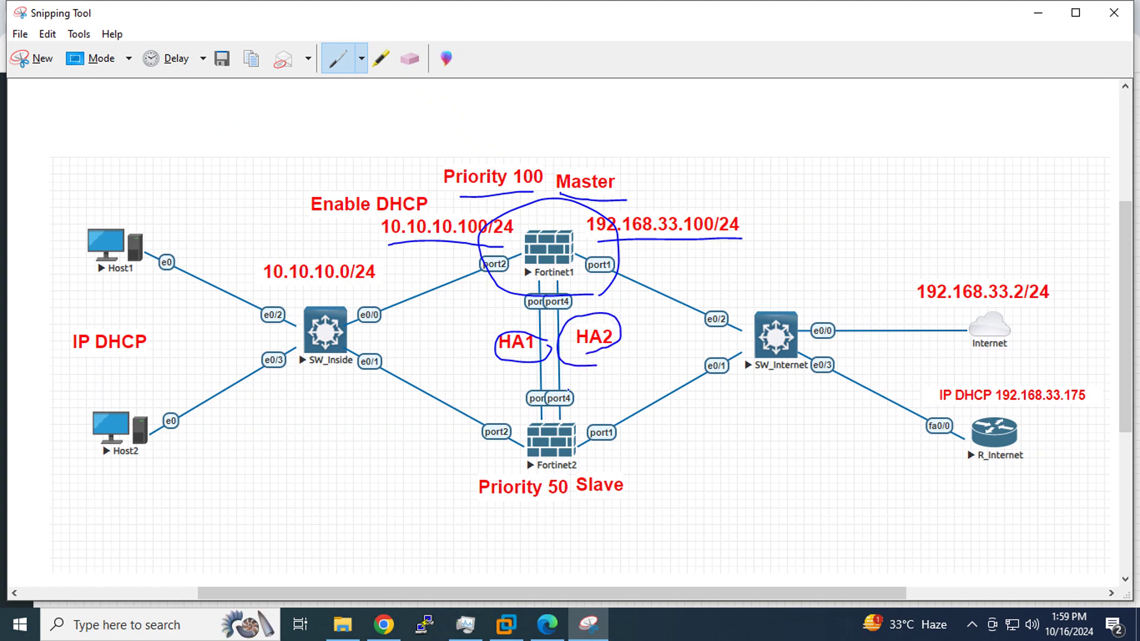
mouse_move(569, 390)
mouse_down()
mouse_move(497, 396)
mouse_move(570, 411)
mouse_move(583, 387)
mouse_move(553, 384)
mouse_up()
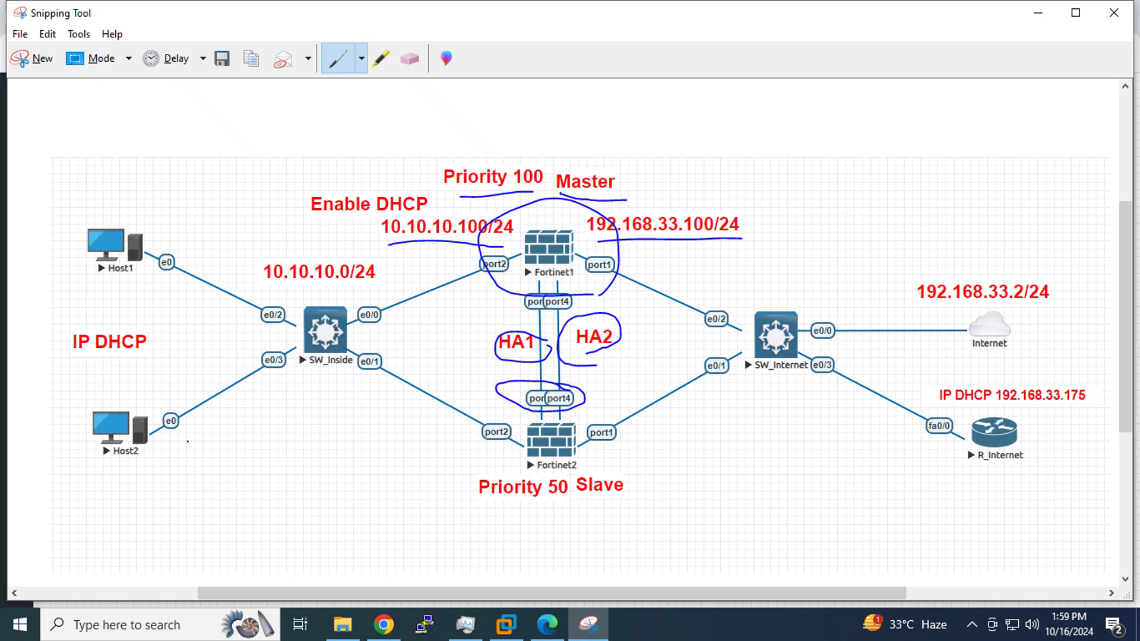
mouse_move(201, 463)
mouse_down()
mouse_move(247, 309)
mouse_move(73, 232)
mouse_move(102, 445)
mouse_move(206, 454)
mouse_up()
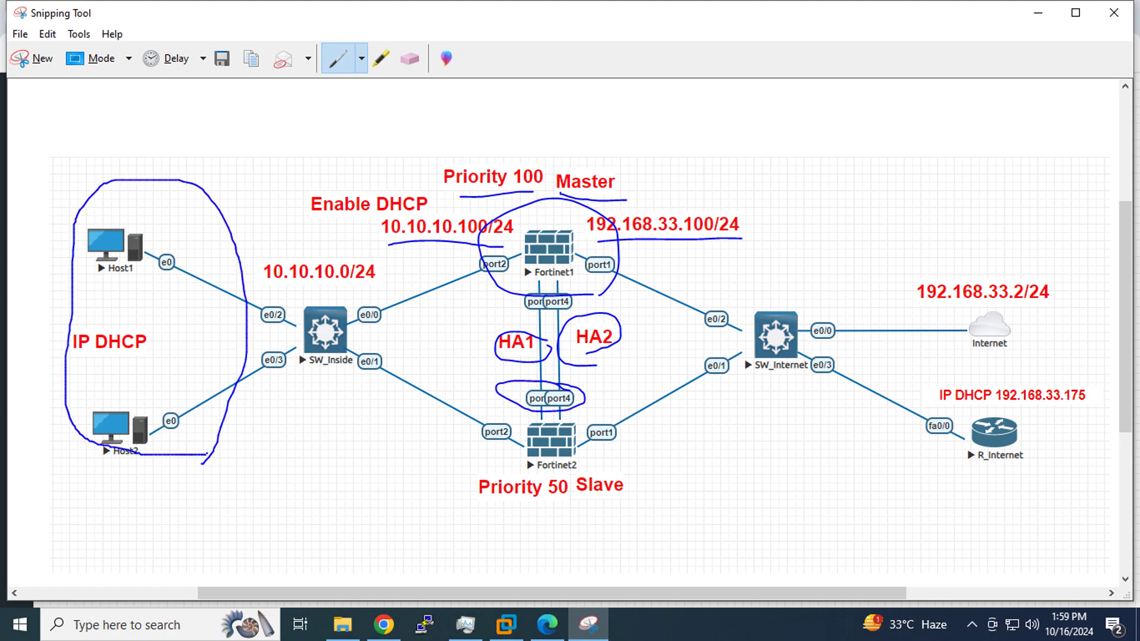
mouse_move(491, 297)
mouse_down()
mouse_move(519, 276)
mouse_move(495, 225)
mouse_move(467, 281)
mouse_move(511, 298)
mouse_up()
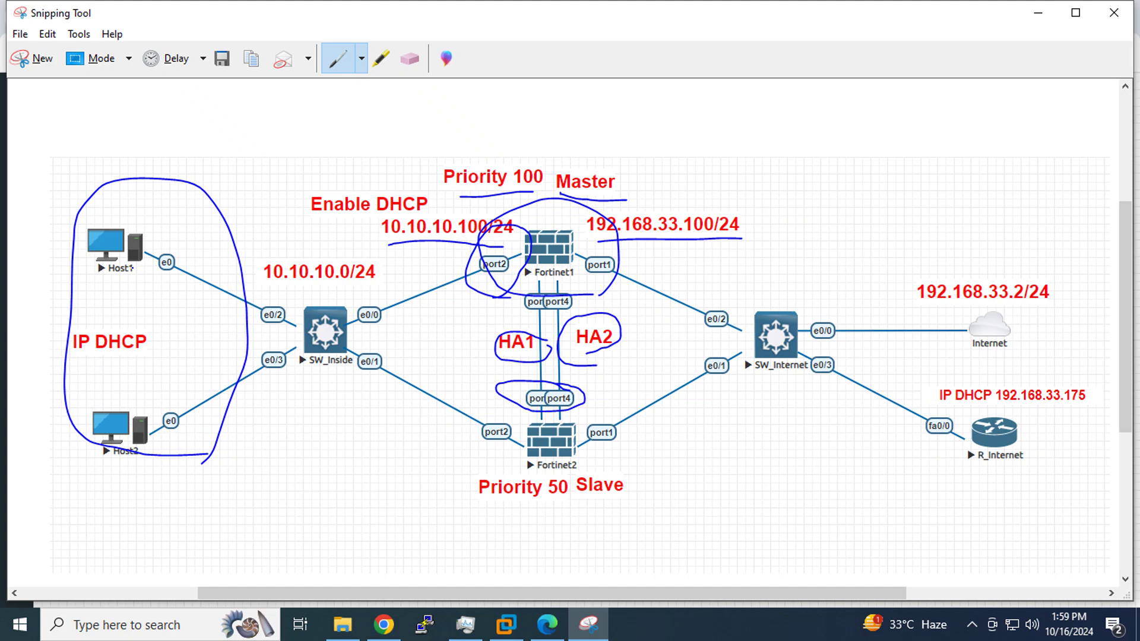
drag(87, 293, 167, 282)
drag(98, 462, 132, 462)
Draw the traffic path through Fortinet1, circle both firewalls as a cluster, and return to Chrome
mouse_move(516, 264)
mouse_down()
mouse_move(455, 249)
mouse_move(523, 309)
mouse_move(526, 250)
mouse_move(138, 262)
mouse_move(163, 237)
mouse_up()
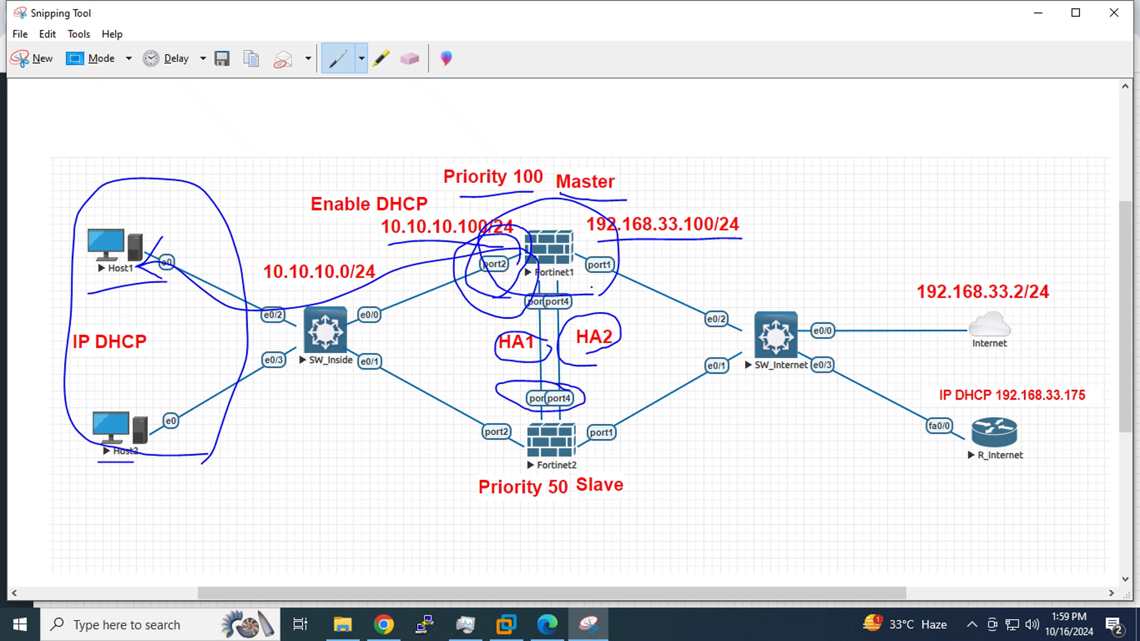
mouse_move(132, 349)
mouse_down()
mouse_move(318, 229)
mouse_move(537, 266)
mouse_move(779, 280)
mouse_move(810, 296)
mouse_move(777, 306)
mouse_up()
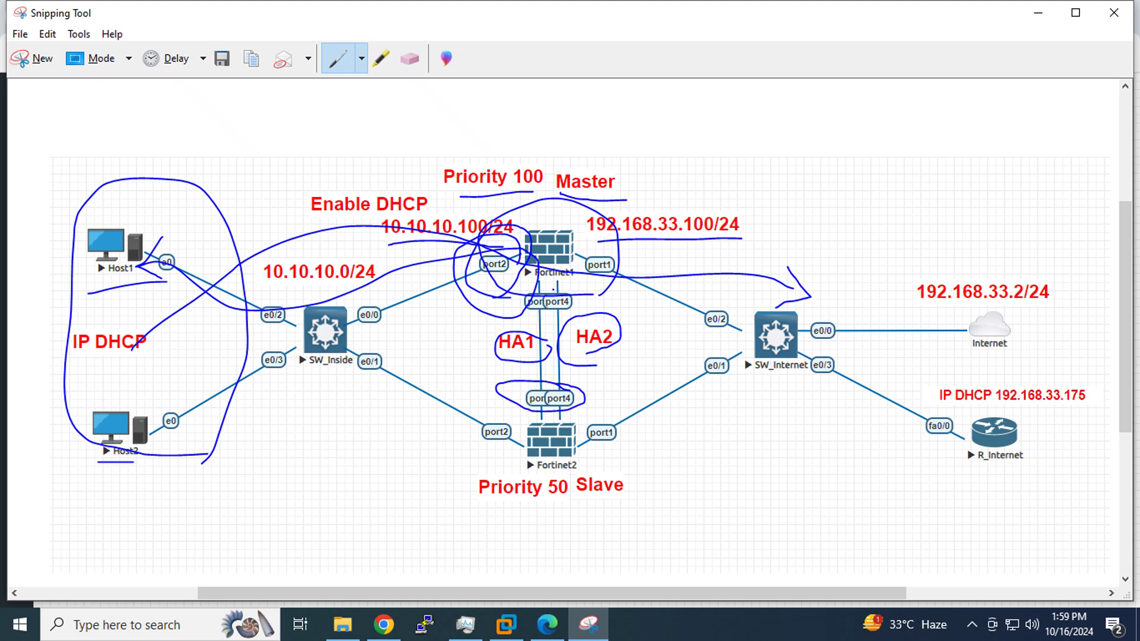
mouse_move(523, 293)
mouse_down()
mouse_move(598, 288)
mouse_move(557, 207)
mouse_move(514, 295)
mouse_move(563, 293)
mouse_up()
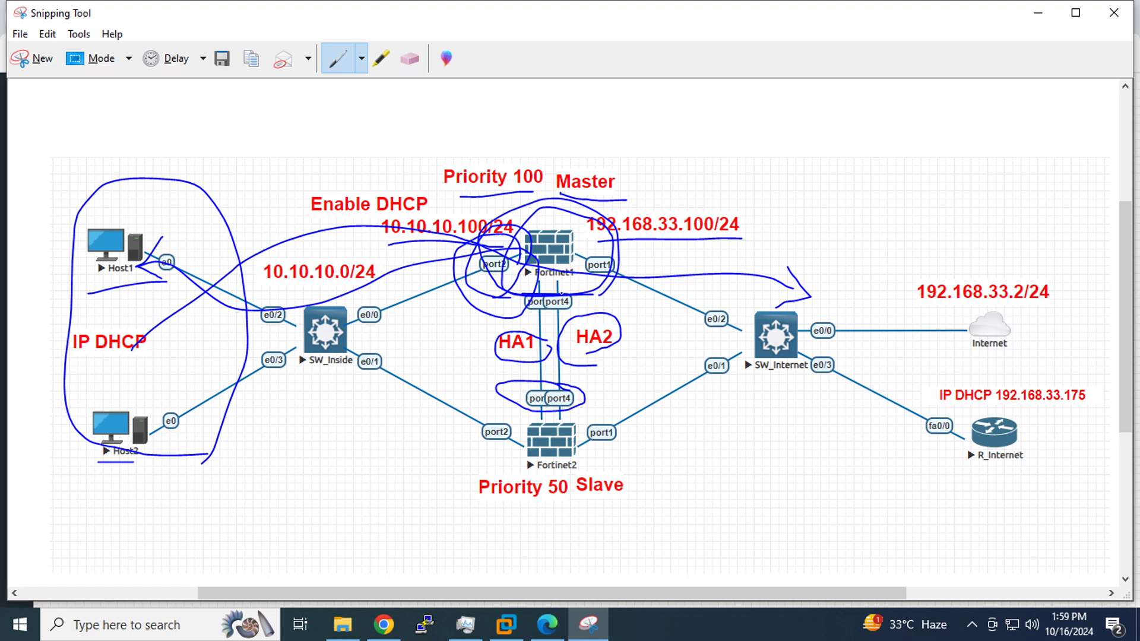
mouse_move(660, 344)
mouse_down()
mouse_move(493, 306)
mouse_move(561, 389)
mouse_move(648, 336)
mouse_move(628, 329)
mouse_up()
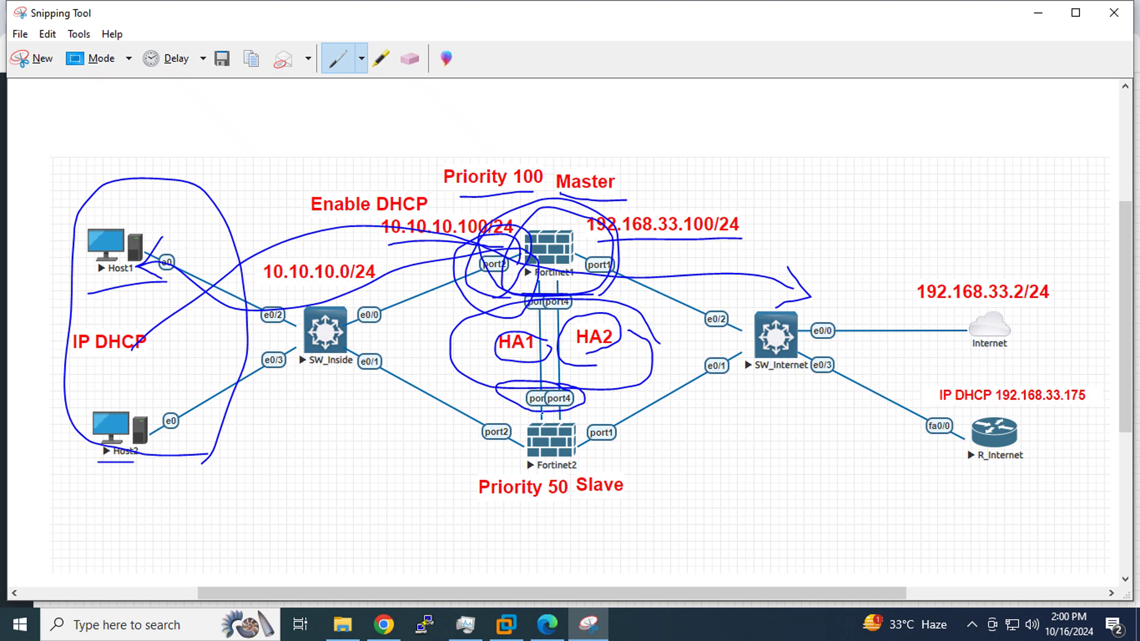
mouse_move(469, 500)
mouse_down()
mouse_move(440, 359)
mouse_move(665, 209)
mouse_move(674, 518)
mouse_move(436, 487)
mouse_move(437, 458)
mouse_up()
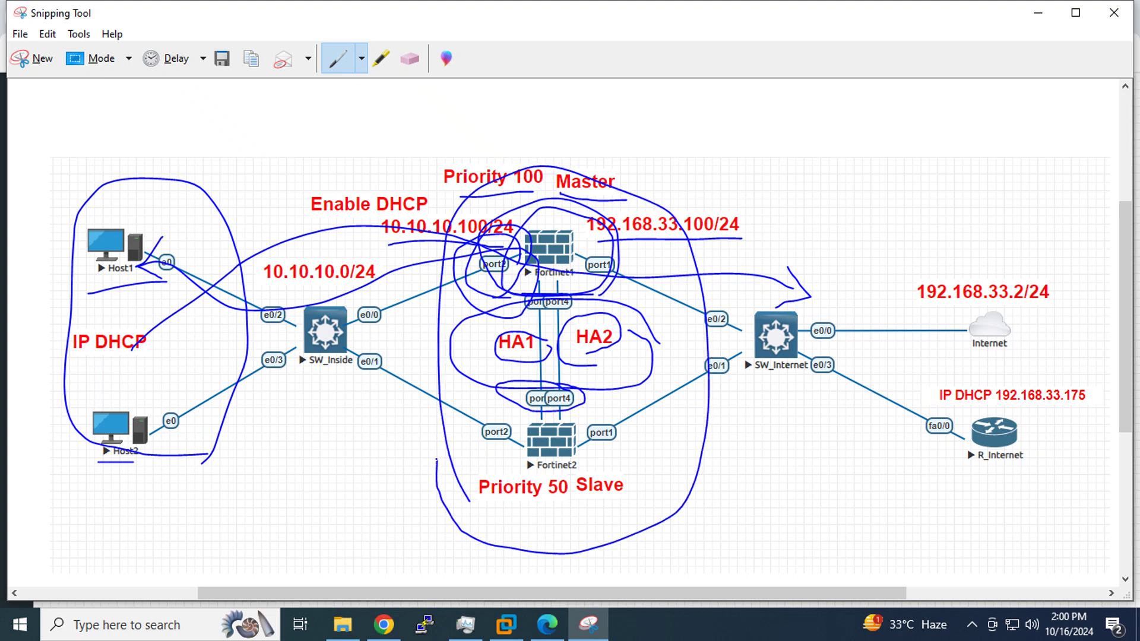
click(384, 625)
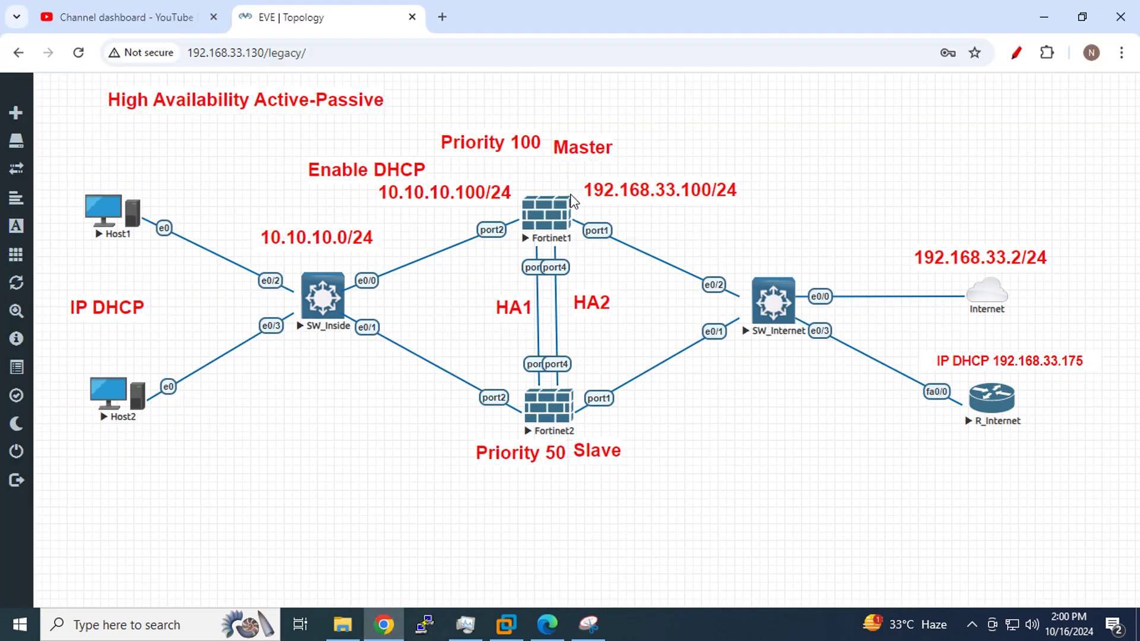
Open a maximized PuTTY console to Fortinet1 and log in as admin
click(546, 221)
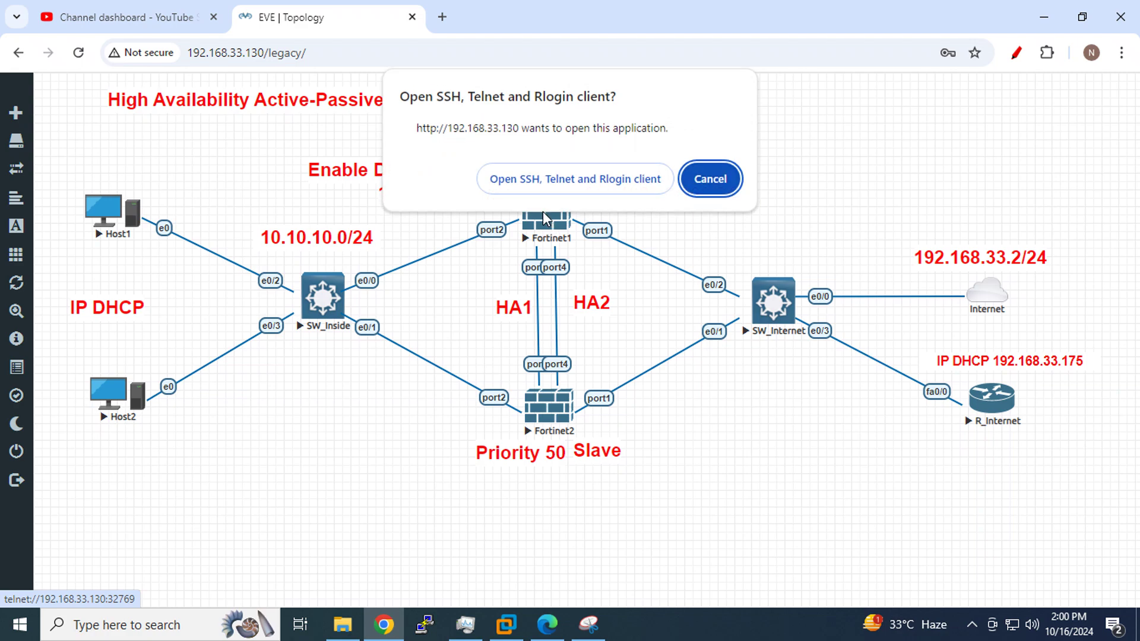
click(576, 177)
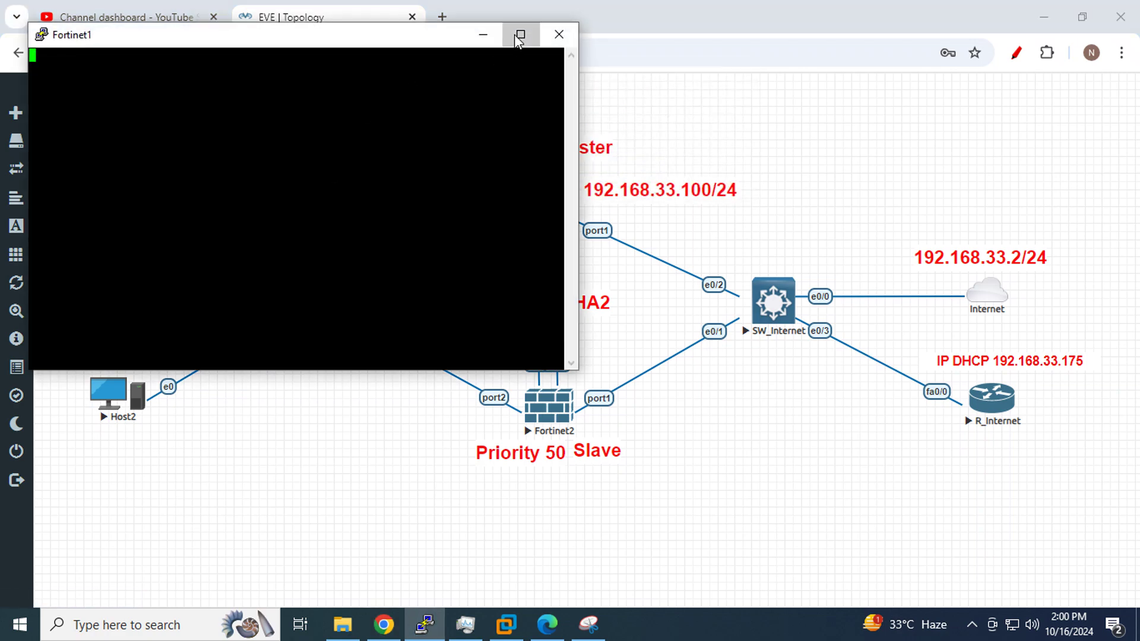
click(515, 35)
key(Return)
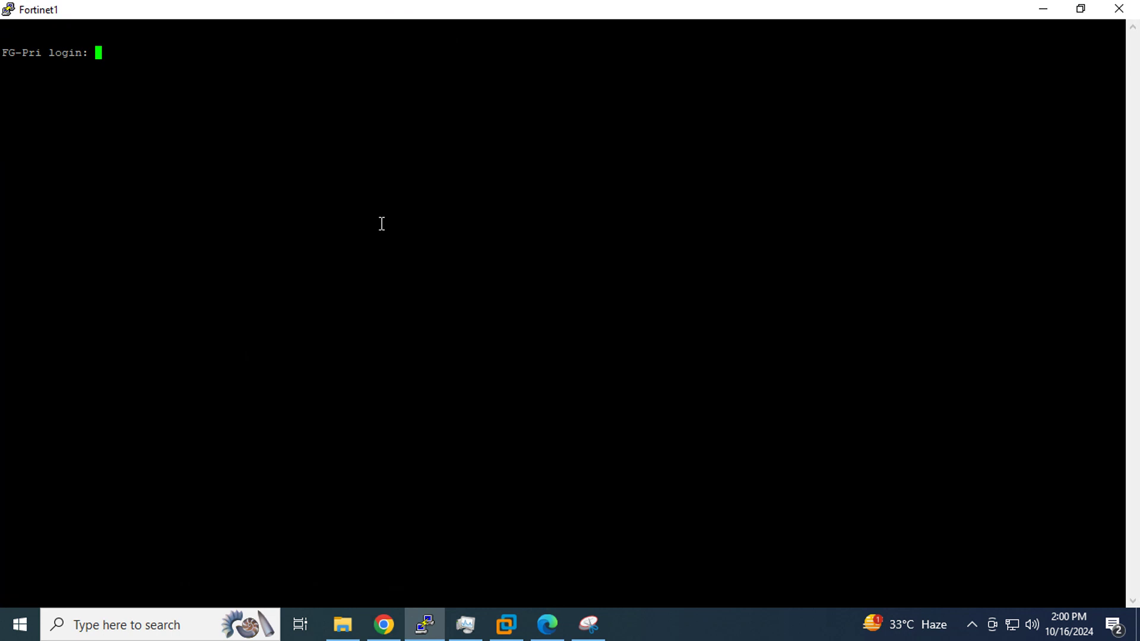
text(admin)
key(Return)
key(Return)
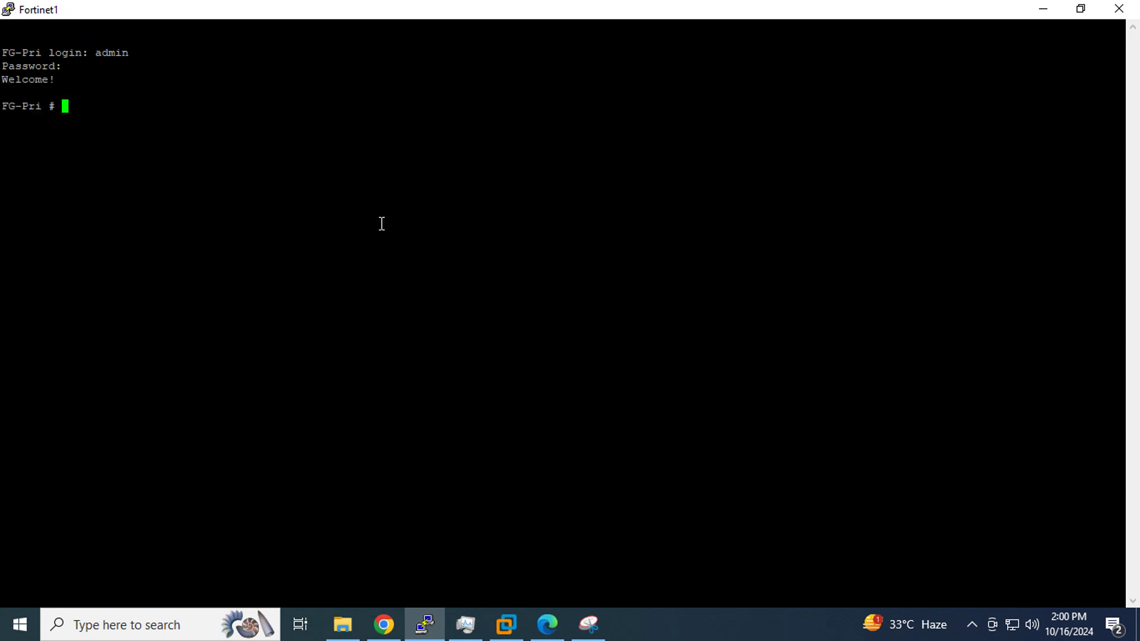
List interfaces with 'sh system interface', copy port1's 192.168.33.100, and minimize the console
text(sh system interface)
key(question)
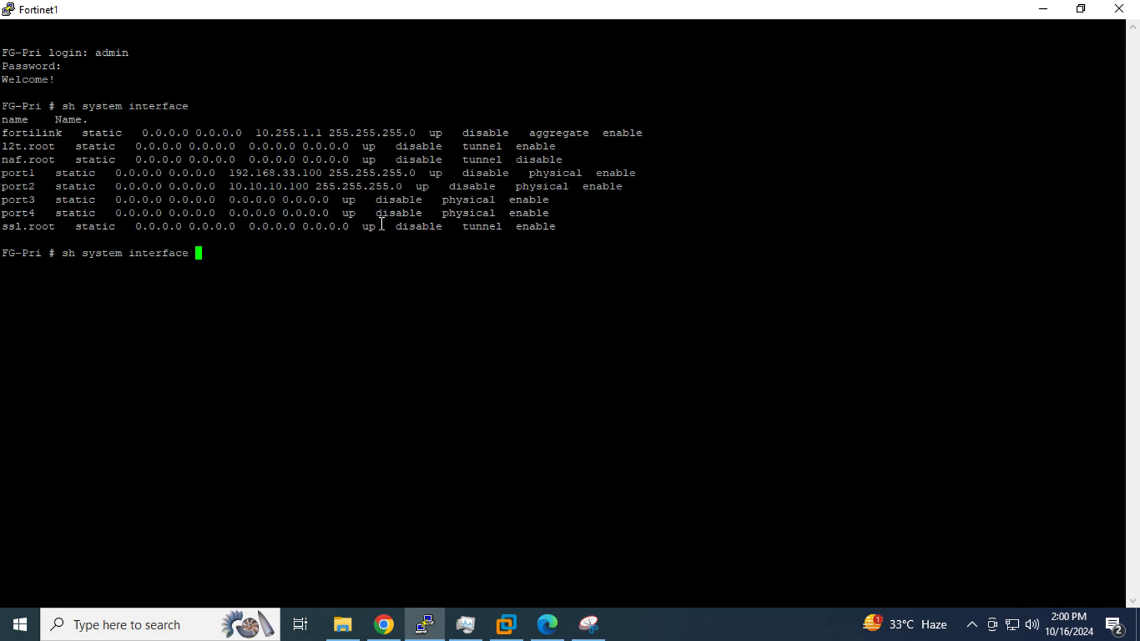
double_click(297, 173)
key(ctrl+c)
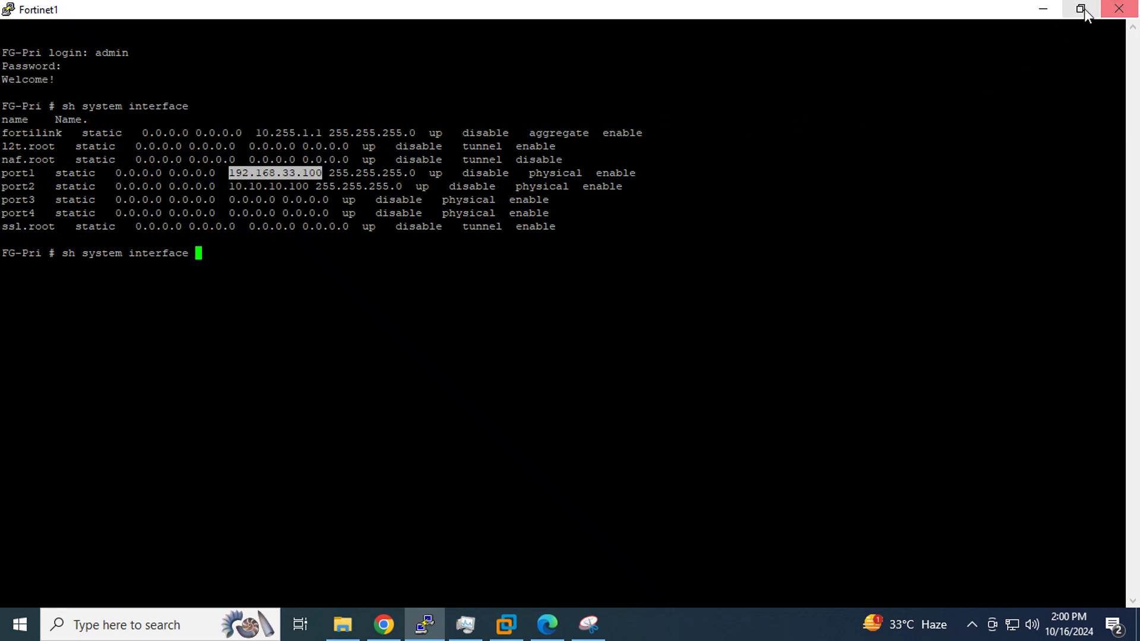
click(1080, 8)
click(479, 34)
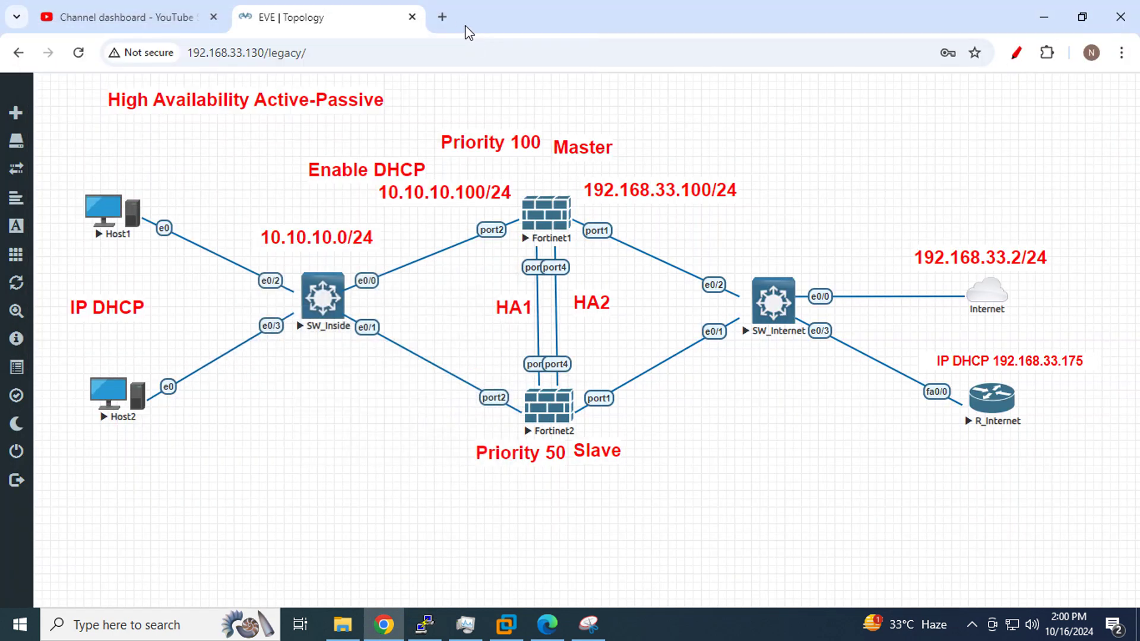
Log into FG-Pri's web GUI at 192.168.33.100 in a new tab as admin
click(440, 18)
click(433, 52)
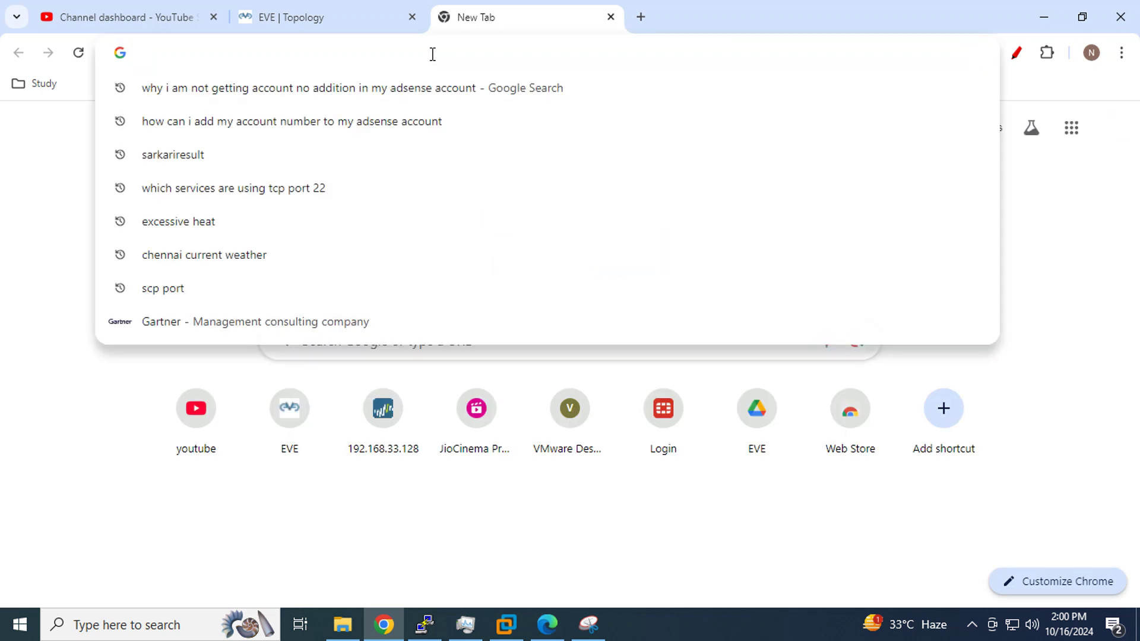
key(ctrl+v)
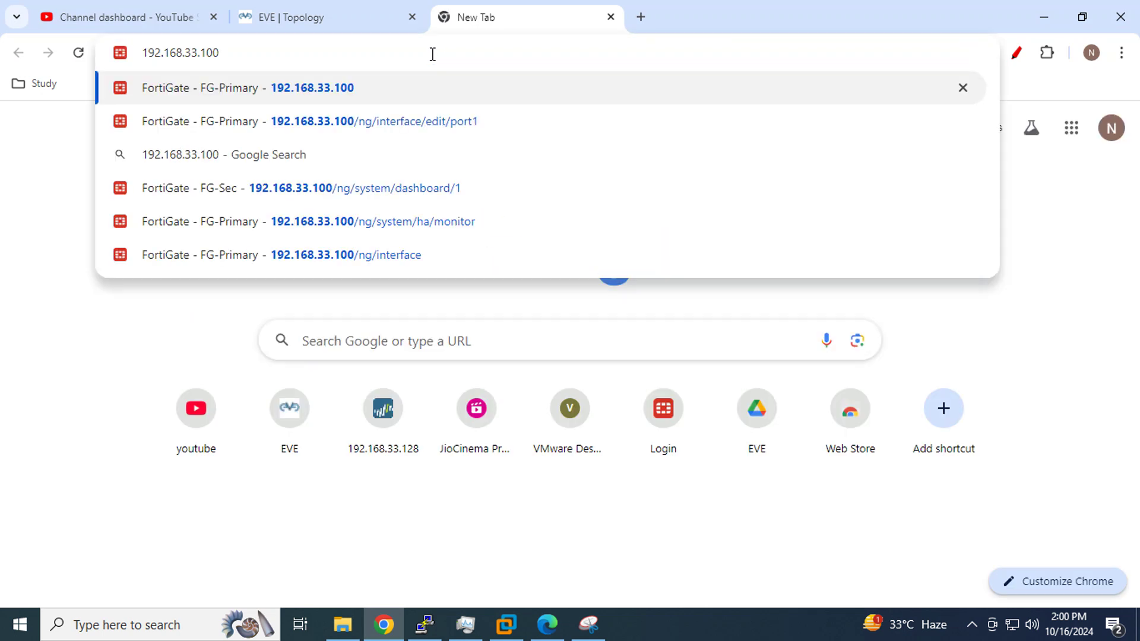
key(Return)
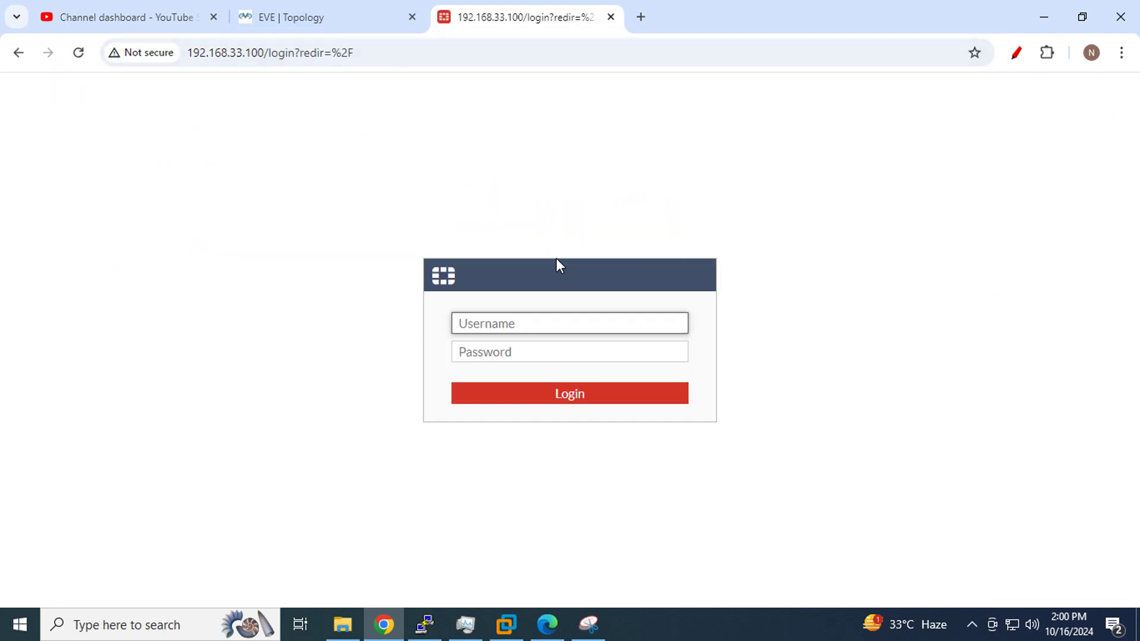
text(admin)
key(Tab)
text(123)
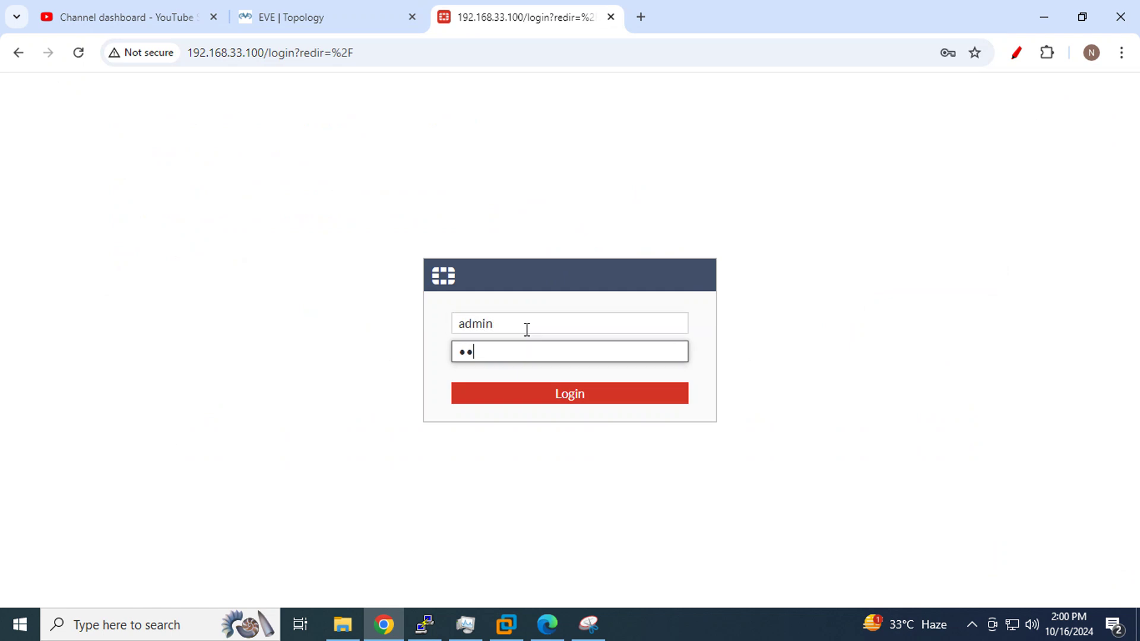
key(Return)
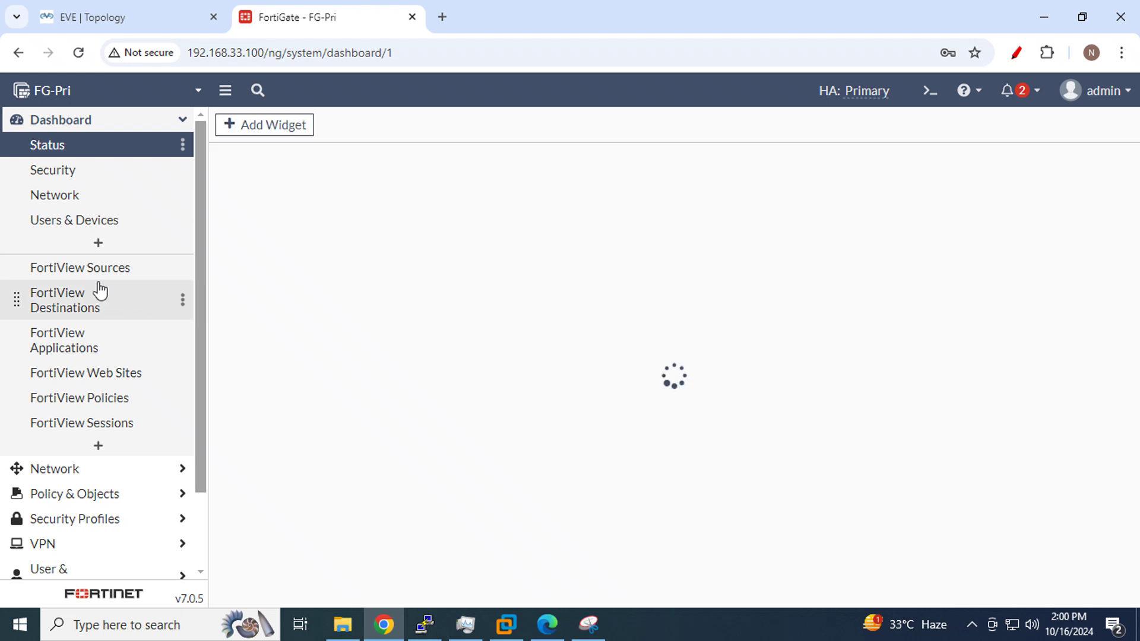
Change the HA mode under System > HA to Standalone and reload to confirm
scroll(140, 488, down, 2)
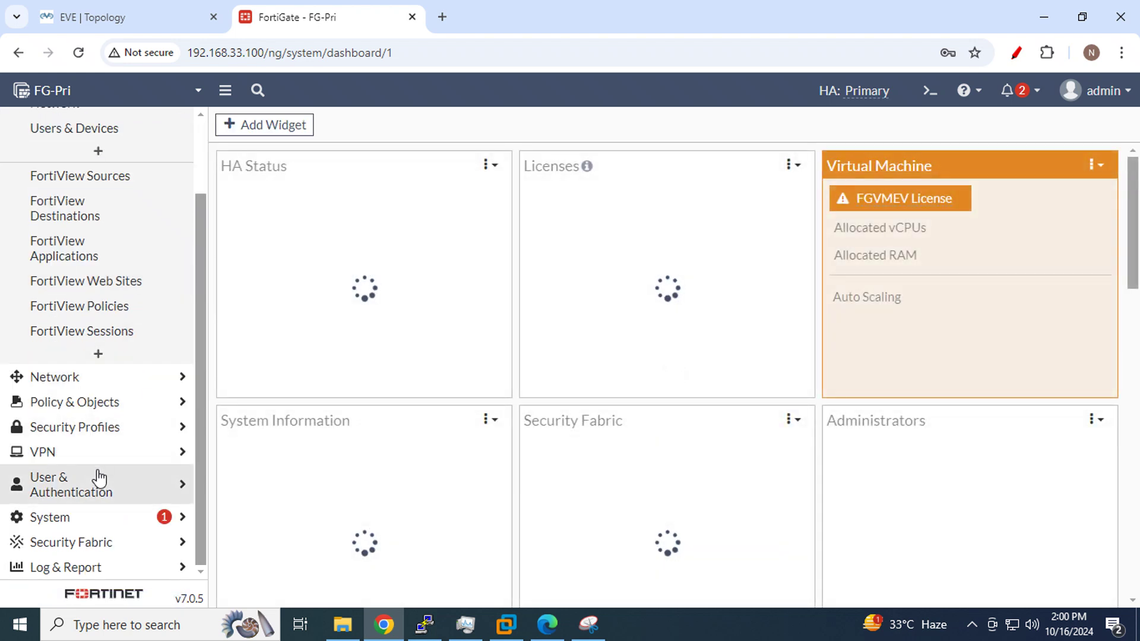
click(83, 520)
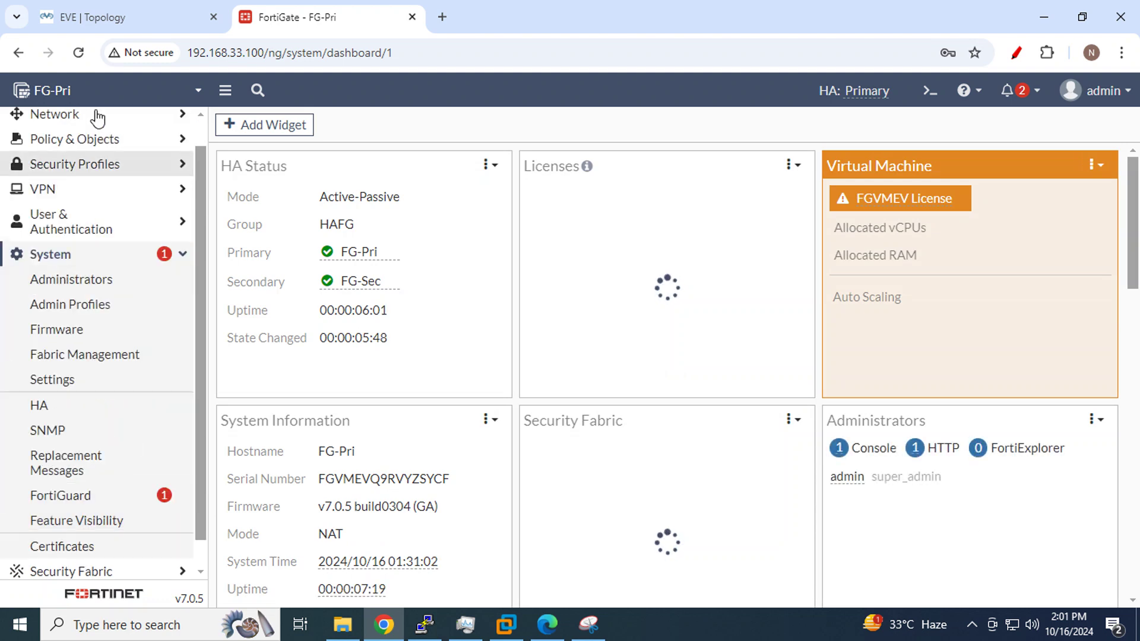
click(71, 407)
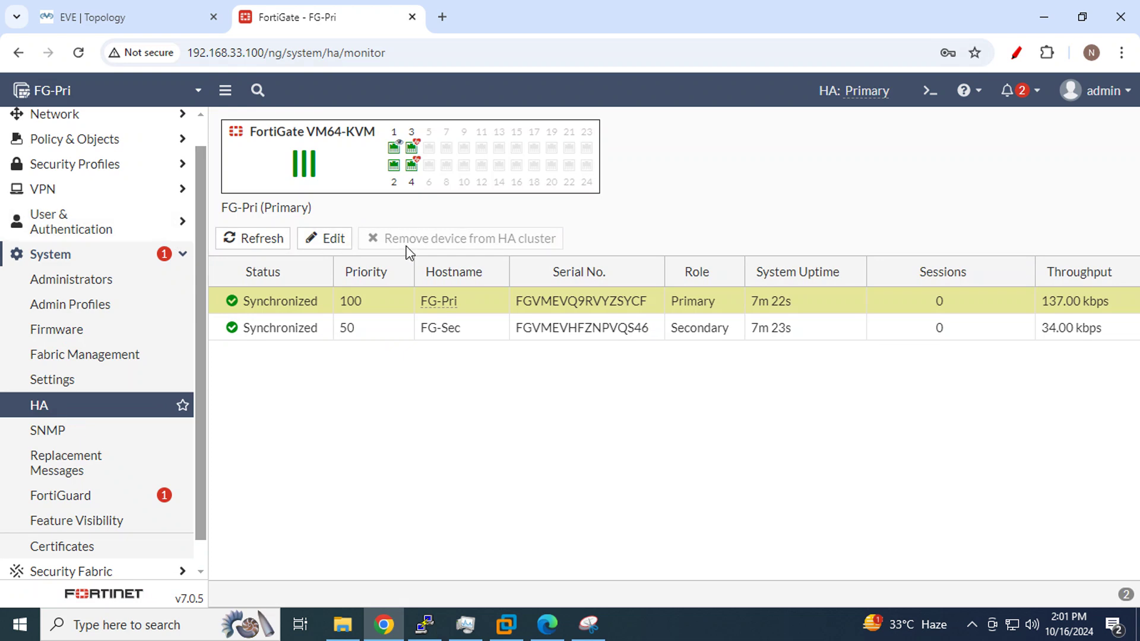
click(331, 240)
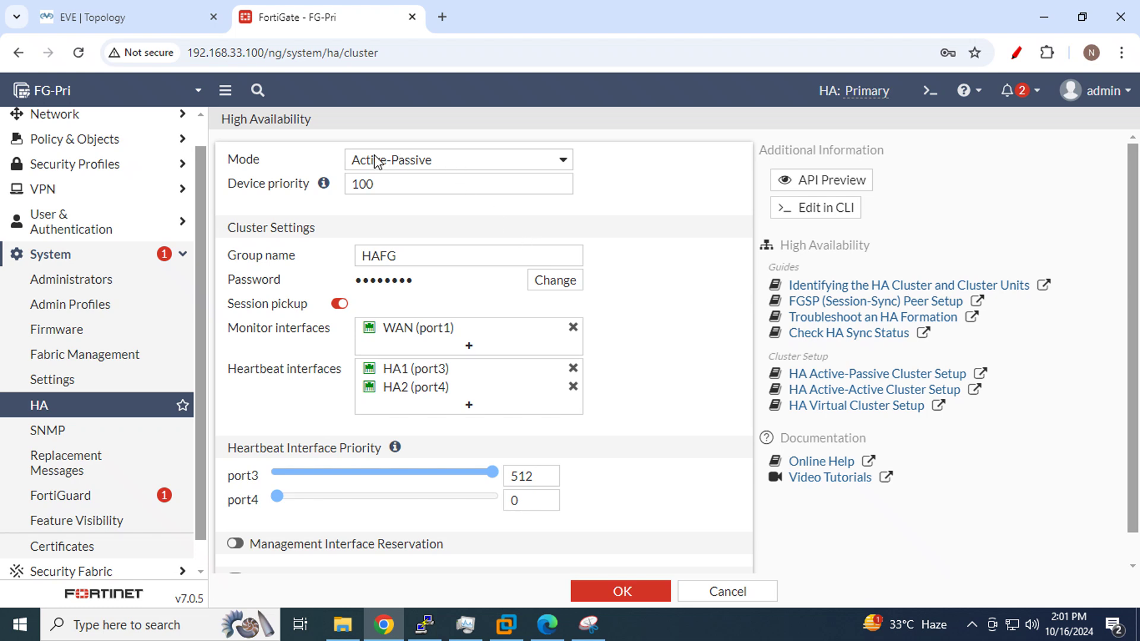
click(562, 159)
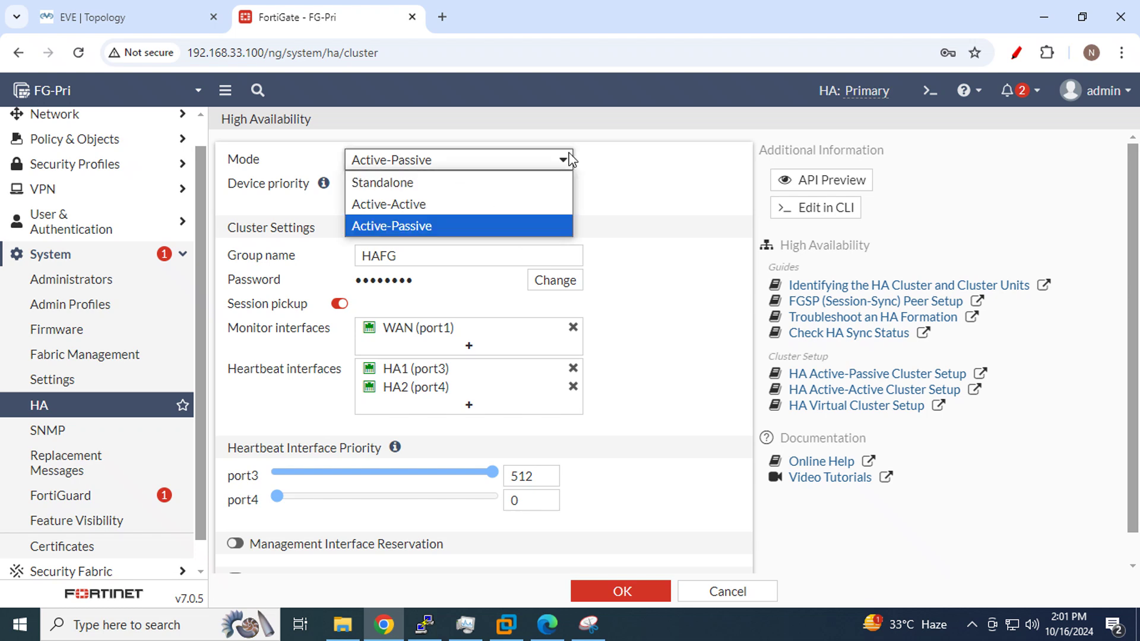
click(450, 186)
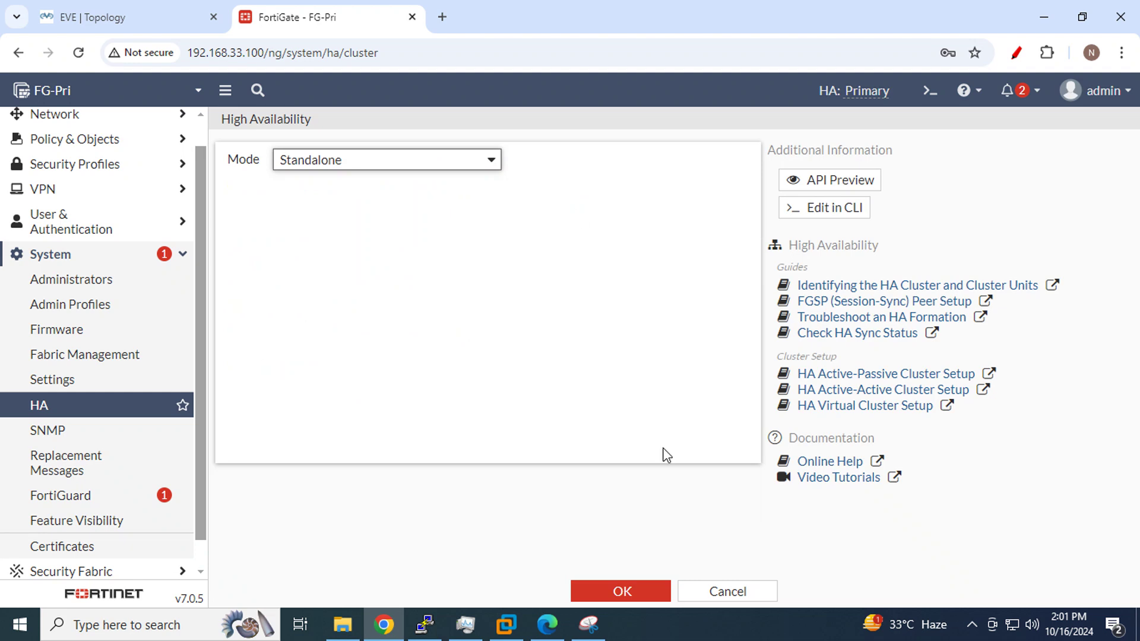
click(621, 591)
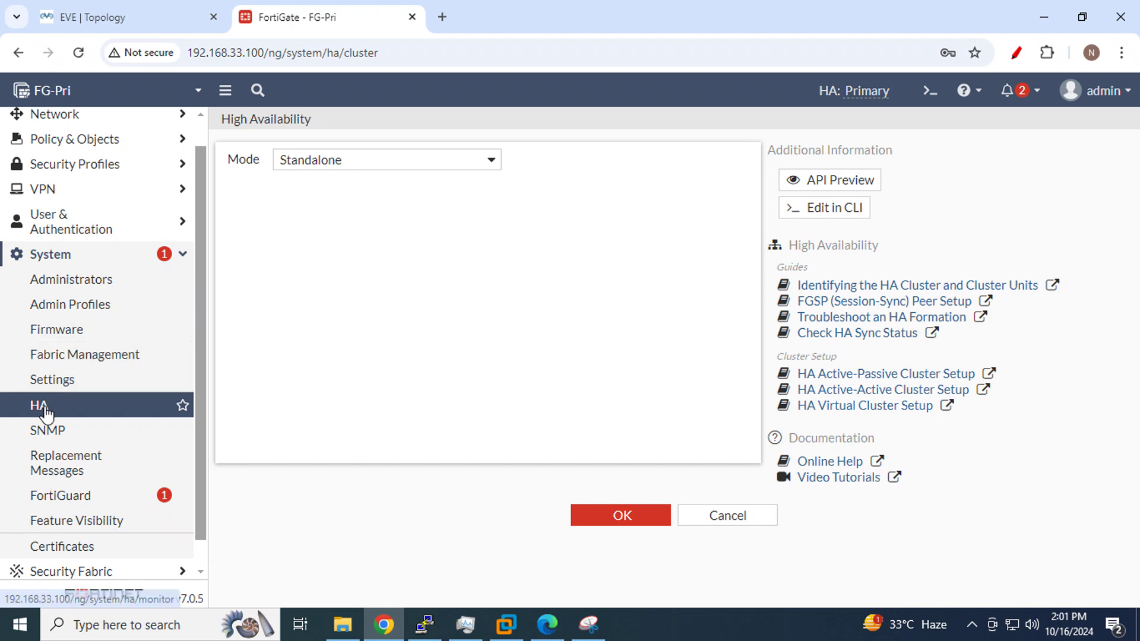
click(44, 408)
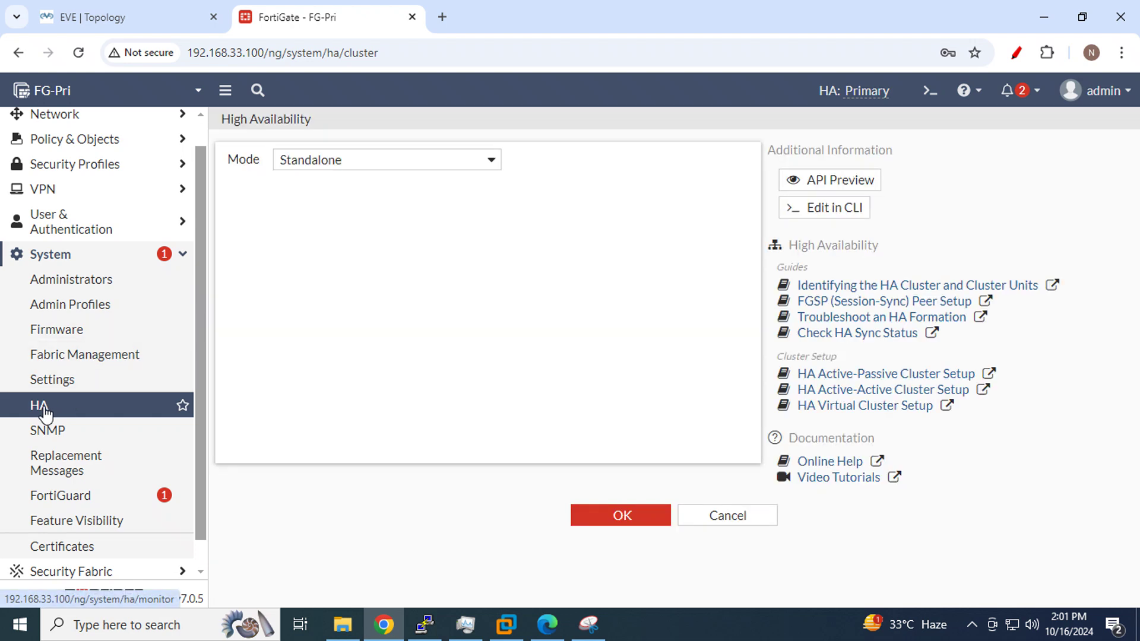
click(44, 410)
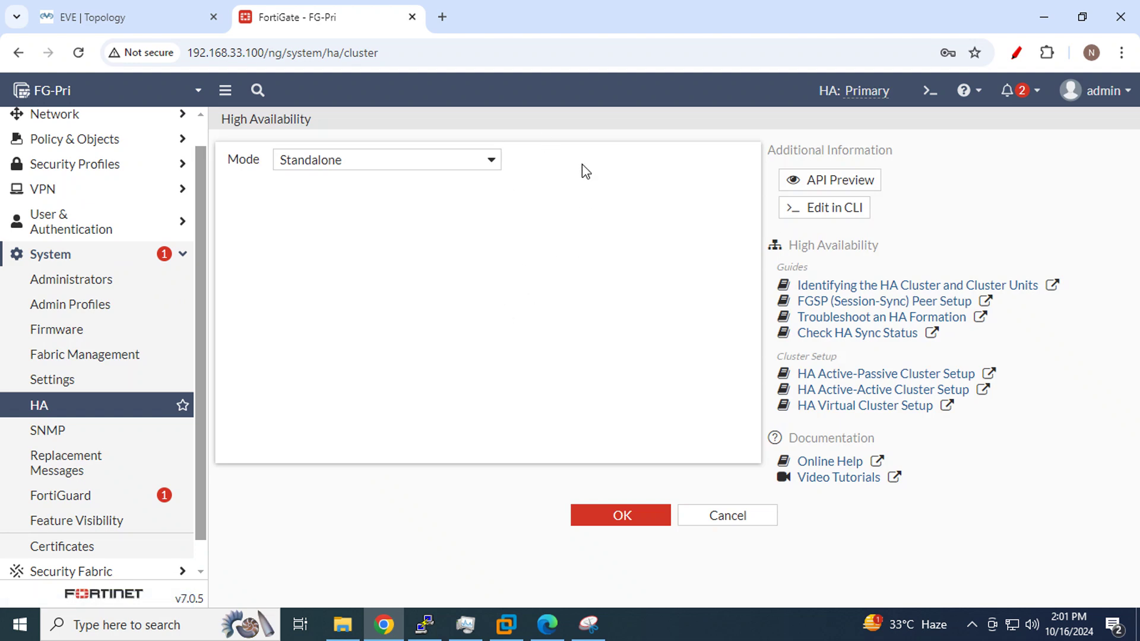
Launch a Fortinet2 console session from the EVE topology, leaving it in the background
click(113, 17)
click(549, 409)
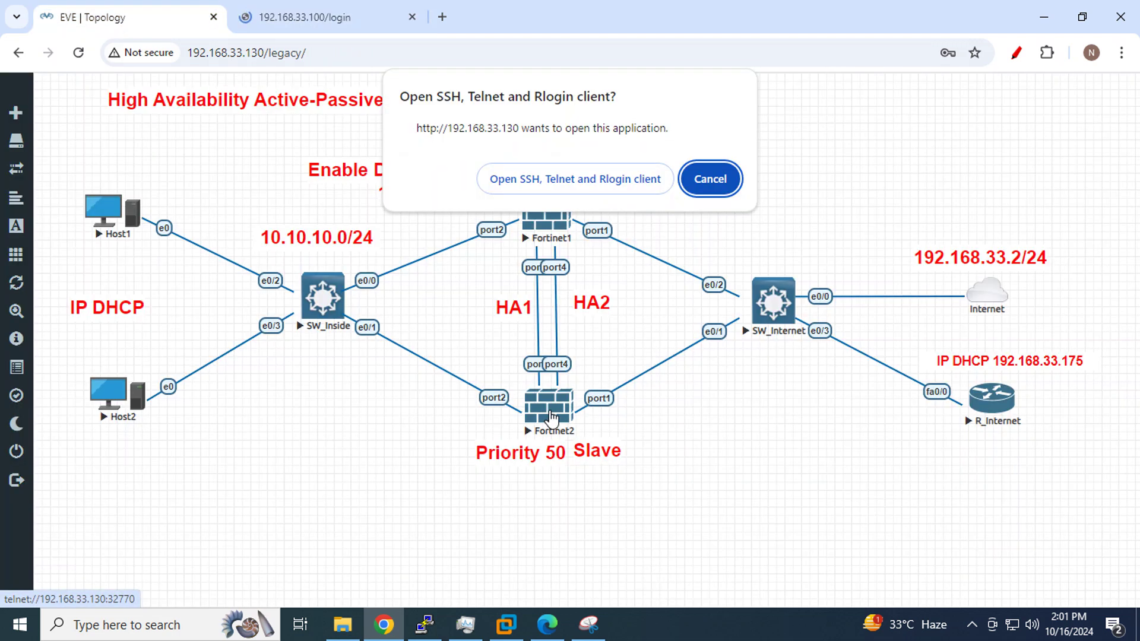
click(600, 187)
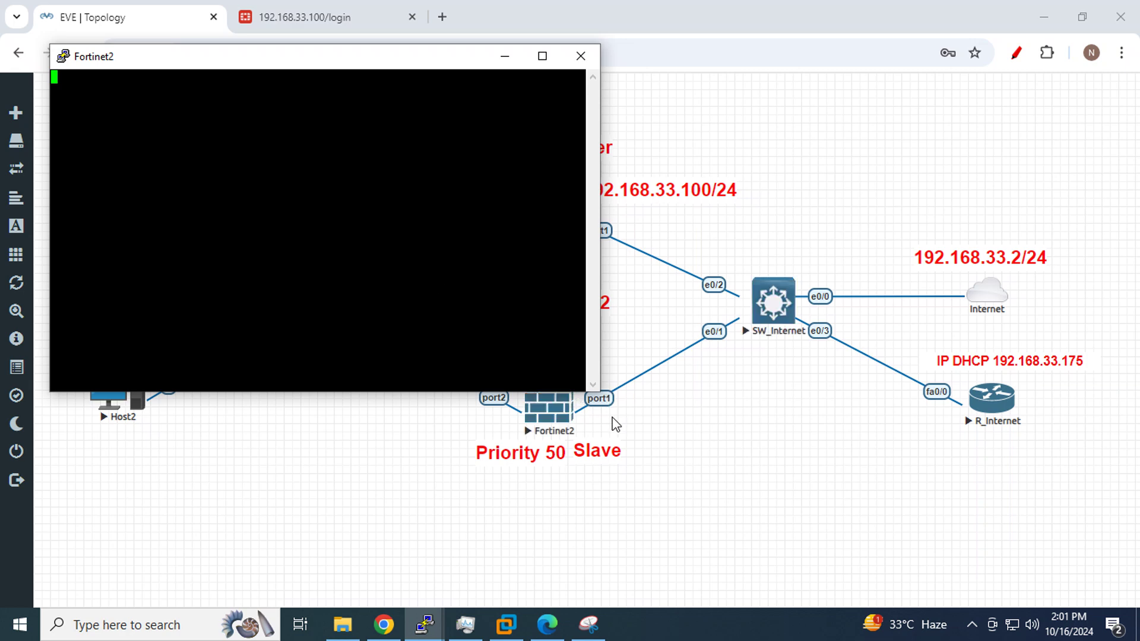
click(765, 212)
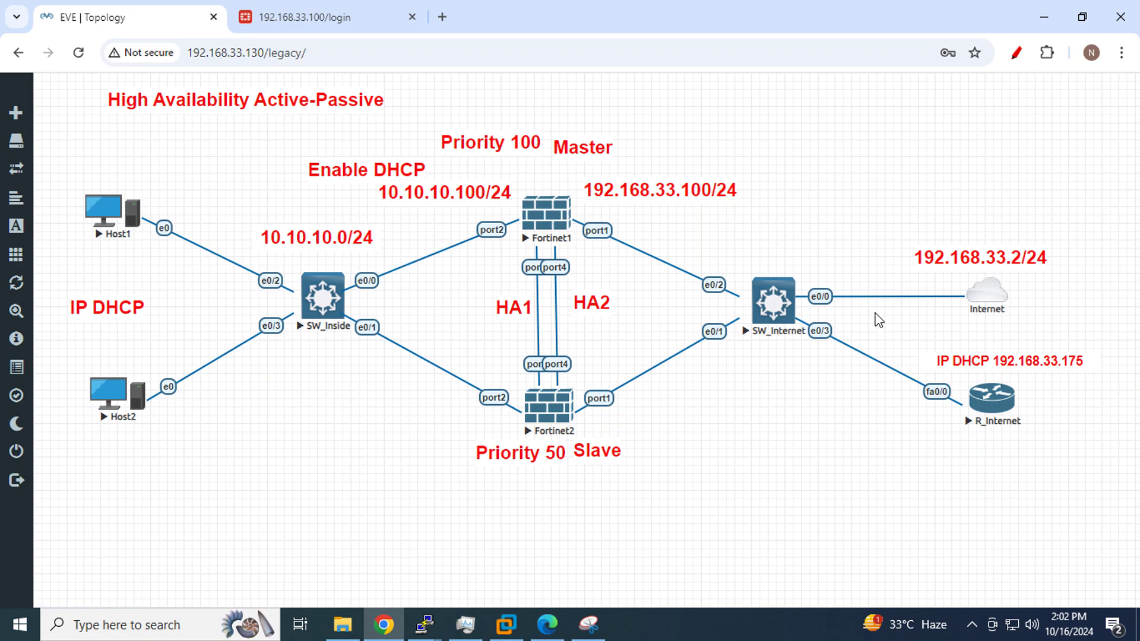
click(424, 623)
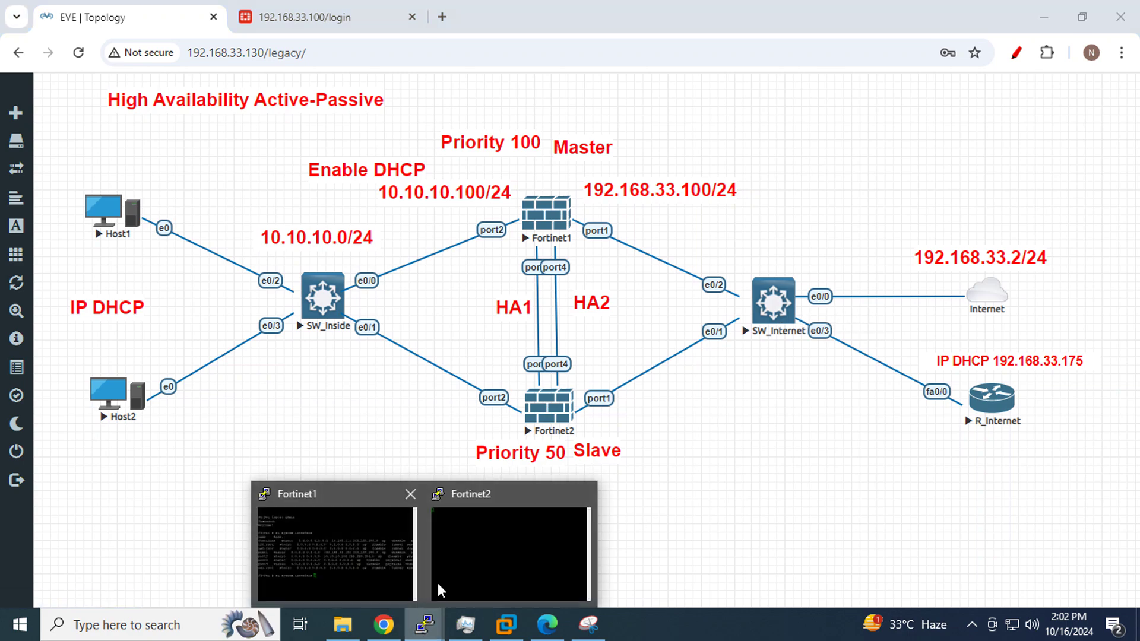
Log into the Fortinet2 console as admin and list interfaces, selecting port1's 192.168.33.100
click(438, 586)
key(Return)
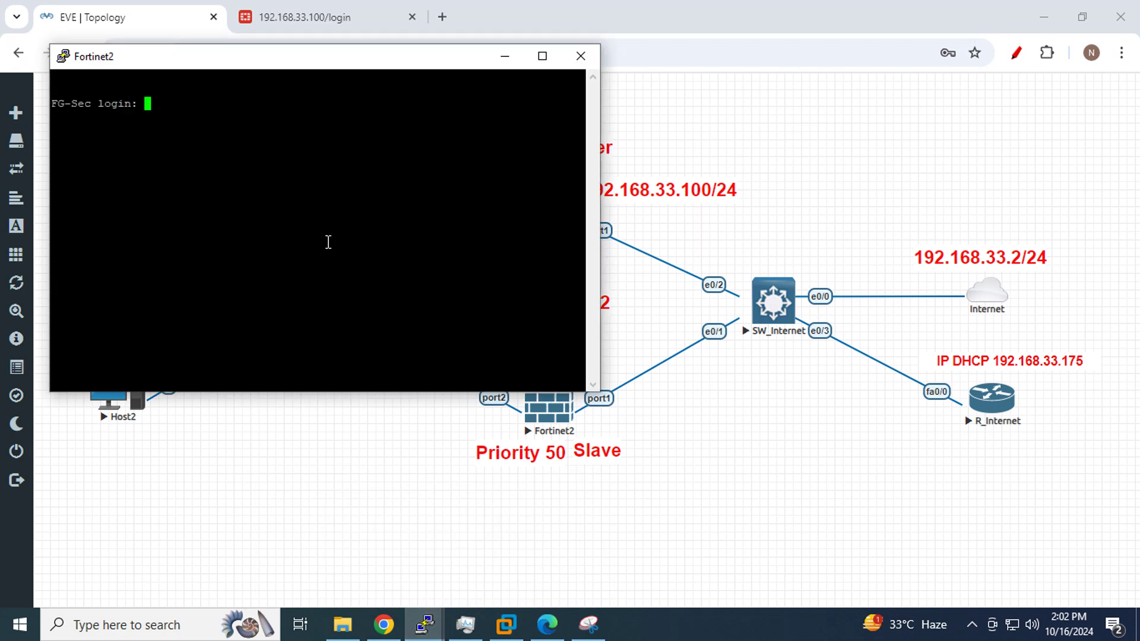
text(admin)
key(Return)
key(Return)
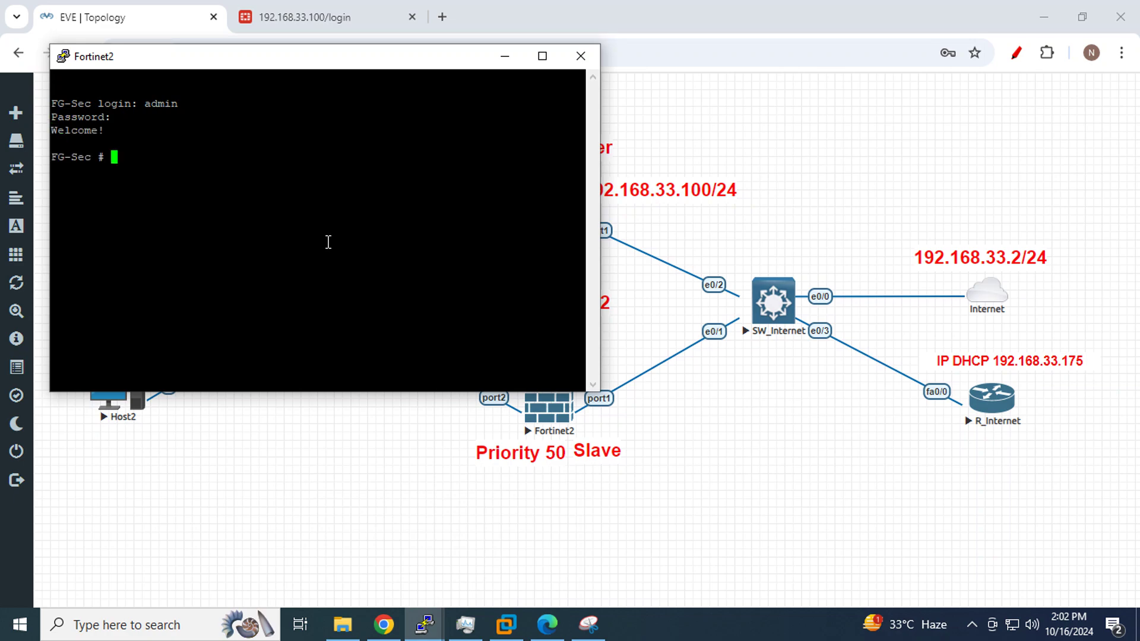
text(sh system interface)
key(question)
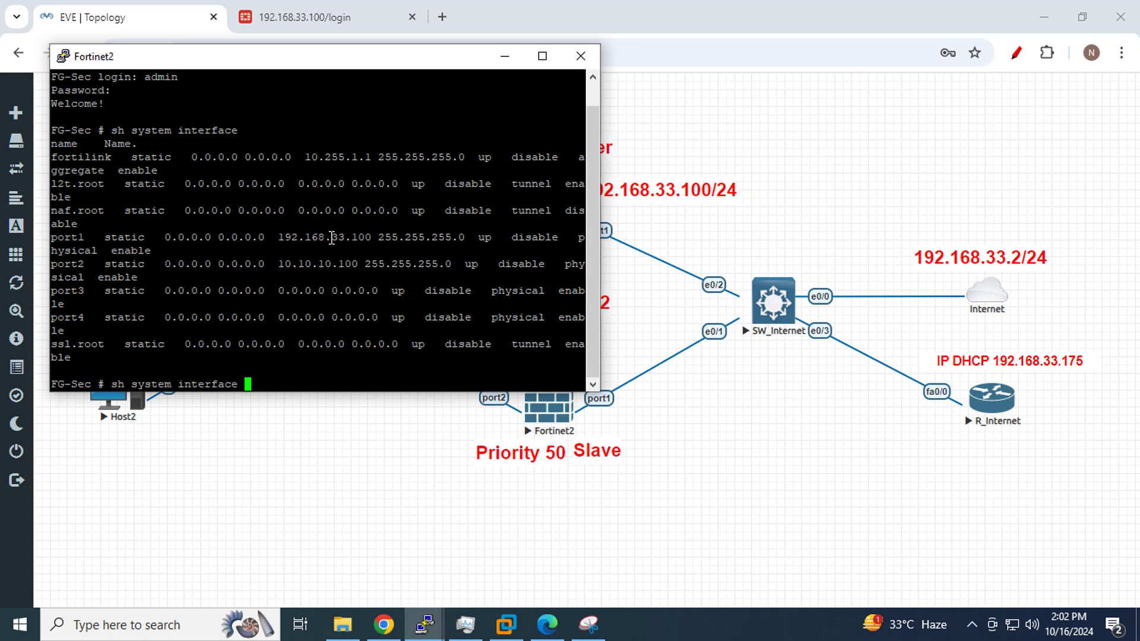
double_click(332, 238)
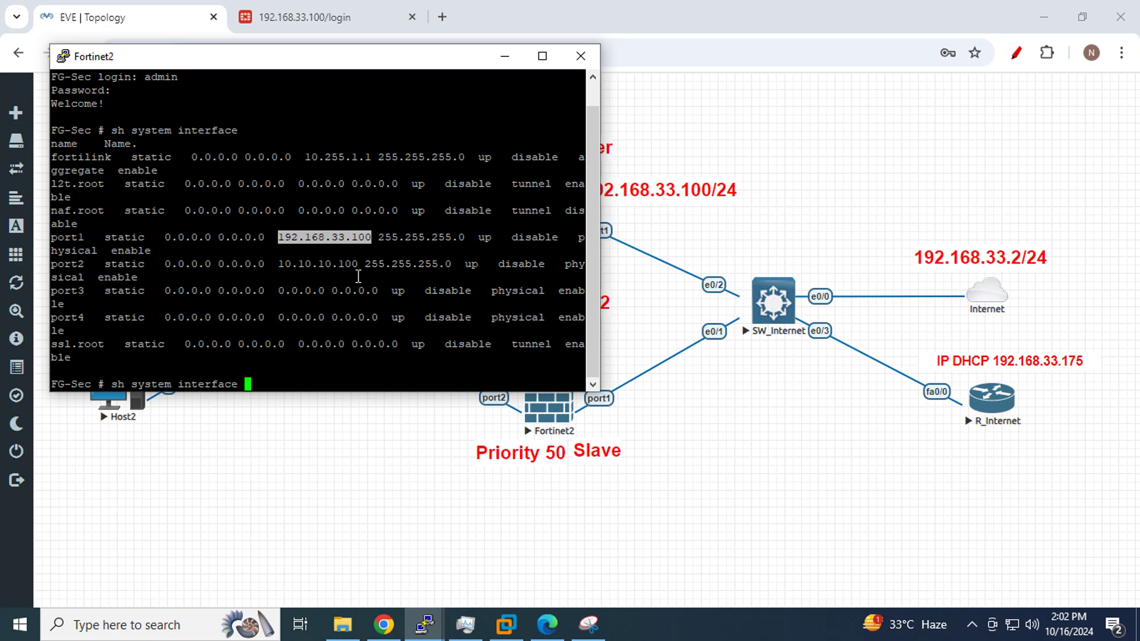
List the config subcommands and enter 'config system interface'
key(BackSpace)
key(BackSpace)
key(BackSpace)
key(BackSpace)
key(BackSpace)
key(BackSpace)
key(BackSpace)
key(BackSpace)
key(BackSpace)
key(BackSpace)
key(BackSpace)
key(BackSpace)
key(BackSpace)
key(BackSpace)
key(BackSpace)
key(BackSpace)
key(BackSpace)
key(BackSpace)
key(BackSpace)
key(BackSpace)
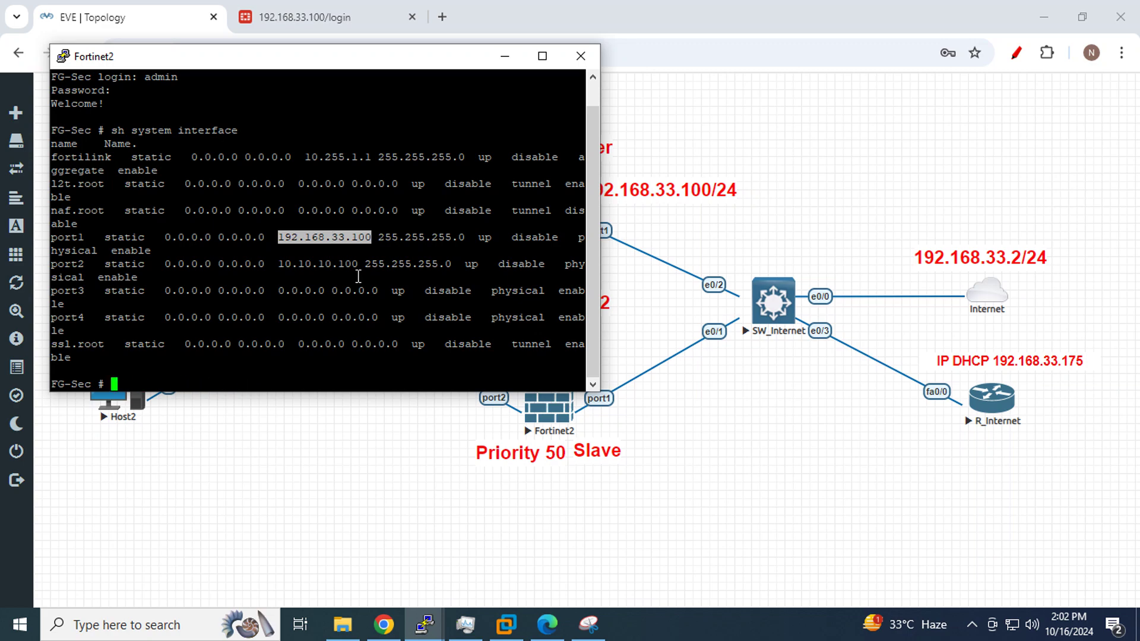
text(config)
key(Home)
key(Return)
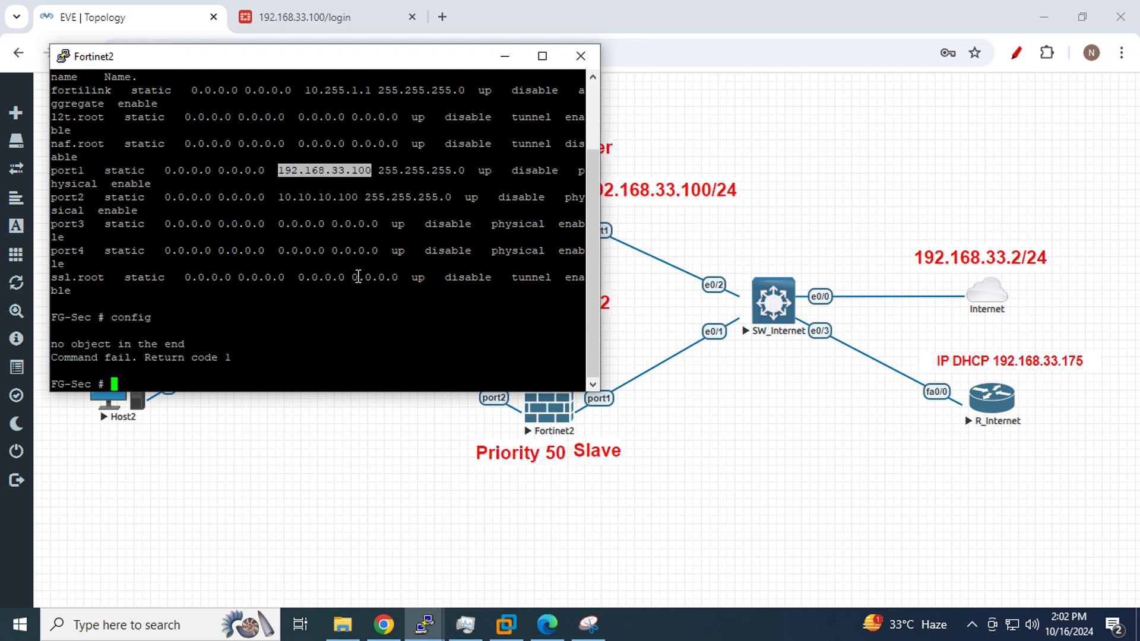
text(config)
key(Return)
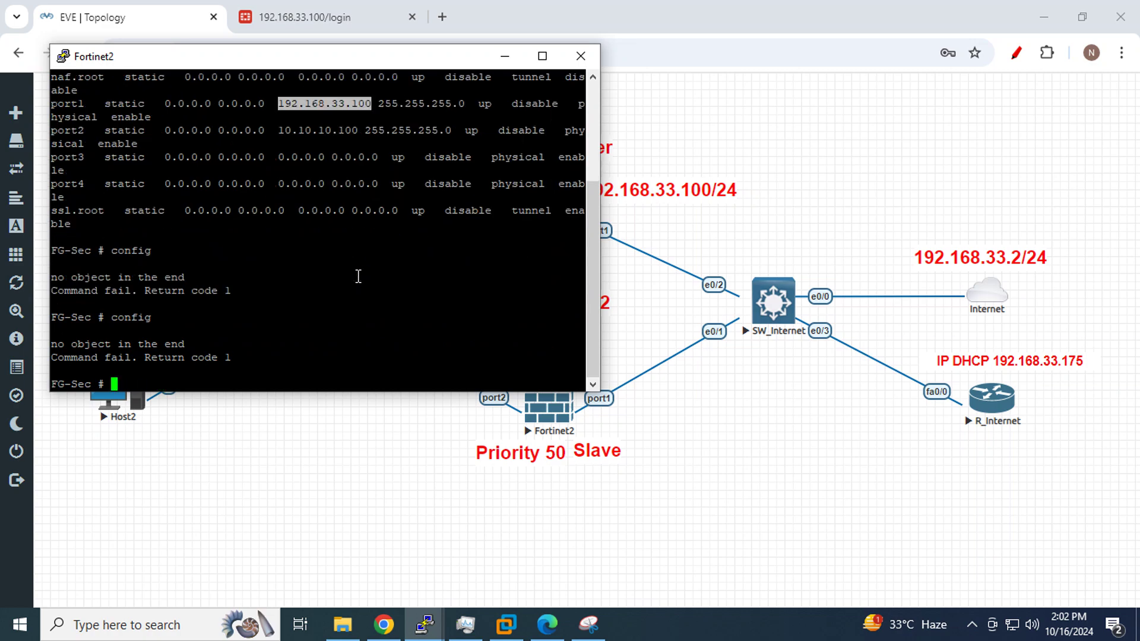
text(config)
key(question)
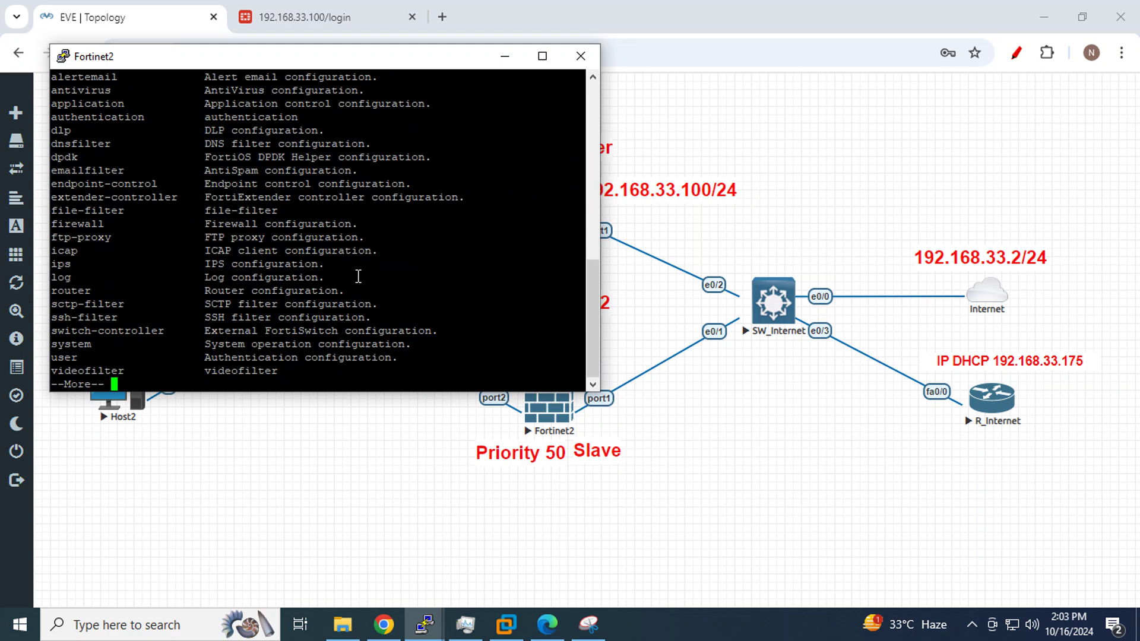
key(space)
key(BackSpace)
key(BackSpace)
key(BackSpace)
key(BackSpace)
key(BackSpace)
key(BackSpace)
key(BackSpace)
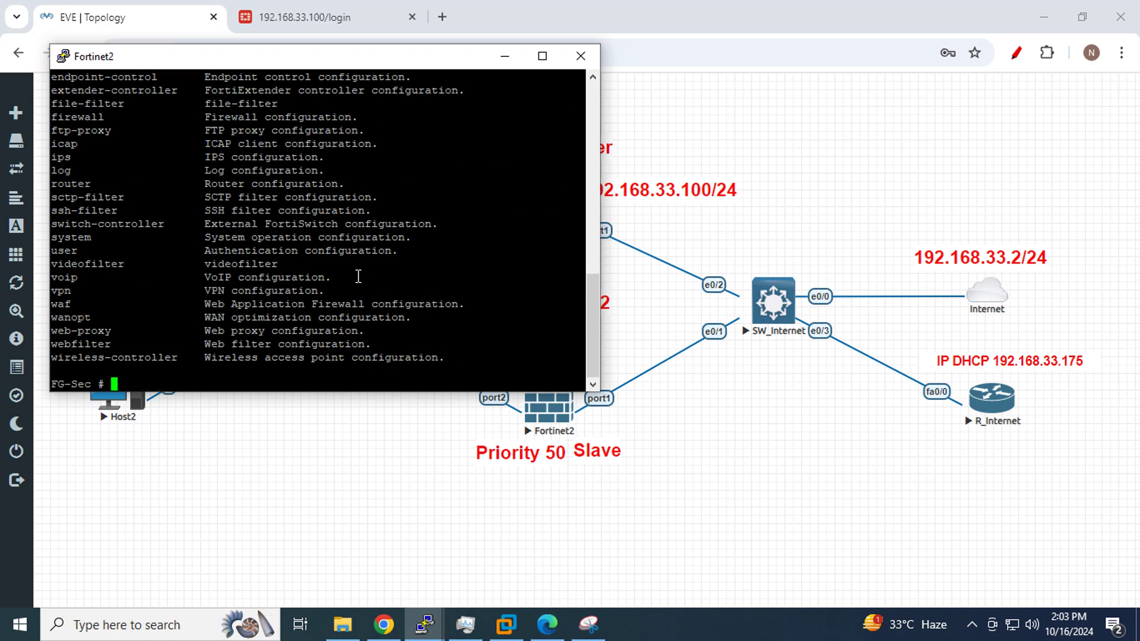
text(config system interface)
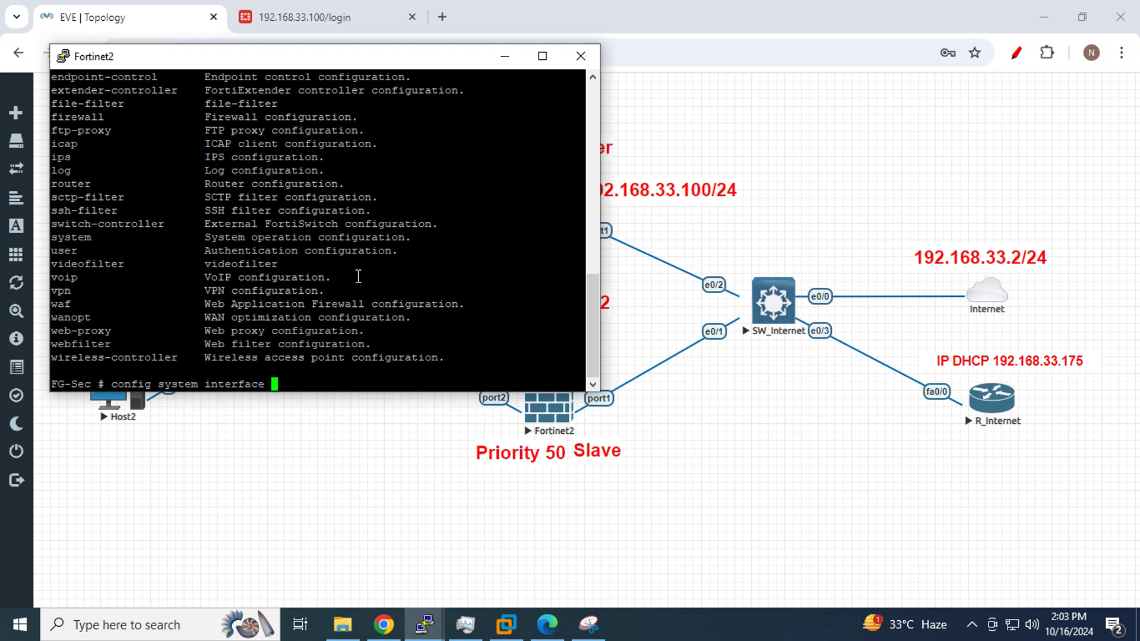
Set FG-Sec's port1 to DHCP mode with 'set mode dhcp' and save with end
key(Return)
text(ed)
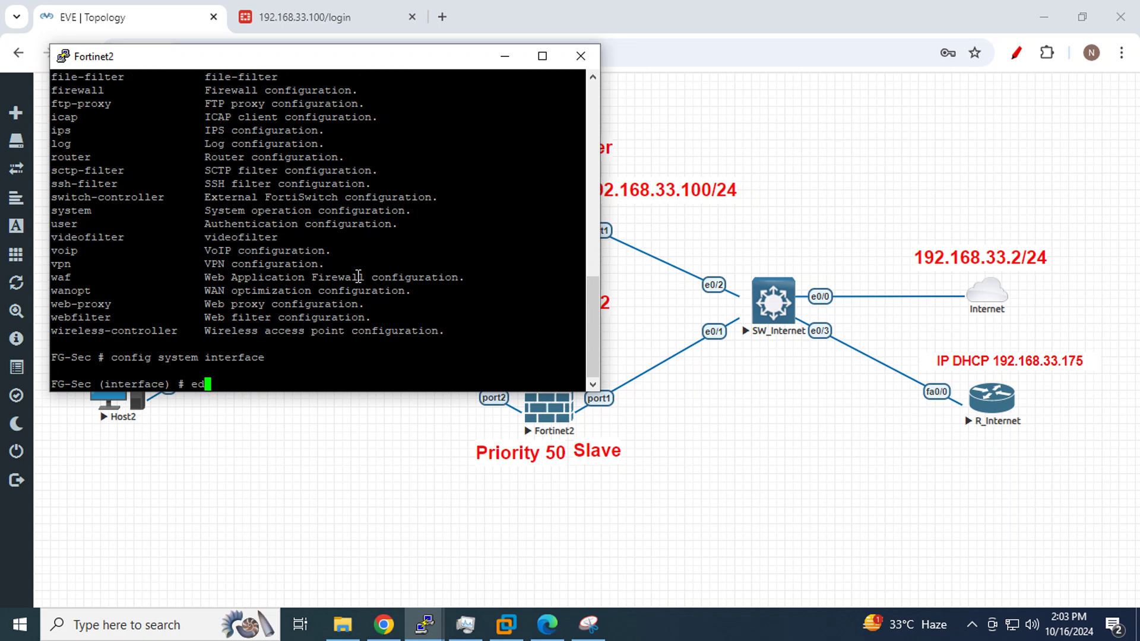
text(it port1)
key(Return)
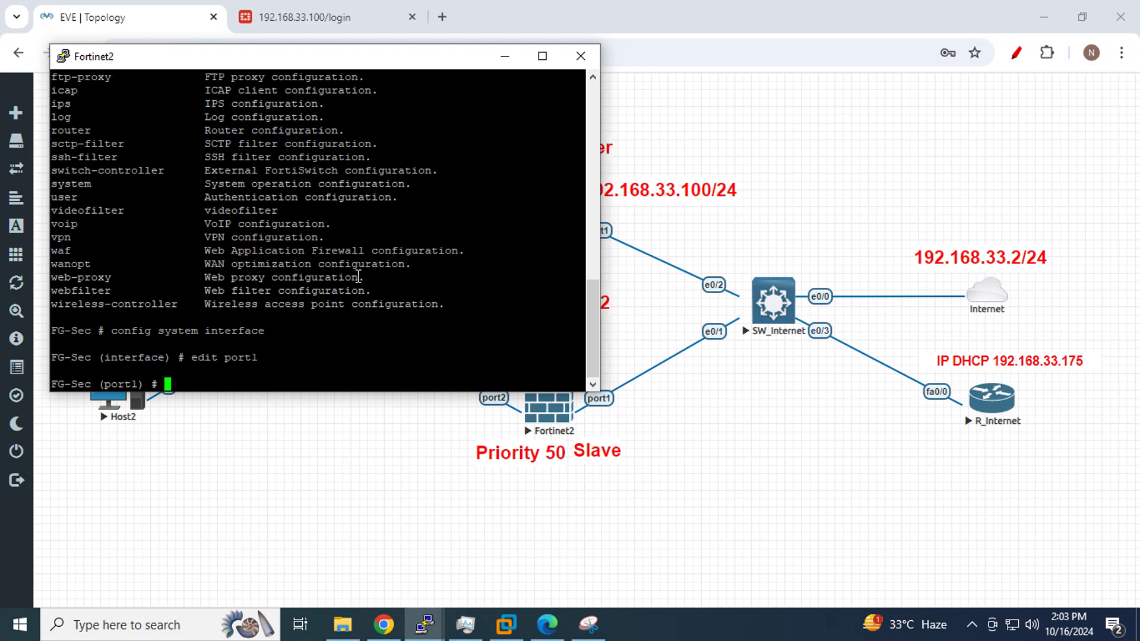
text(set mode dhcp)
key(Return)
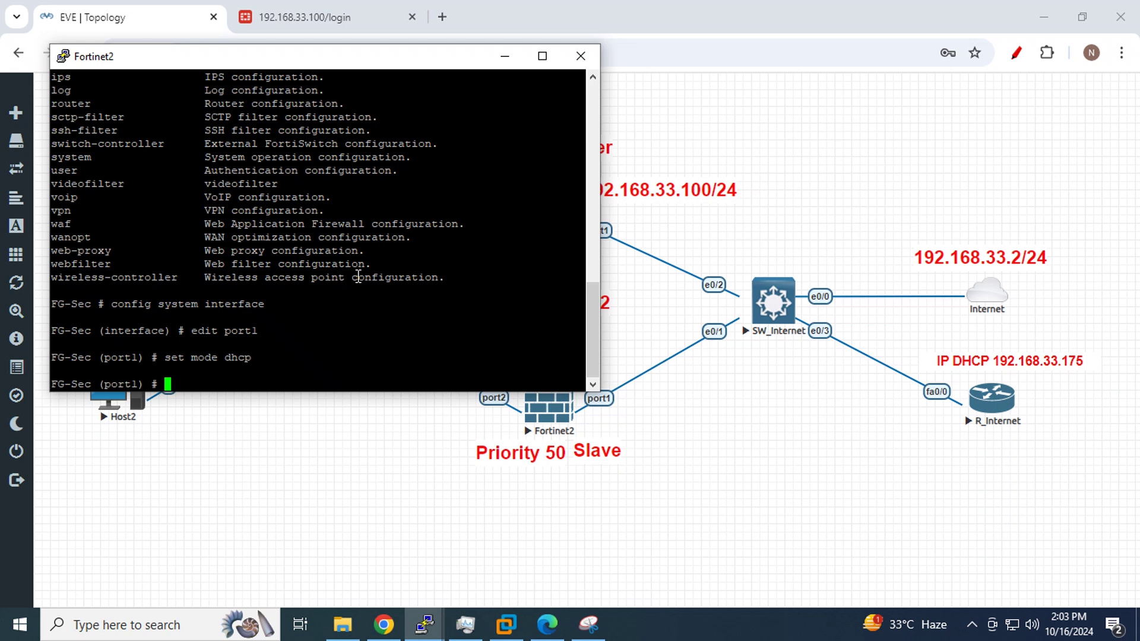
text(end)
key(Return)
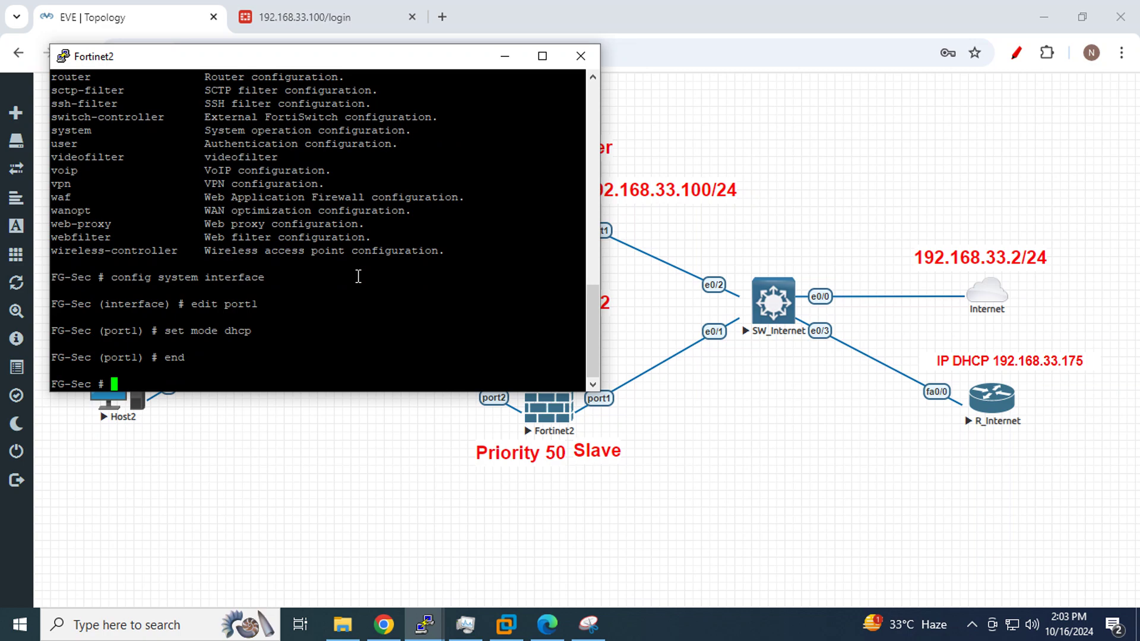
key(Return)
key(Return)
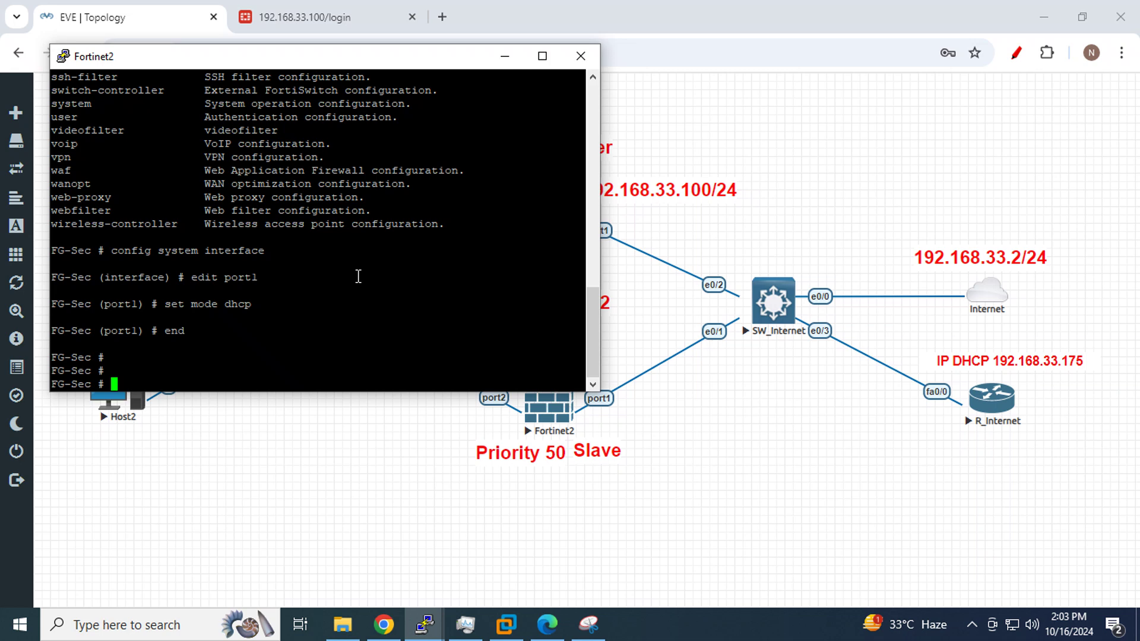
Verify port1 obtained 192.168.33.177 via 'sh system interface' and select that address
text(sh system interface)
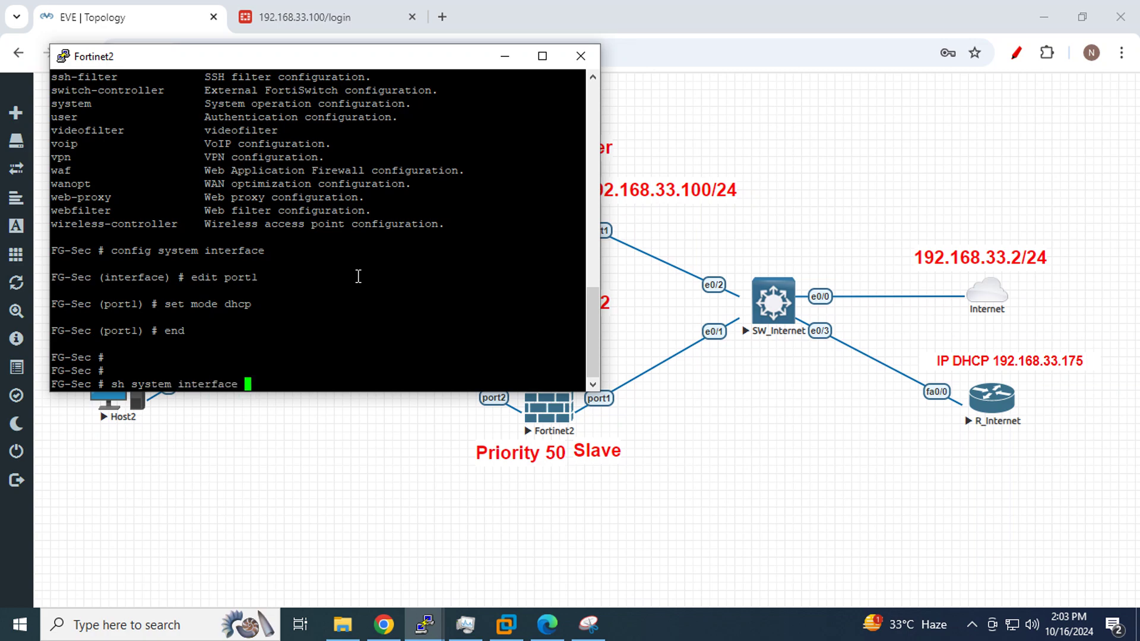
key(question)
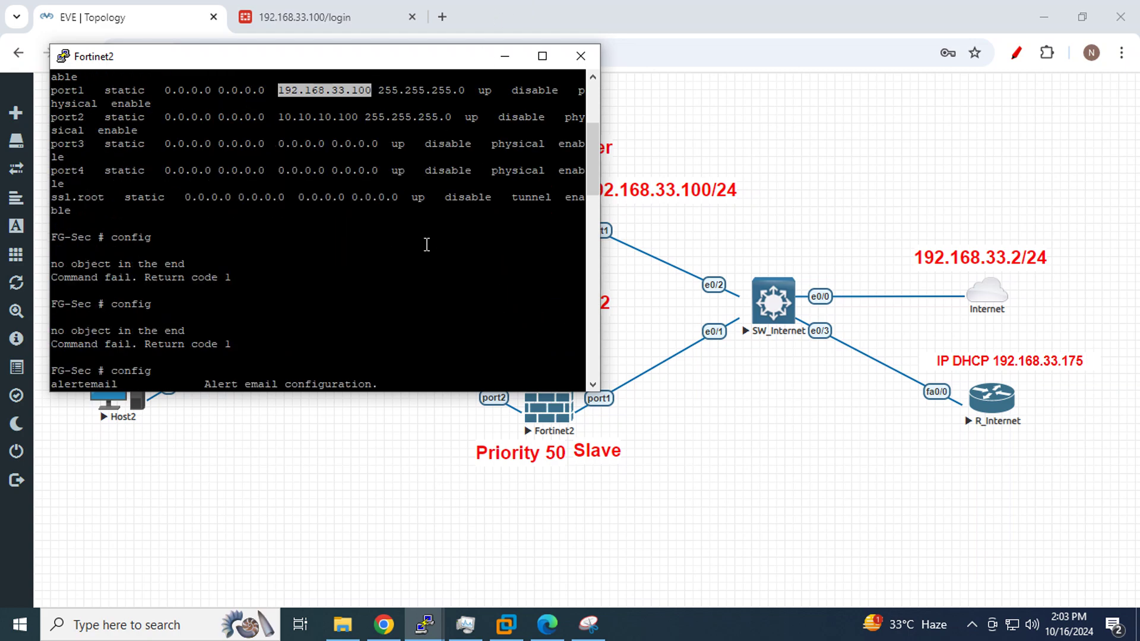
scroll(427, 244, up, 5)
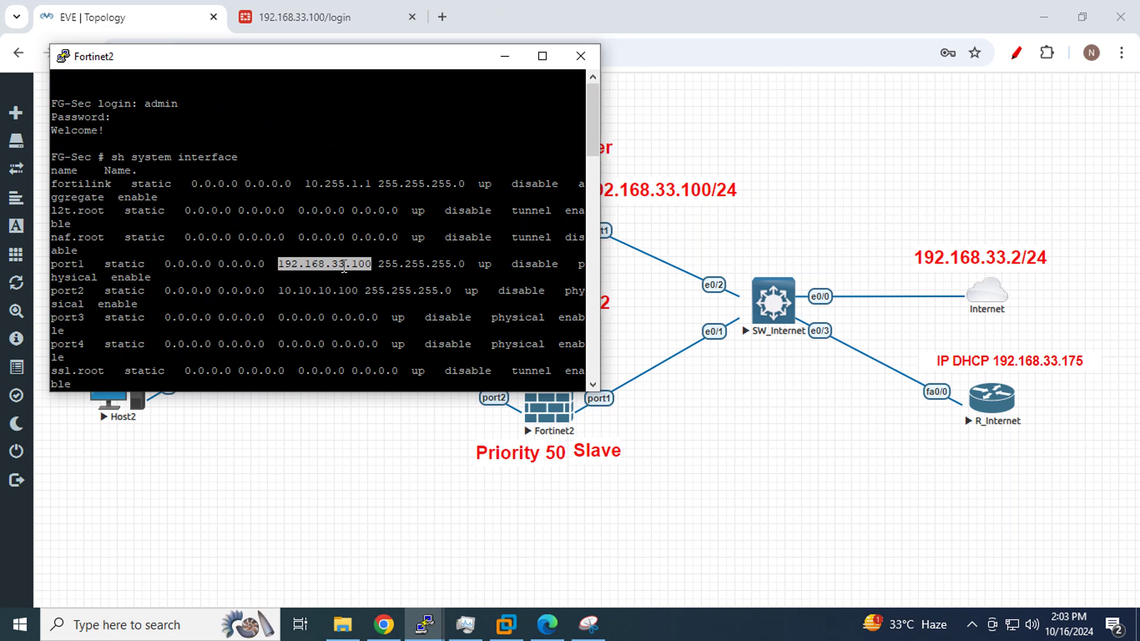
scroll(344, 267, down, 15)
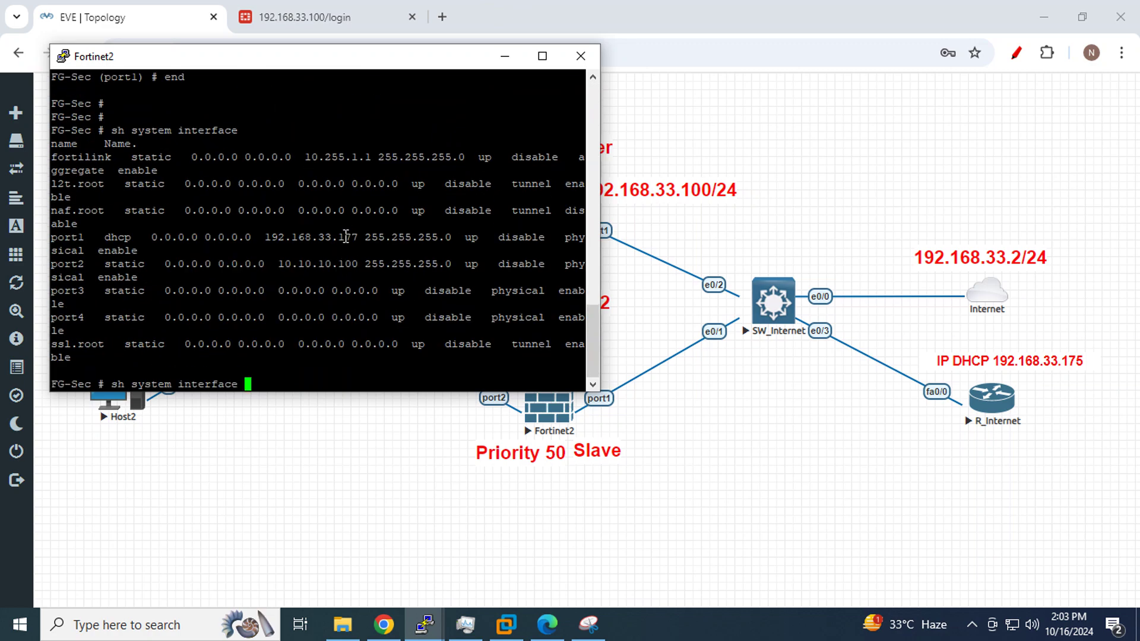
double_click(346, 237)
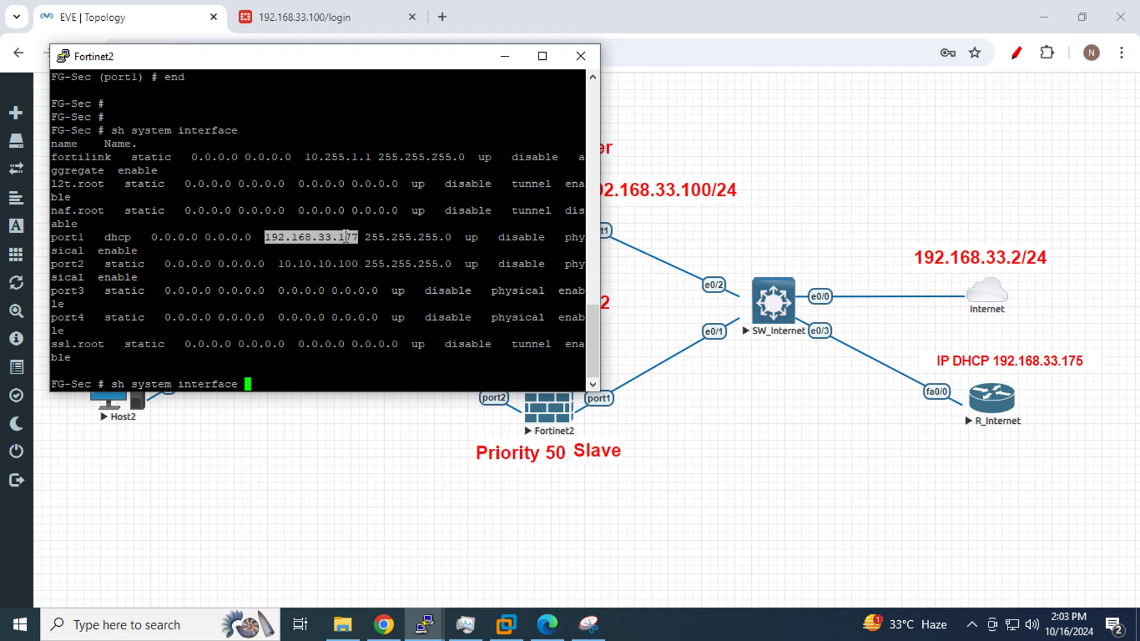
Log into FG-Sec's web GUI at 192.168.33.177 in an incognito window as admin
click(333, 8)
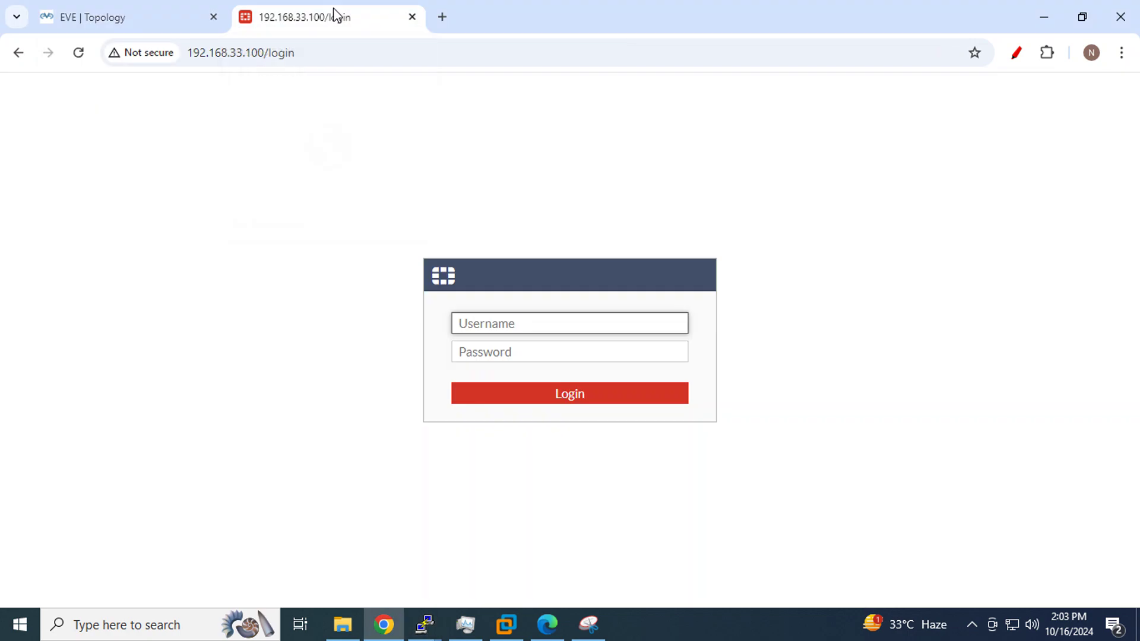
click(1122, 53)
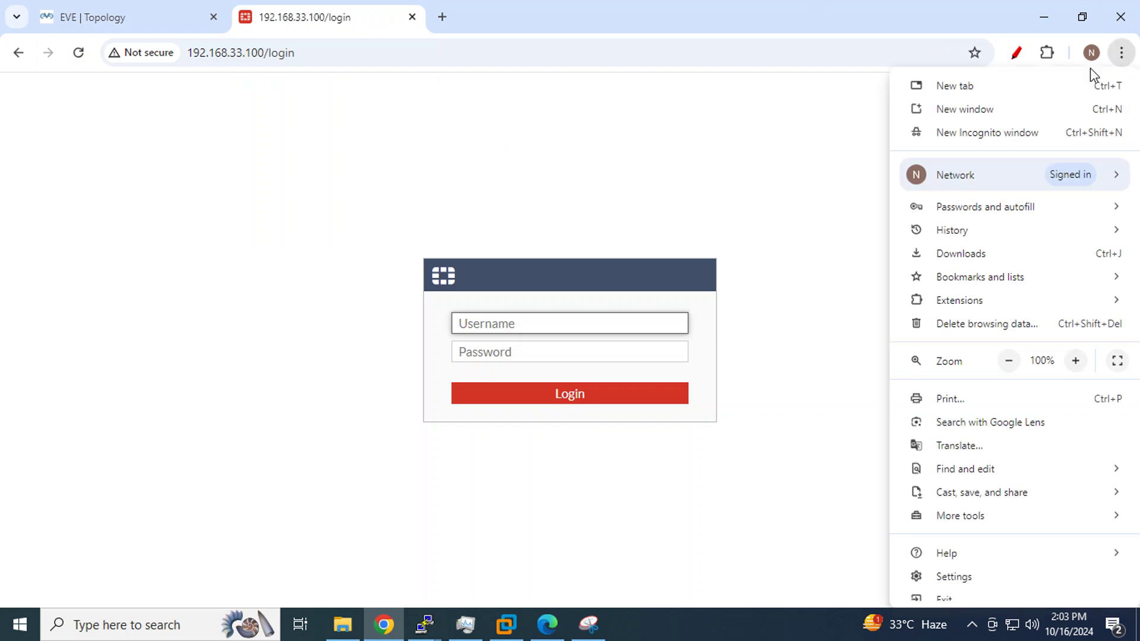
click(980, 135)
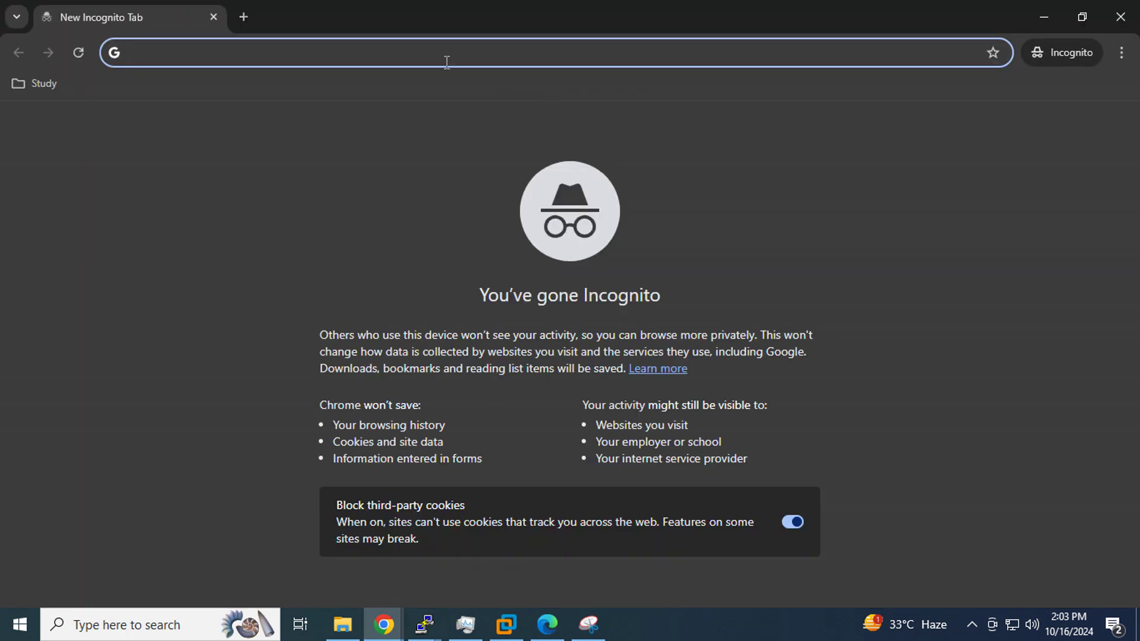
text(192.168.33.177)
key(Return)
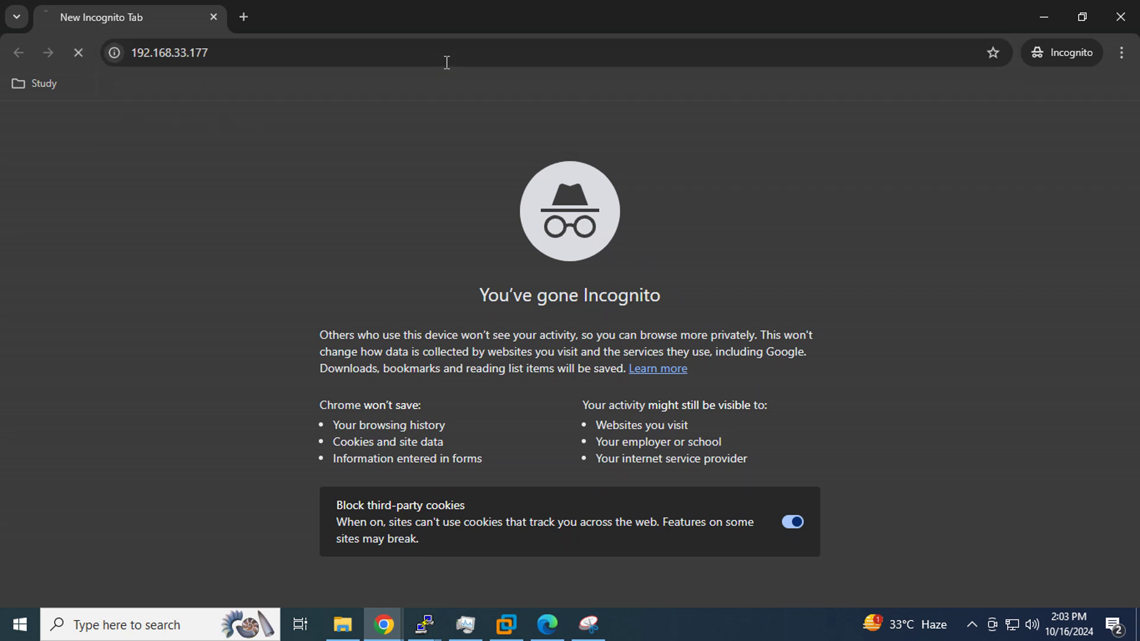
text(admin)
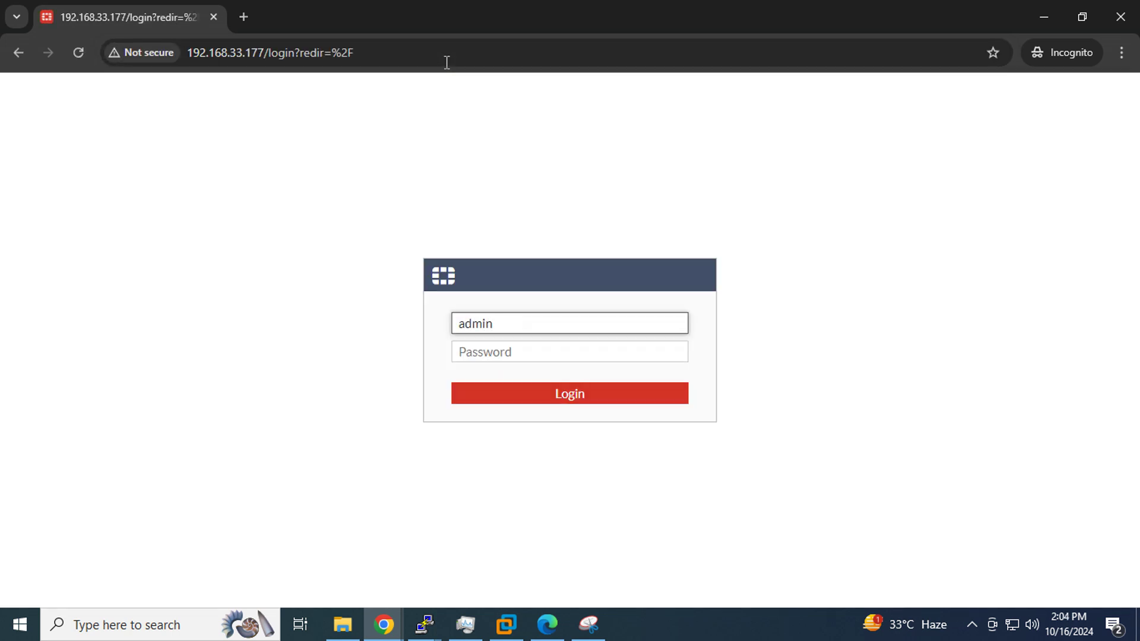
key(Tab)
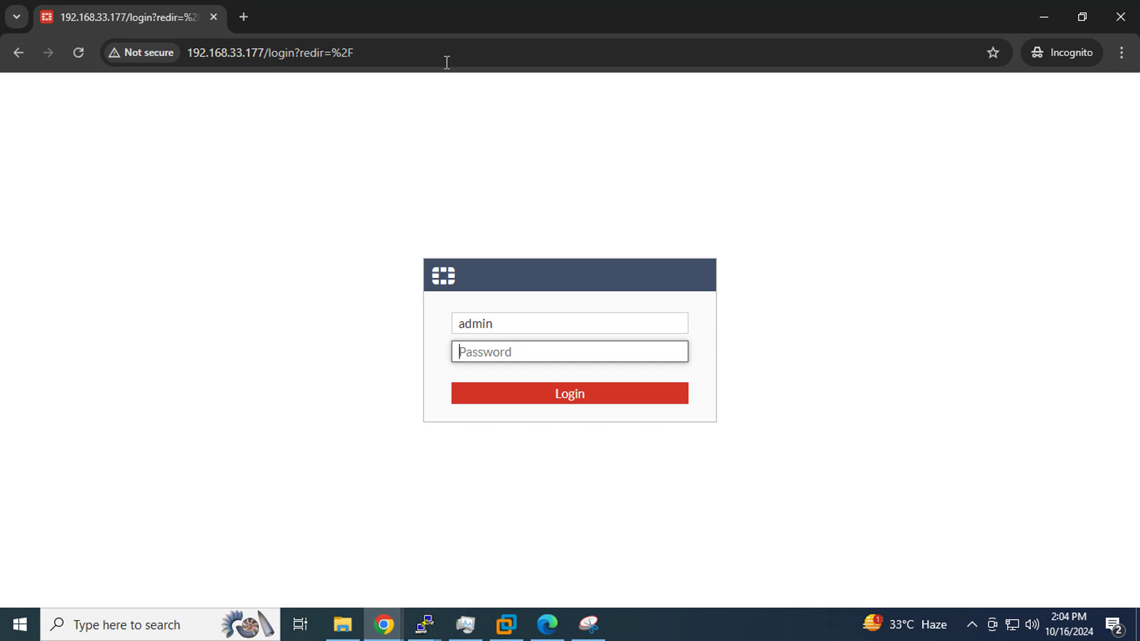
text(***)
key(Return)
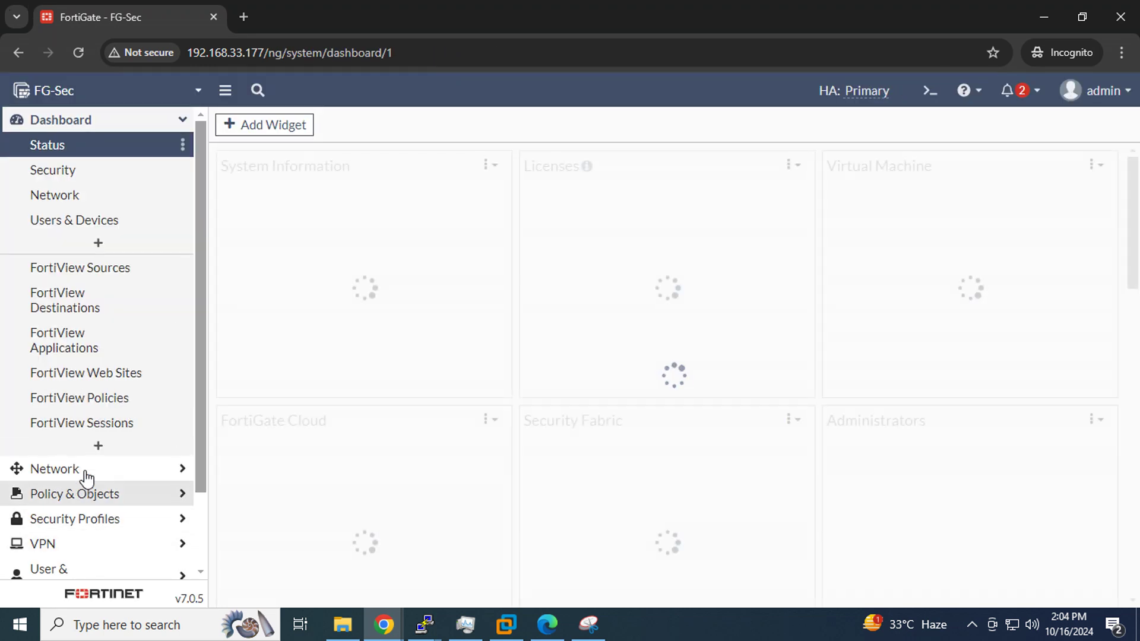
Set FG-Sec's HA mode to Standalone under System > HA and save
scroll(84, 475, down, 2)
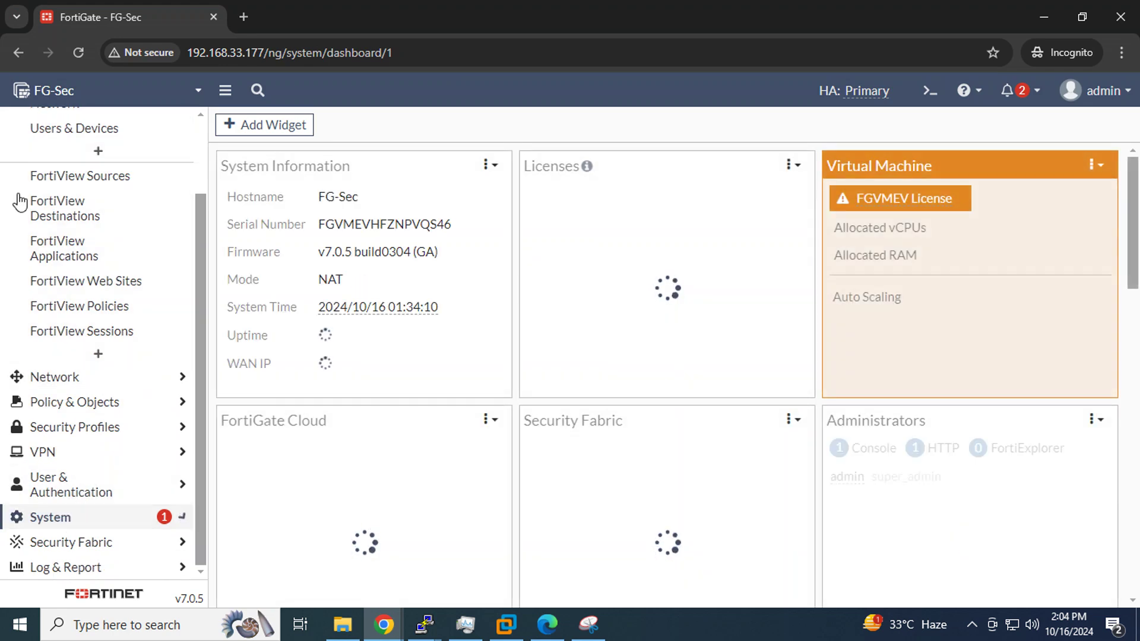
click(74, 519)
click(72, 378)
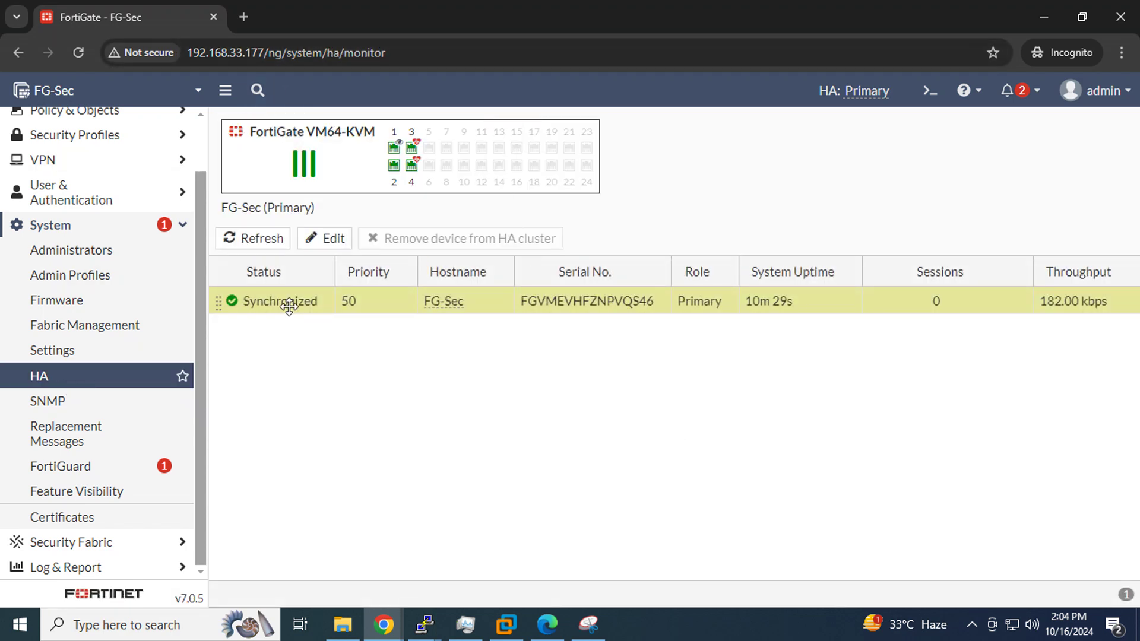
click(328, 239)
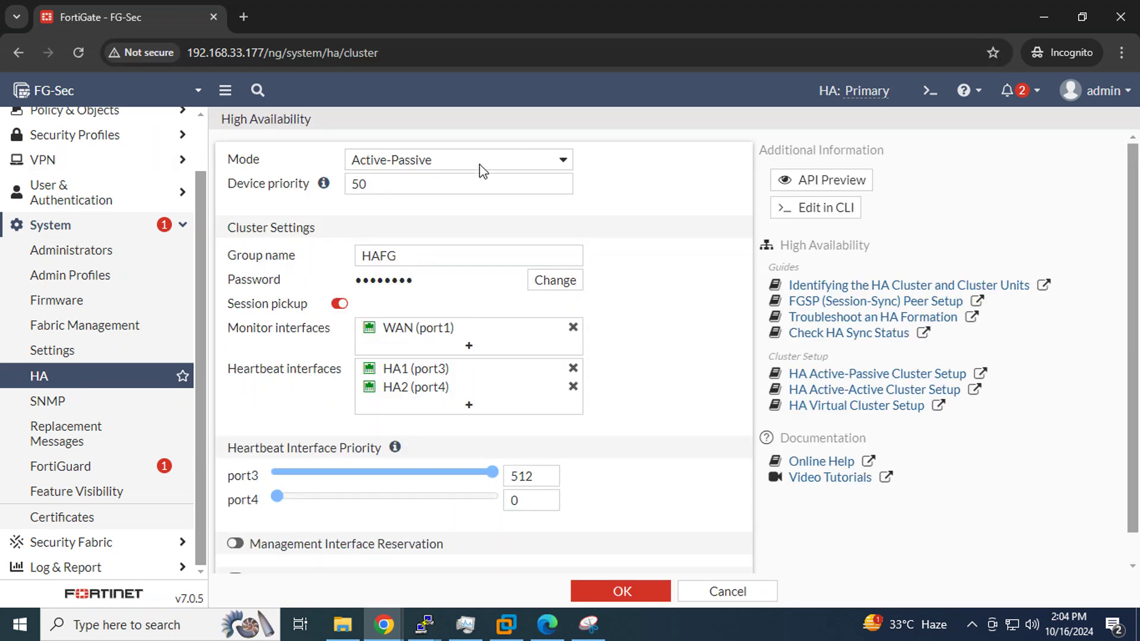
click(482, 170)
click(475, 180)
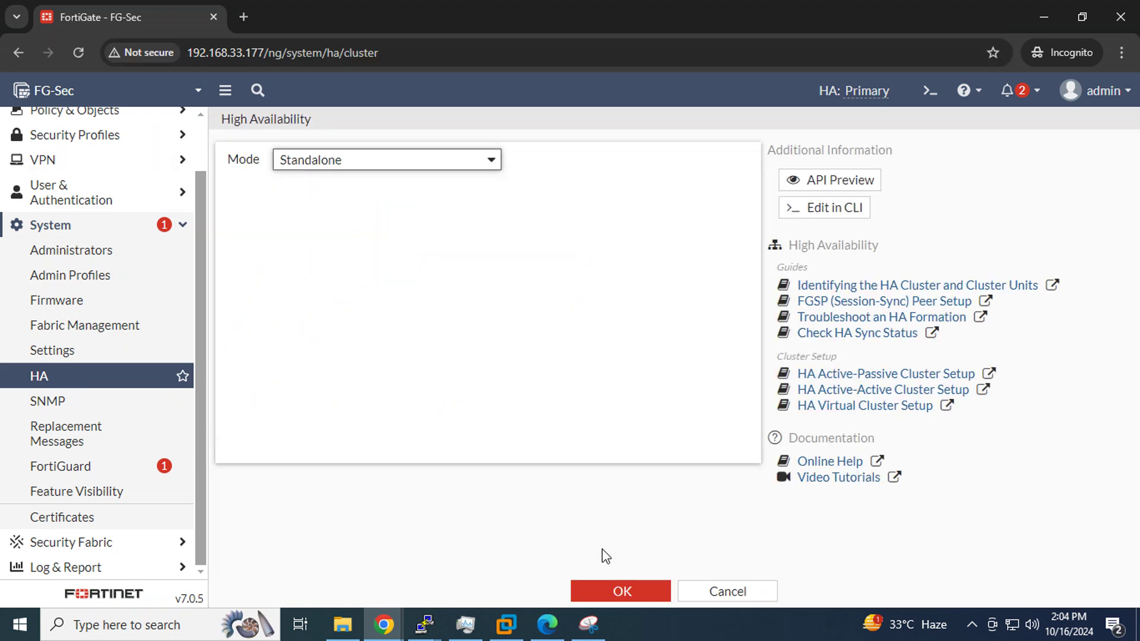
click(618, 590)
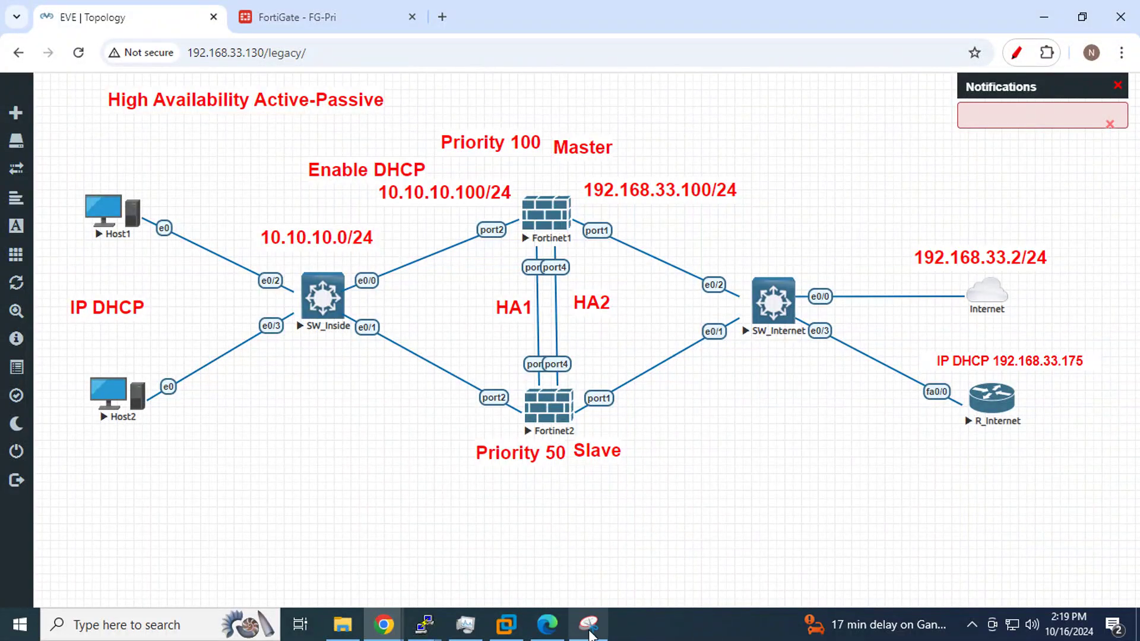
Snip the whole topology, underline Active-Passive and circle both Fortinet firewalls
click(589, 623)
key(ctrl+n)
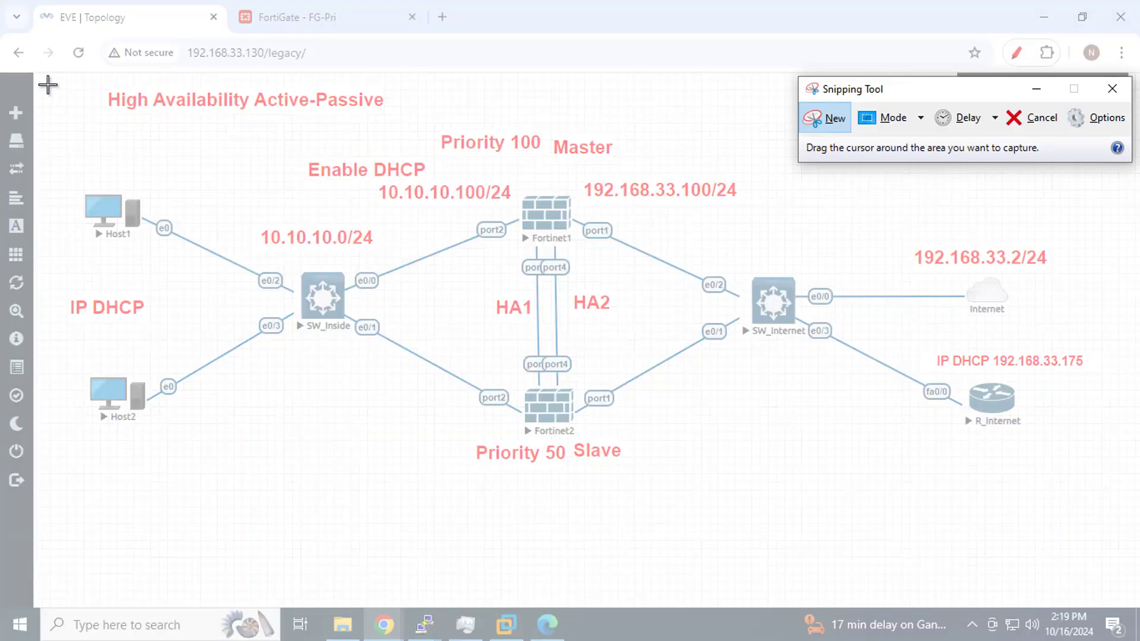
drag(47, 84, 1116, 518)
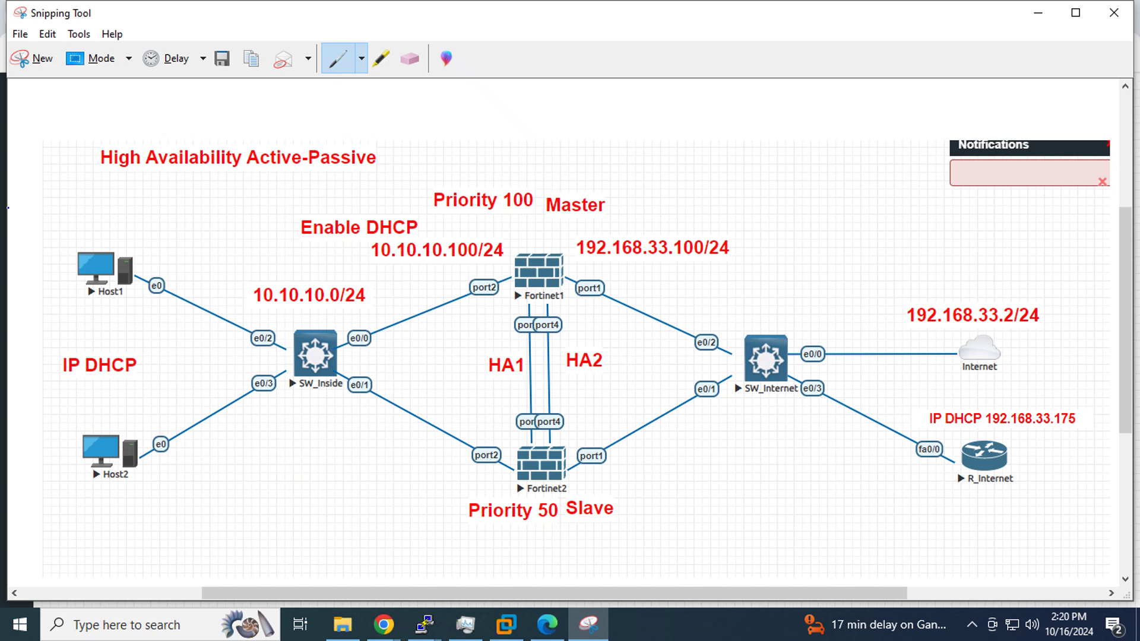
drag(251, 173, 354, 174)
mouse_move(529, 308)
mouse_down()
mouse_move(573, 294)
mouse_move(504, 256)
mouse_move(531, 312)
mouse_up()
mouse_move(561, 422)
mouse_down()
mouse_move(542, 416)
mouse_move(501, 535)
mouse_move(612, 448)
mouse_move(558, 423)
mouse_up()
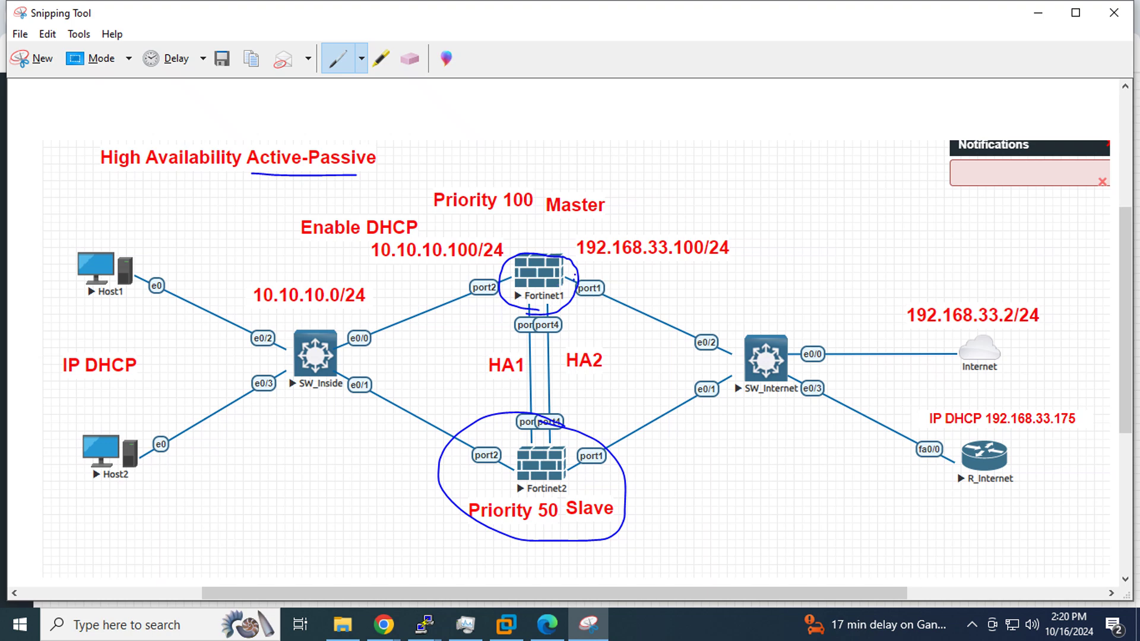
Mark Fortinet1's 192.168.33.100/24 address and Fortinet2's port1 on the capture
mouse_move(574, 280)
mouse_down()
mouse_move(621, 232)
mouse_move(595, 272)
mouse_move(615, 258)
mouse_up()
mouse_move(643, 440)
mouse_down()
mouse_move(614, 406)
mouse_move(575, 481)
mouse_move(656, 457)
mouse_move(641, 428)
mouse_up()
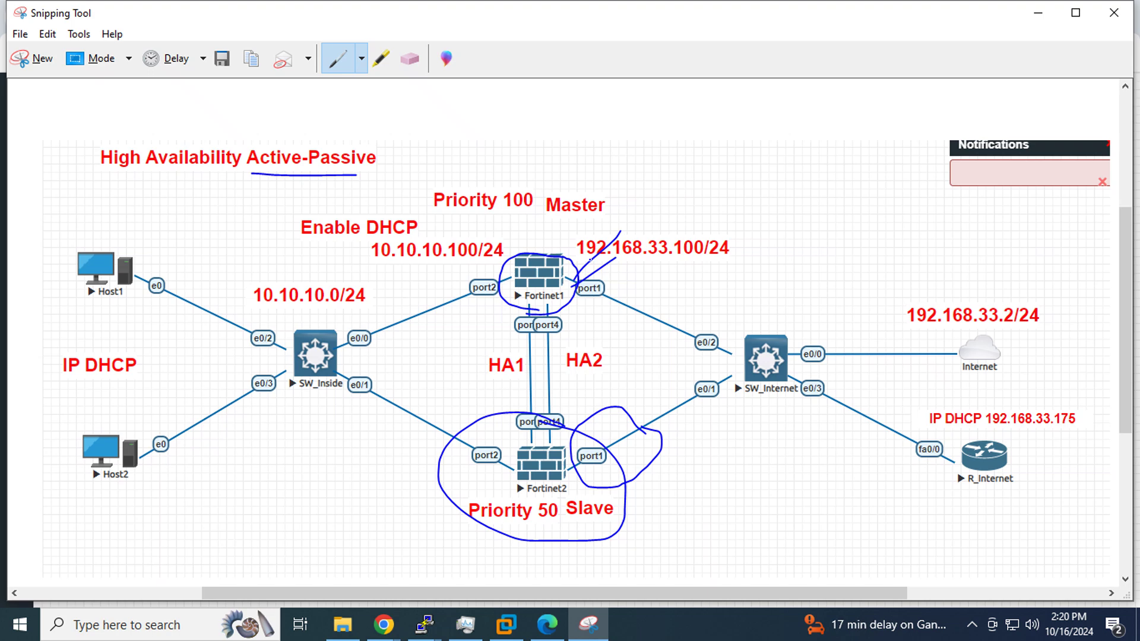
drag(573, 256, 728, 254)
drag(585, 268, 733, 266)
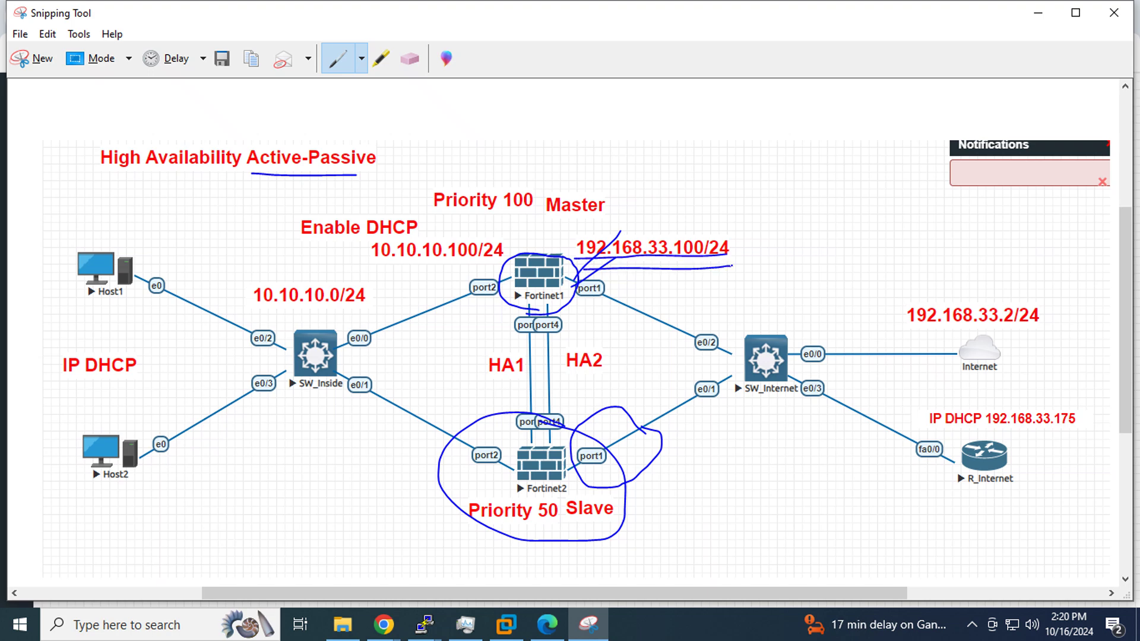
mouse_move(634, 450)
mouse_down()
mouse_move(607, 418)
mouse_move(566, 460)
mouse_move(624, 485)
mouse_move(646, 444)
mouse_up()
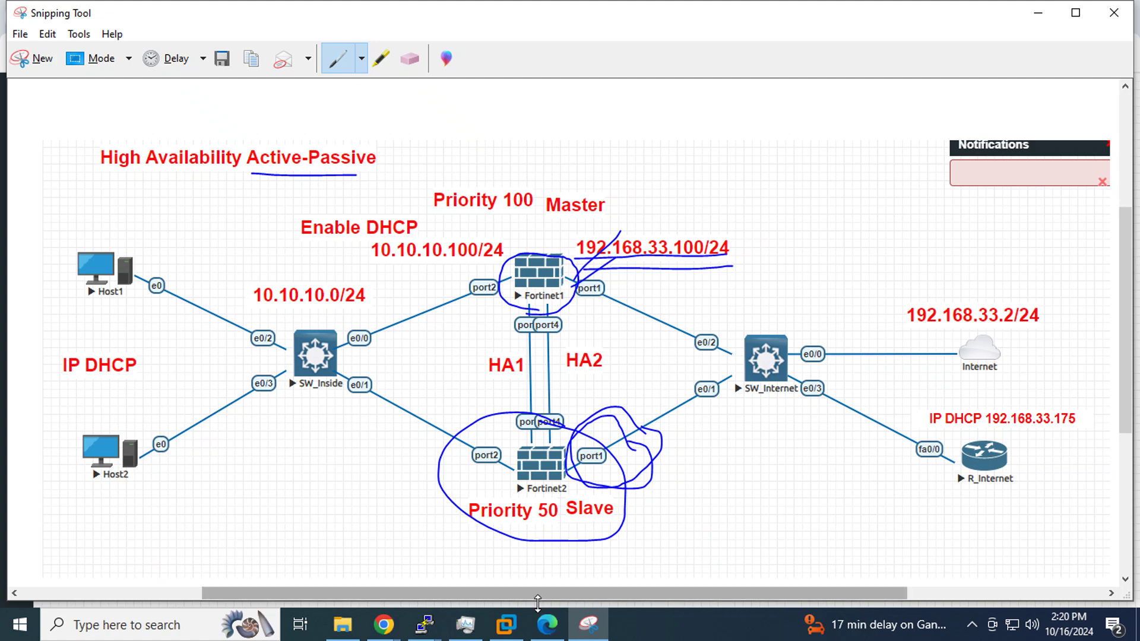
click(383, 625)
Switch between the FG-Sec and EVE windows and reload the FG-Sec page
click(426, 561)
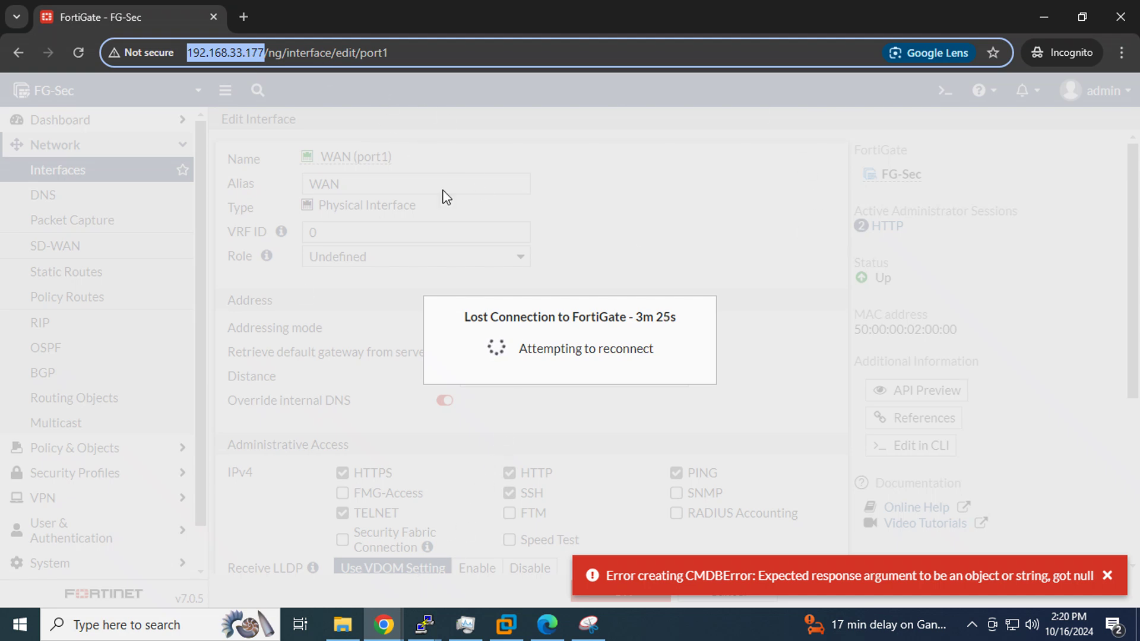
mouse_move(380, 627)
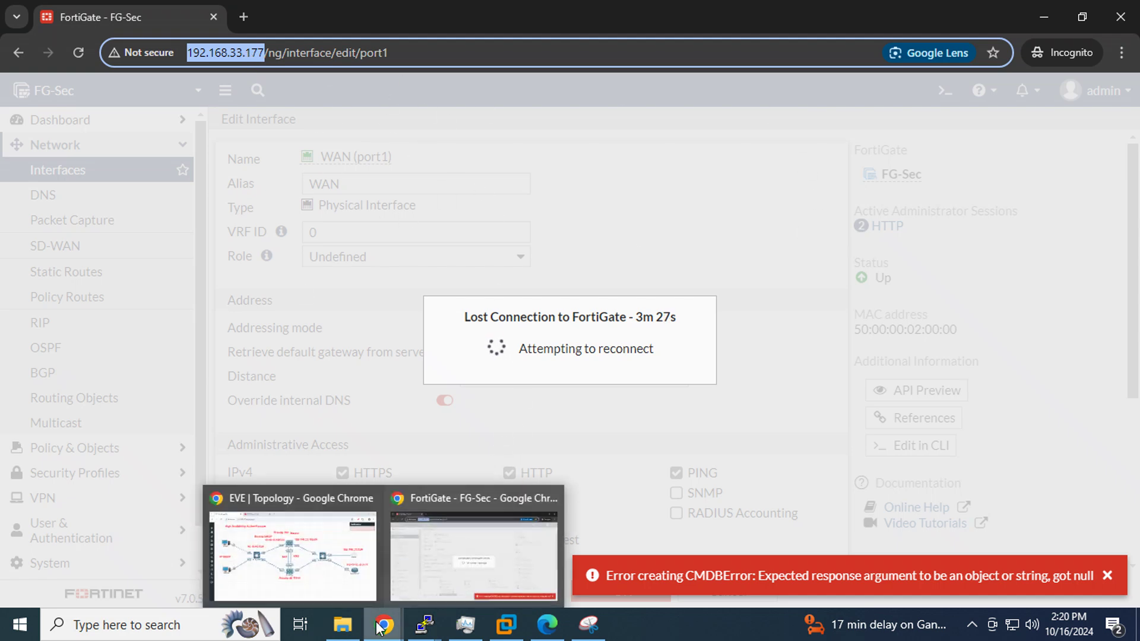
click(313, 546)
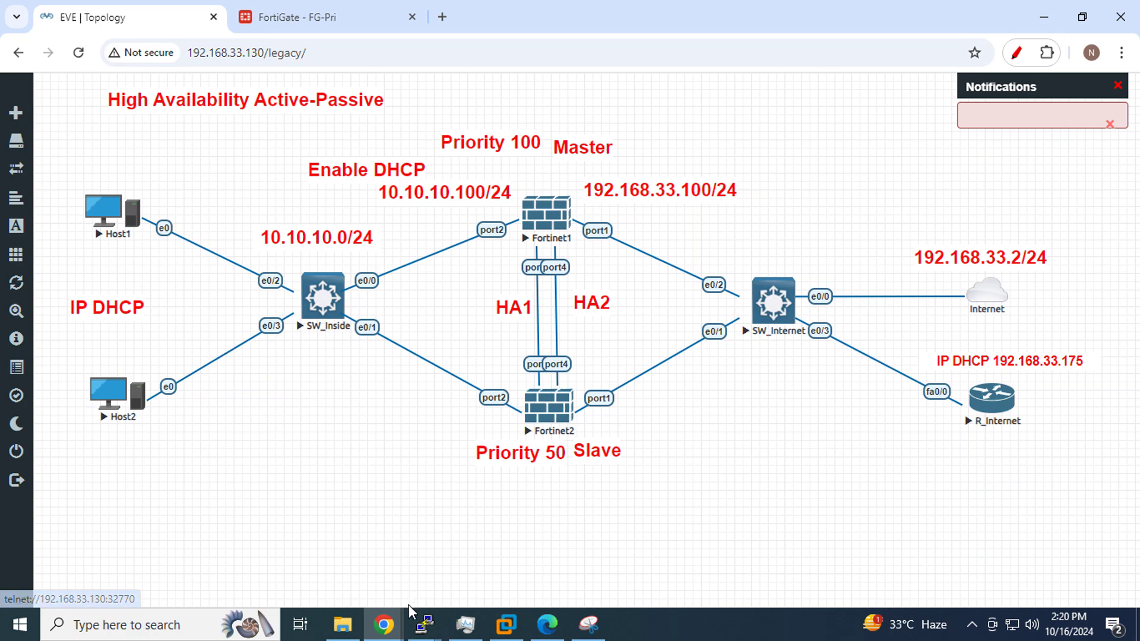
mouse_move(384, 623)
click(427, 566)
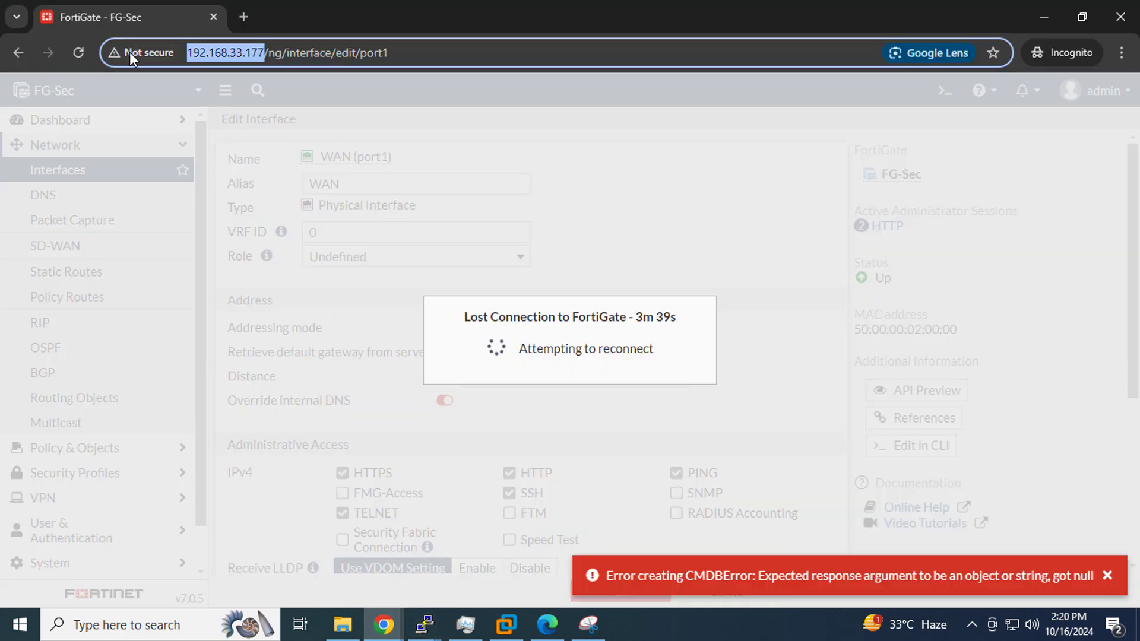
click(78, 53)
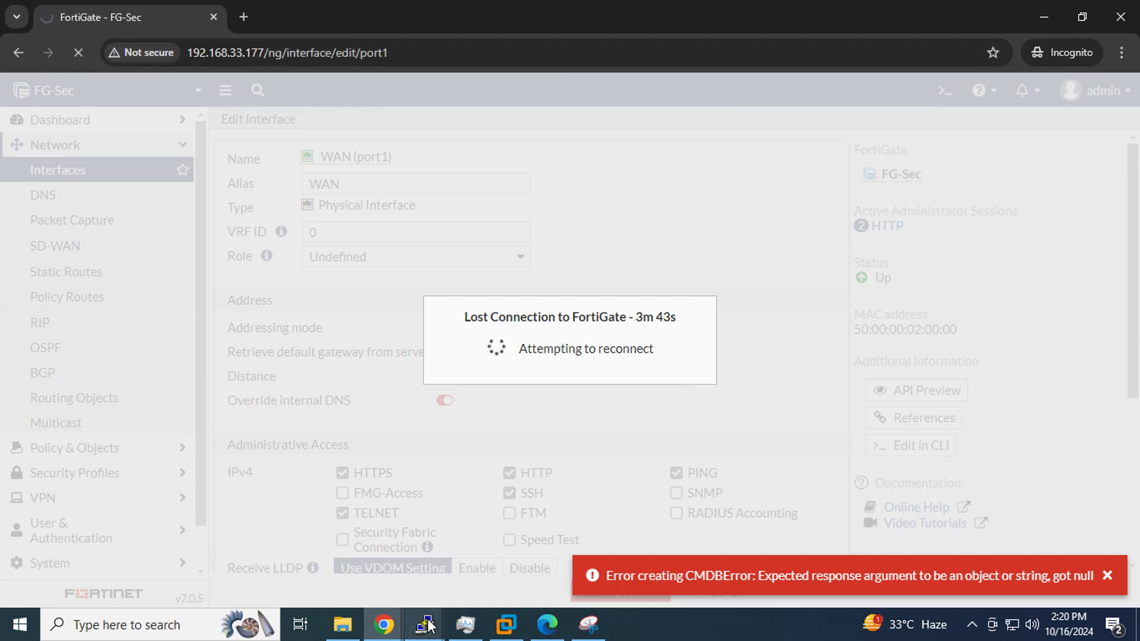
Close the Fortinet2 PuTTY session and return to the EVE topology window
mouse_move(427, 624)
mouse_move(505, 548)
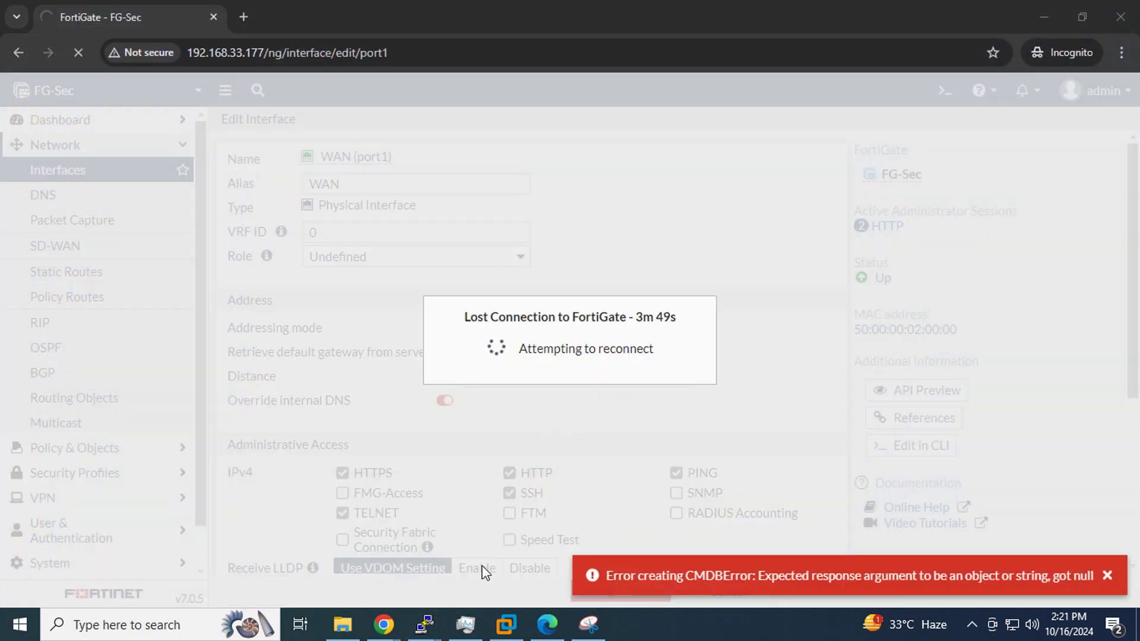
click(585, 494)
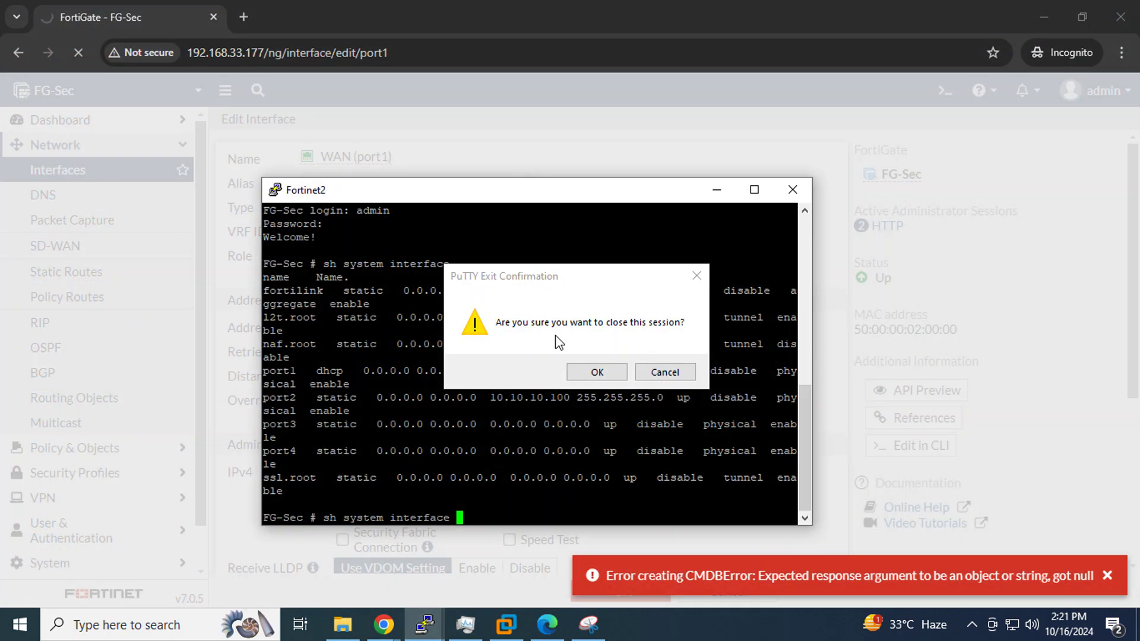
click(596, 371)
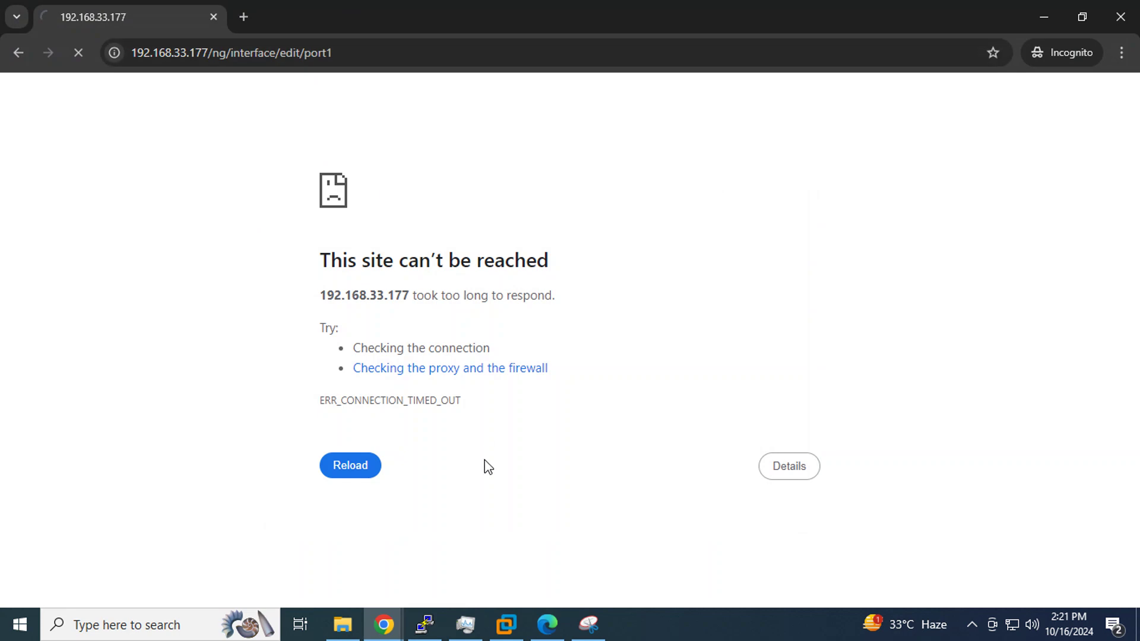
click(384, 624)
click(309, 551)
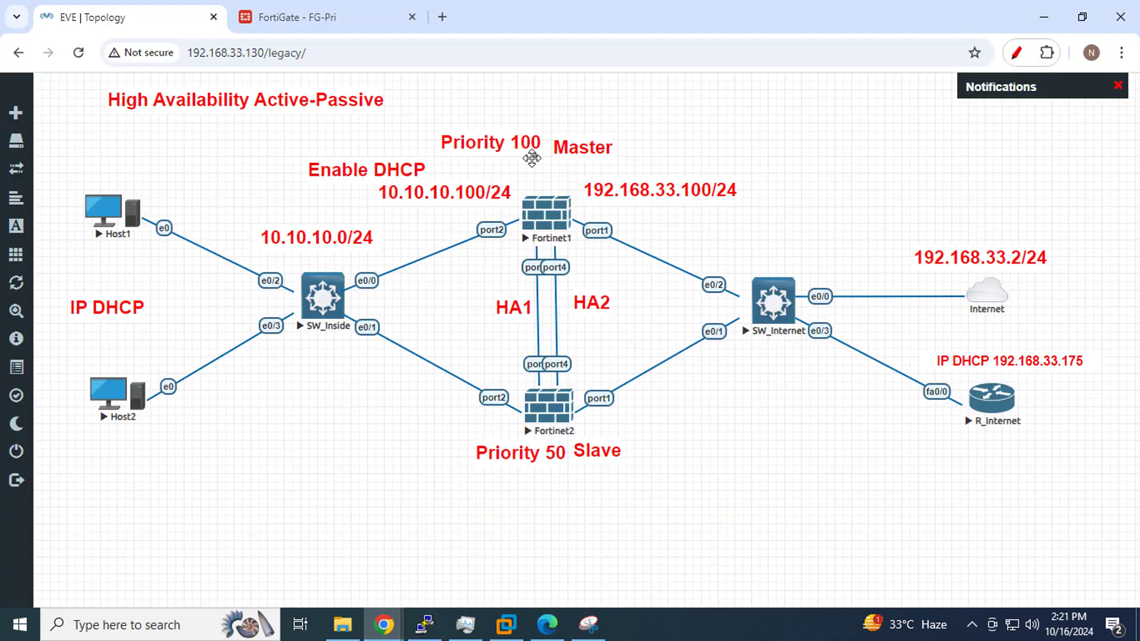
Open the Fortinet2 (FG-Sec) console in PuTTY and page through its configuration output
click(541, 416)
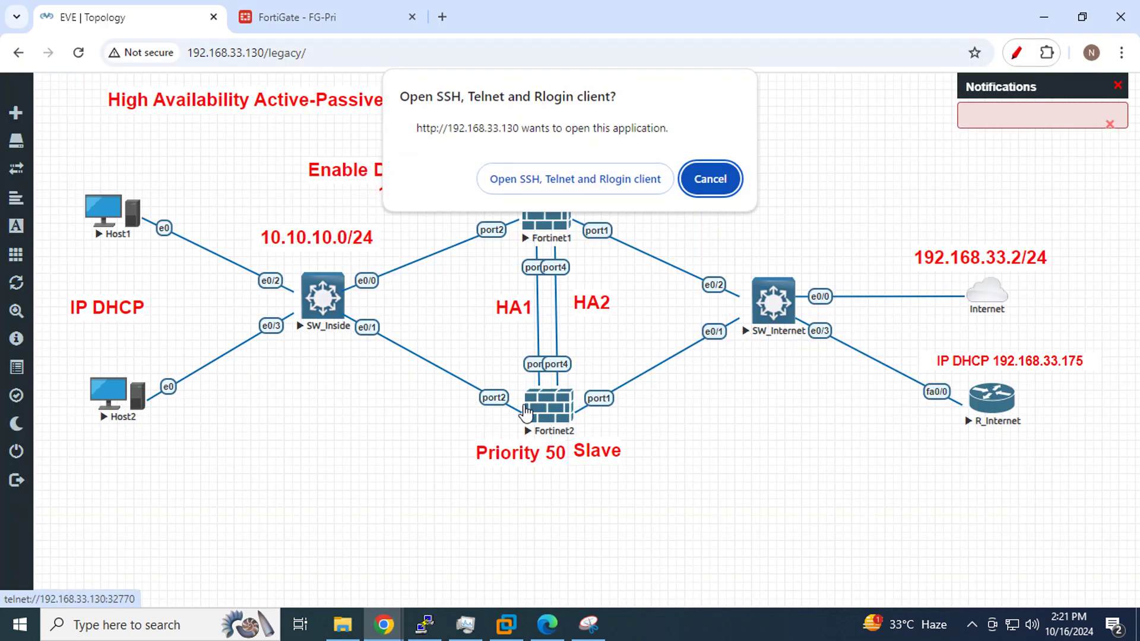
click(587, 178)
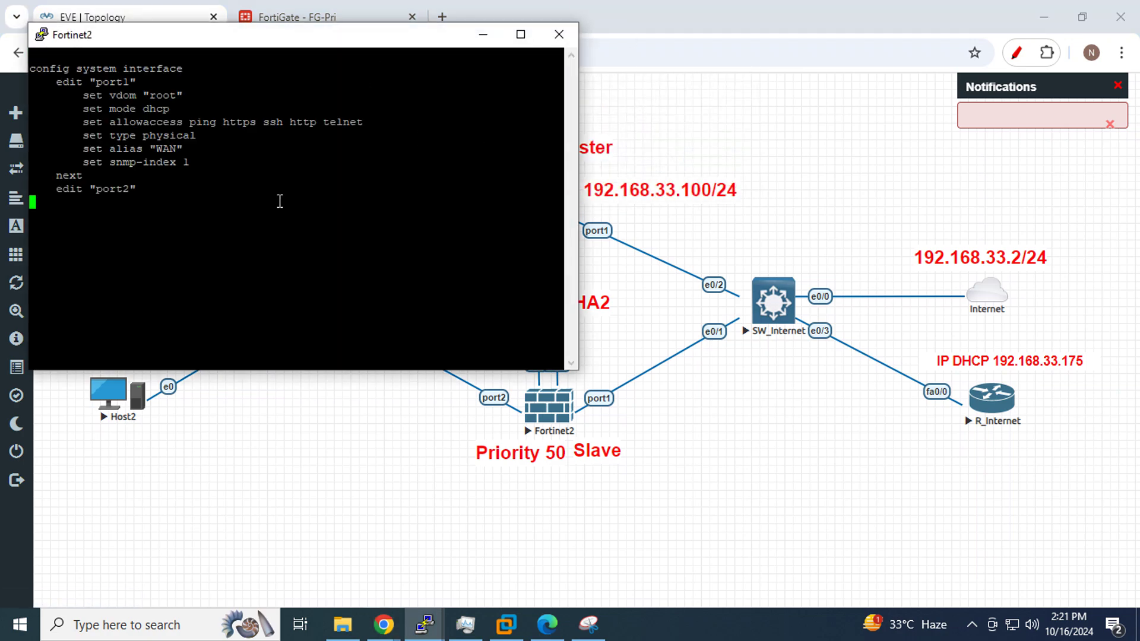
key(space)
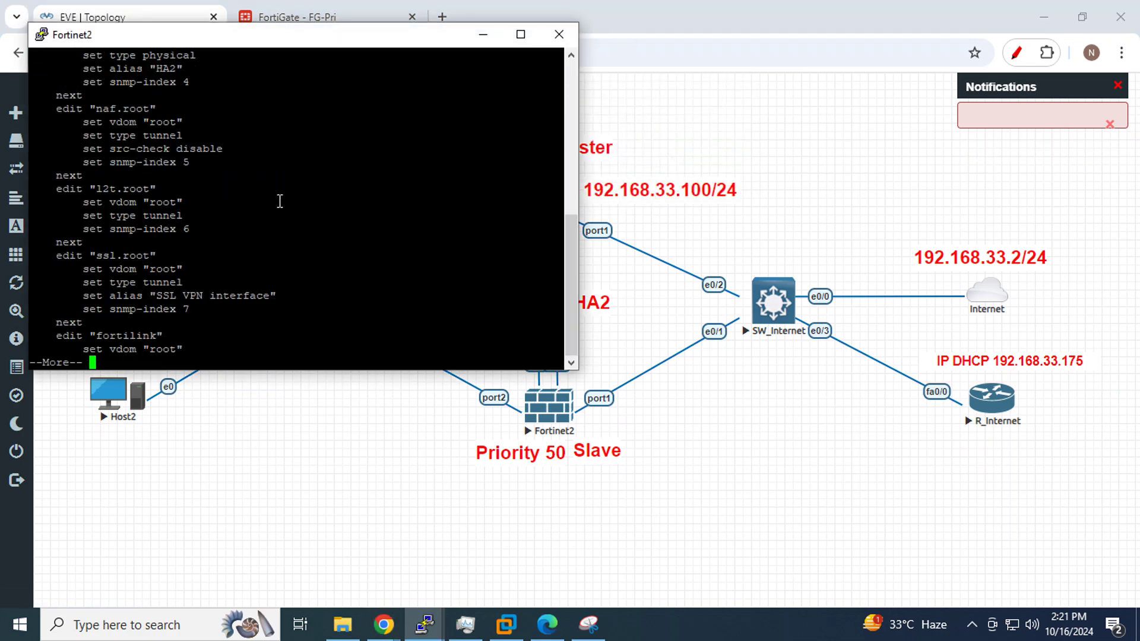
key(space)
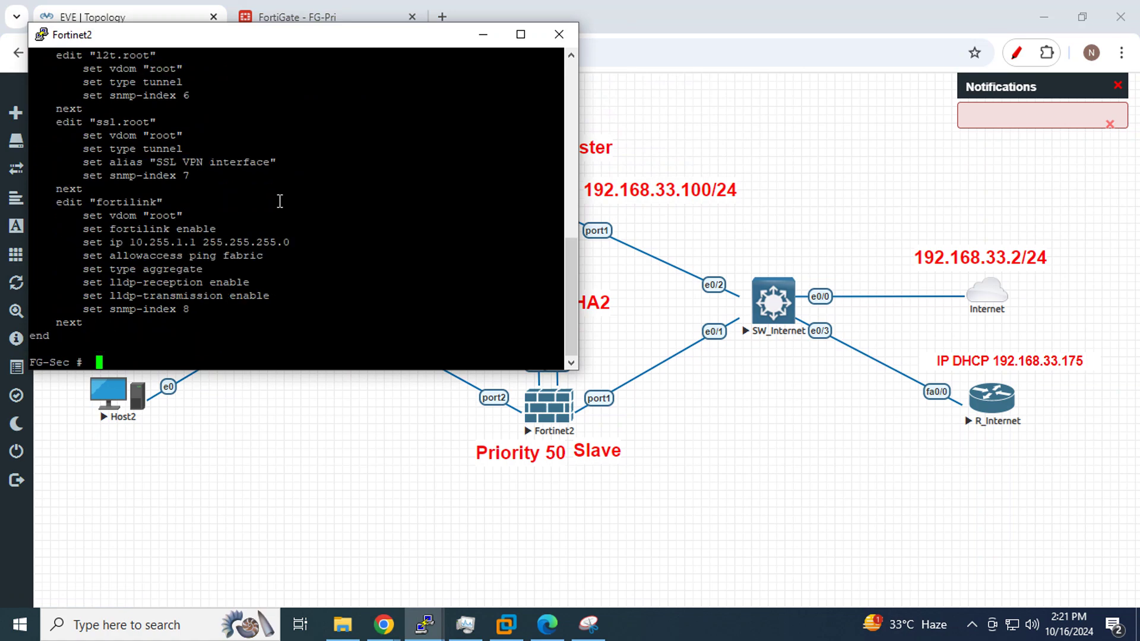
Run 'sh system interface' and copy port1's DHCP address 192.168.33.131 into a new browser tab
text(sh system interface)
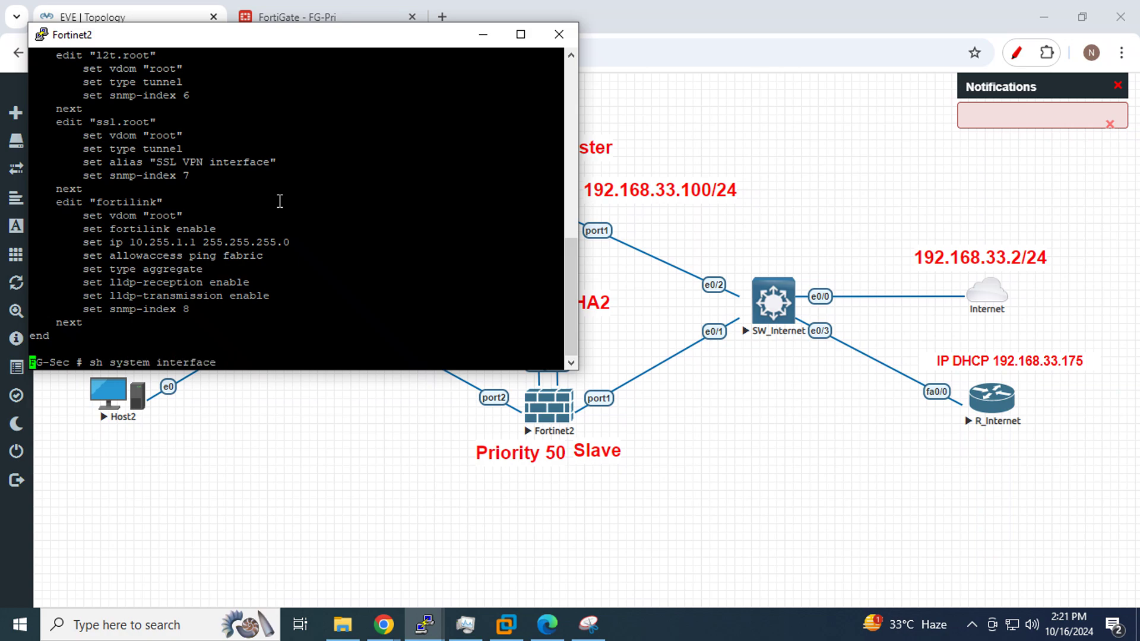
key(question)
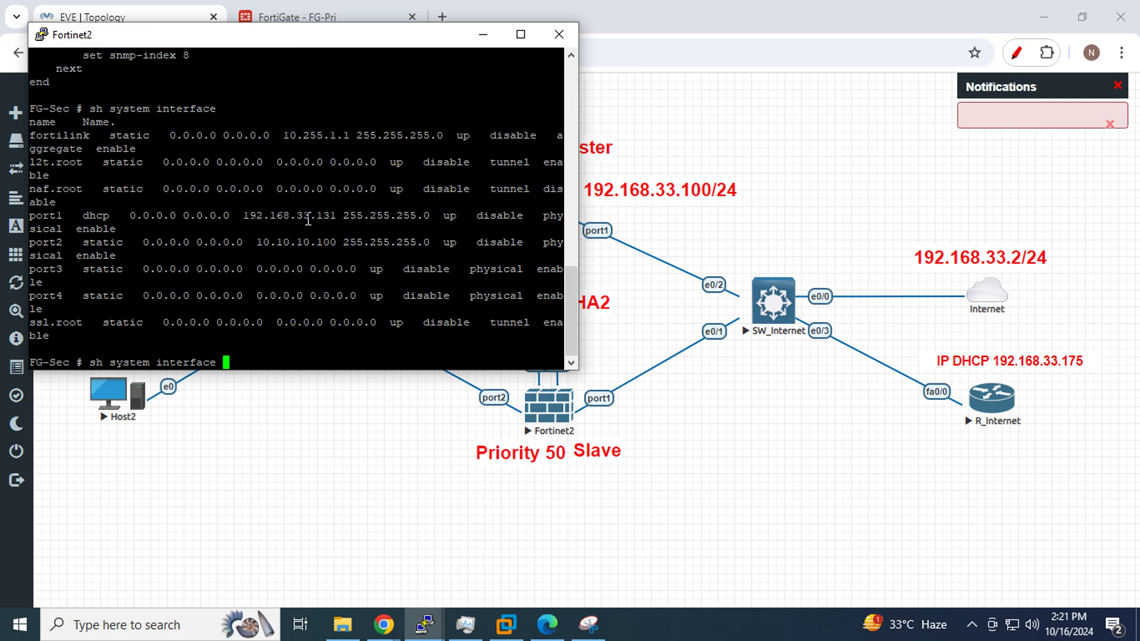
double_click(308, 217)
key(ctrl+c)
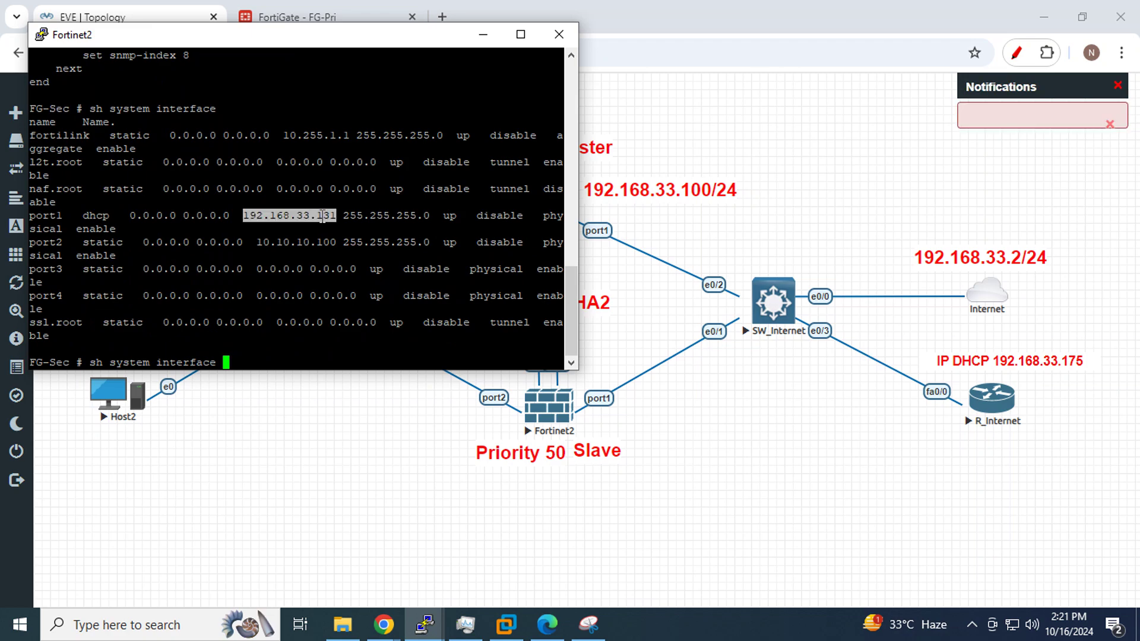
click(445, 16)
Log in to FG-Sec's web GUI at 192.168.33.131 with the admin credentials, then view FG-Pri's dashboard
key(ctrl+v)
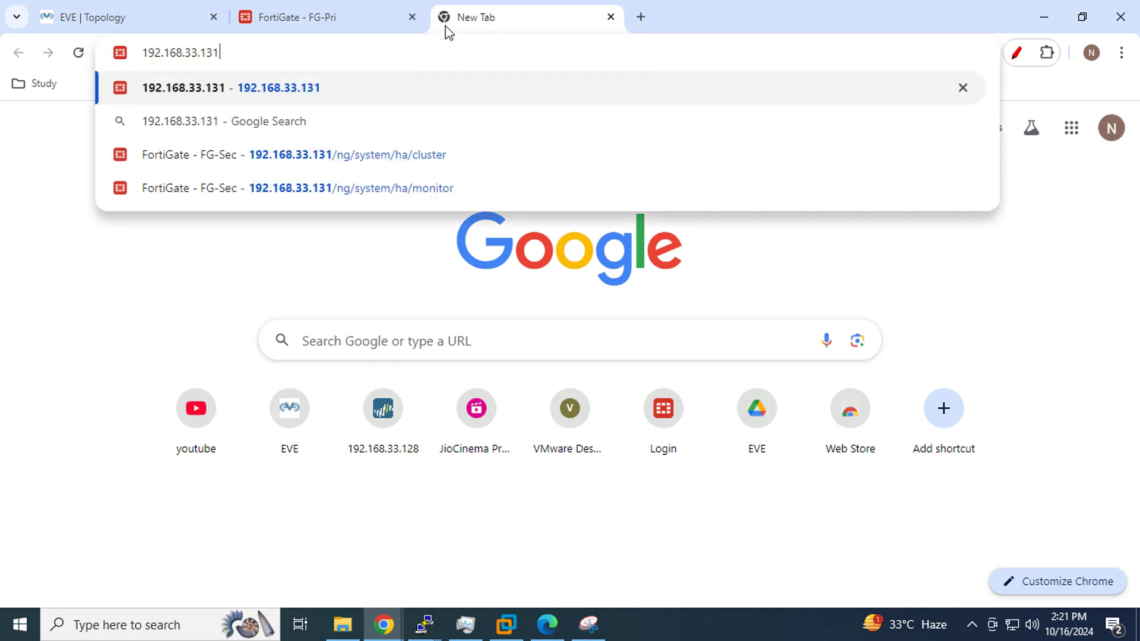
key(Return)
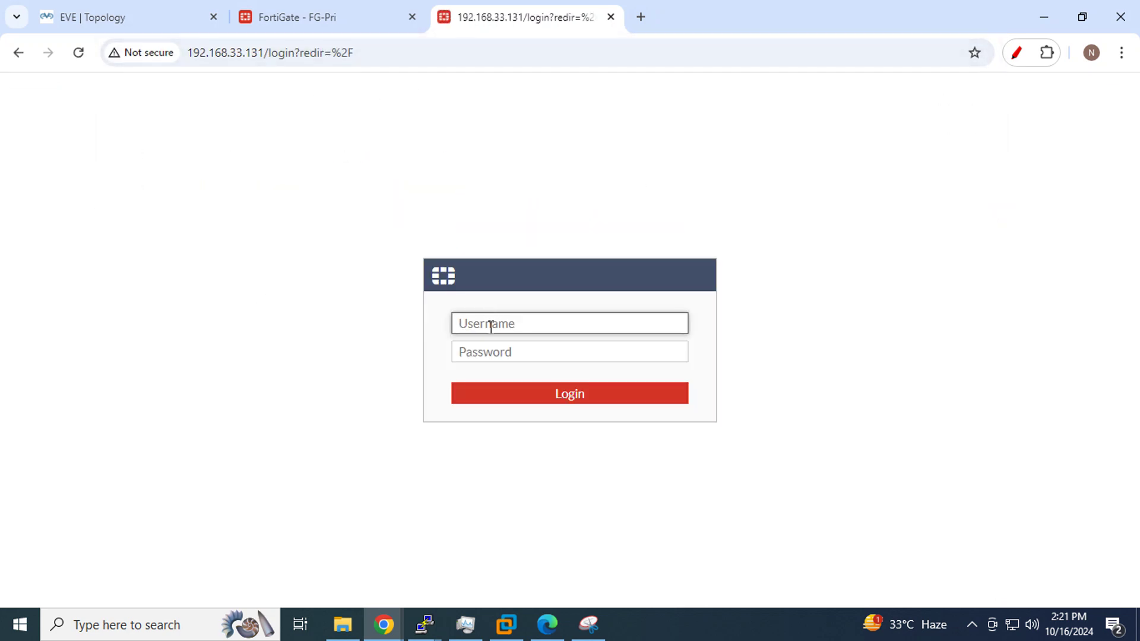
text(admin)
key(Tab)
text(a)
key(Return)
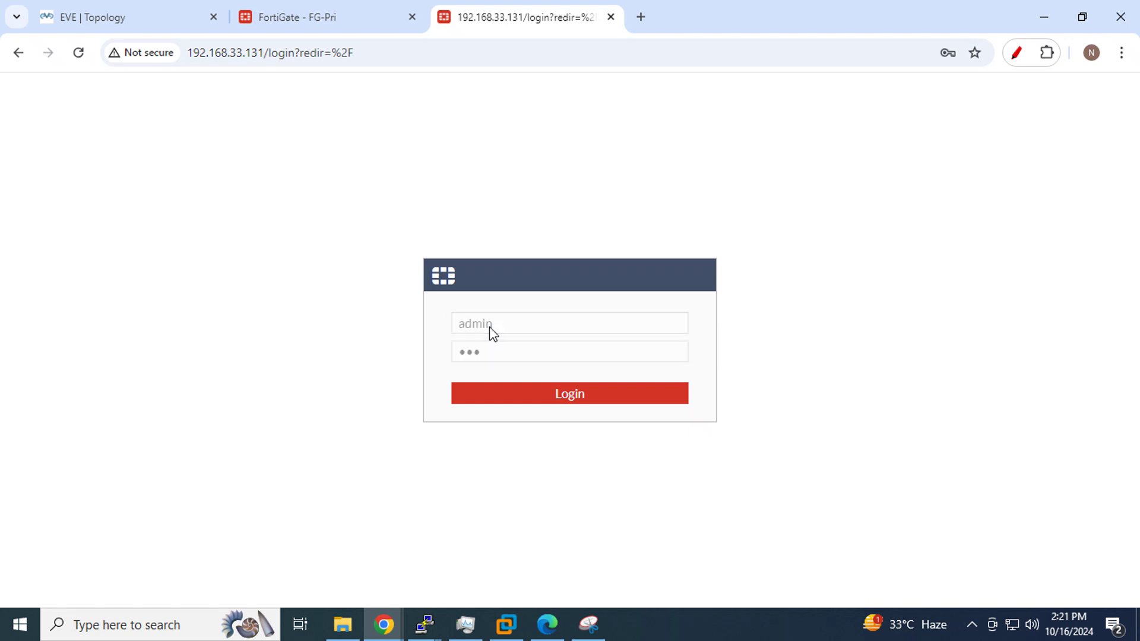
click(361, 9)
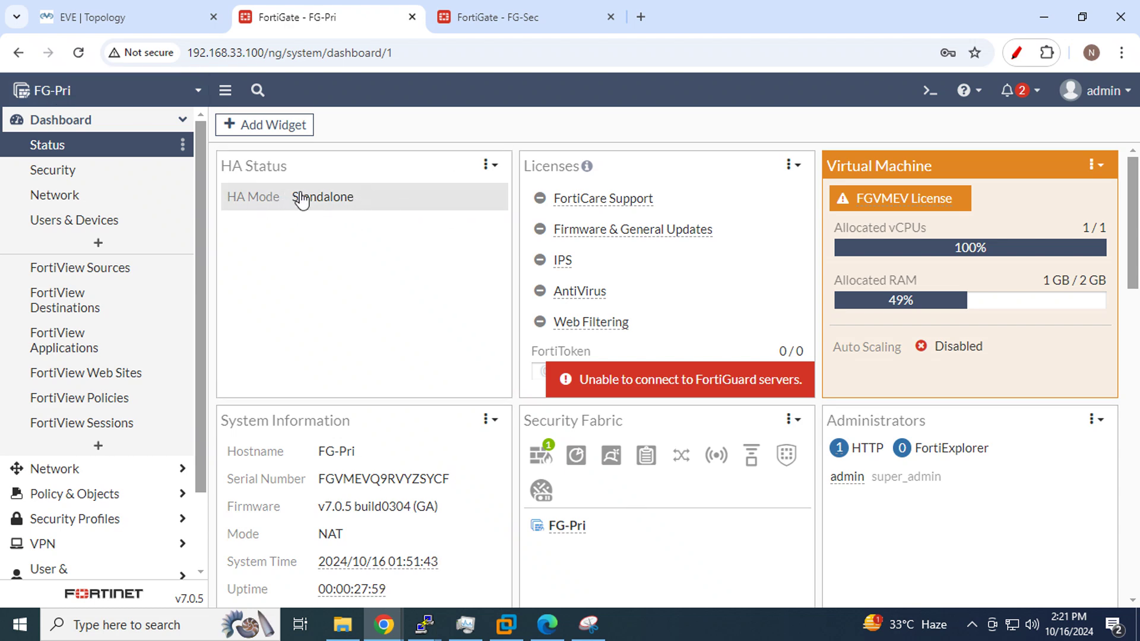
Check FG-Sec's dashboard and System > HA page showing Mode Standalone, then return to the EVE topology
click(495, 8)
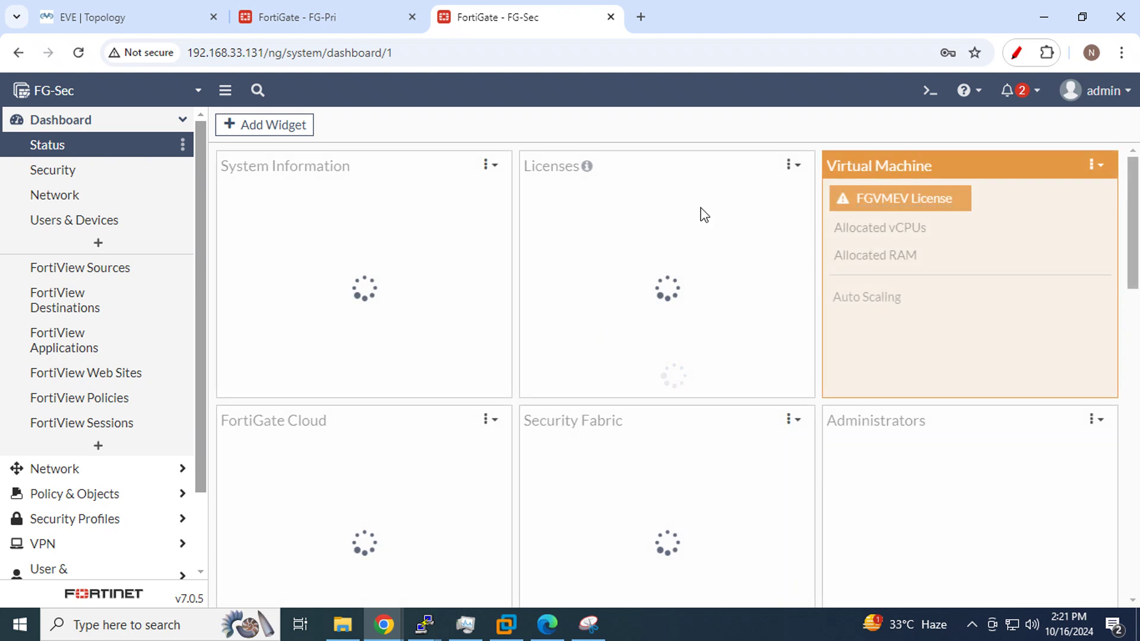
scroll(709, 272, down, 8)
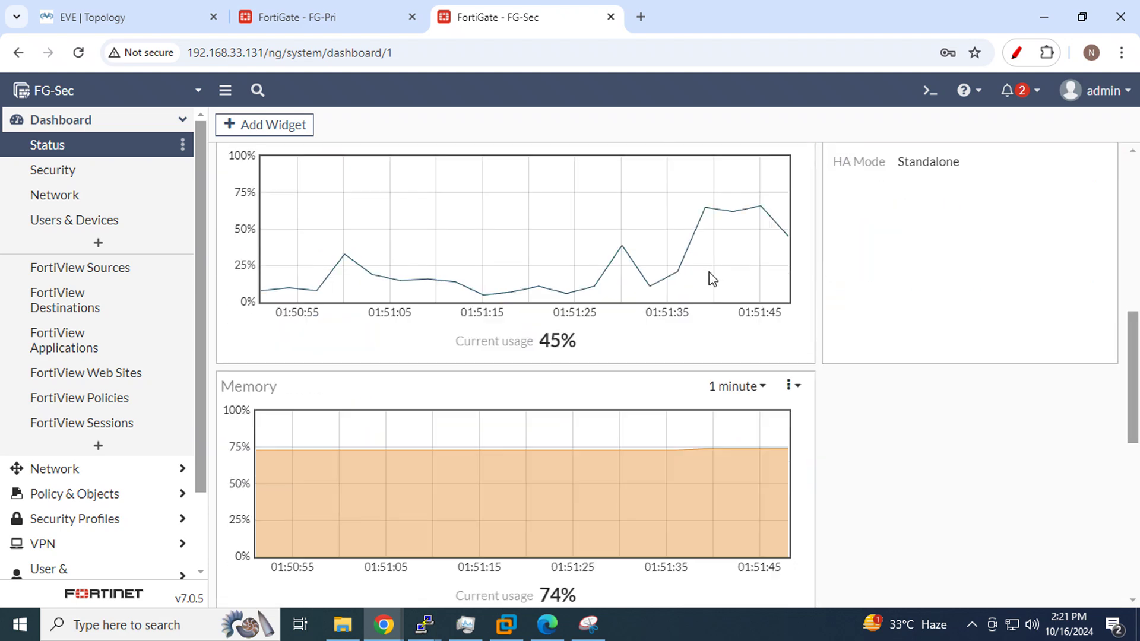
scroll(709, 271, down, 8)
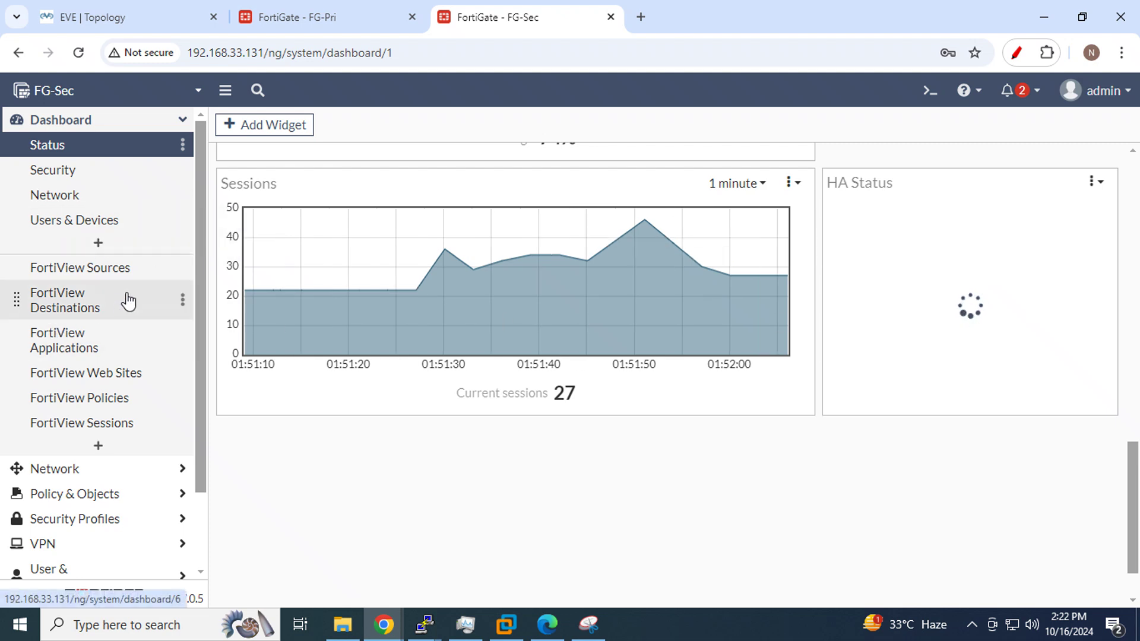
scroll(128, 301, down, 3)
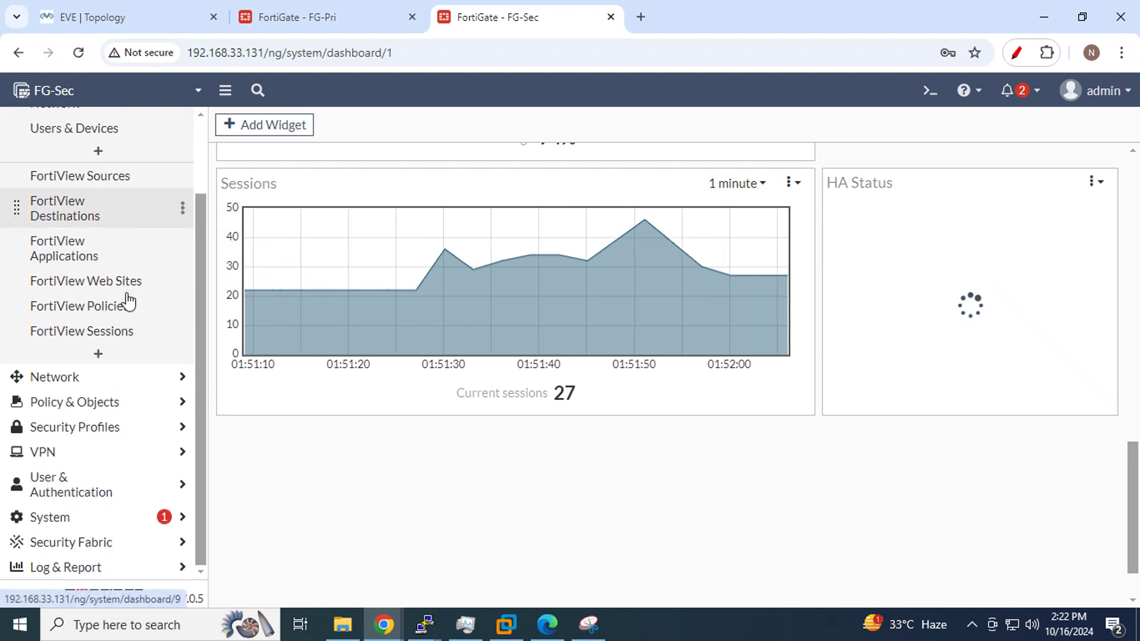
click(74, 518)
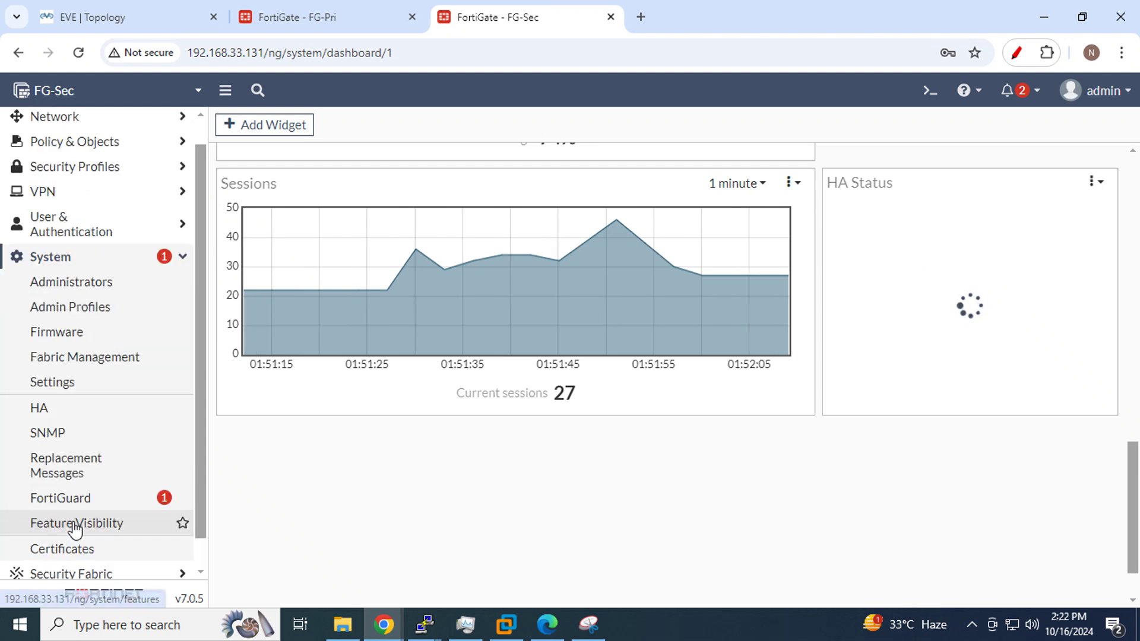
click(58, 408)
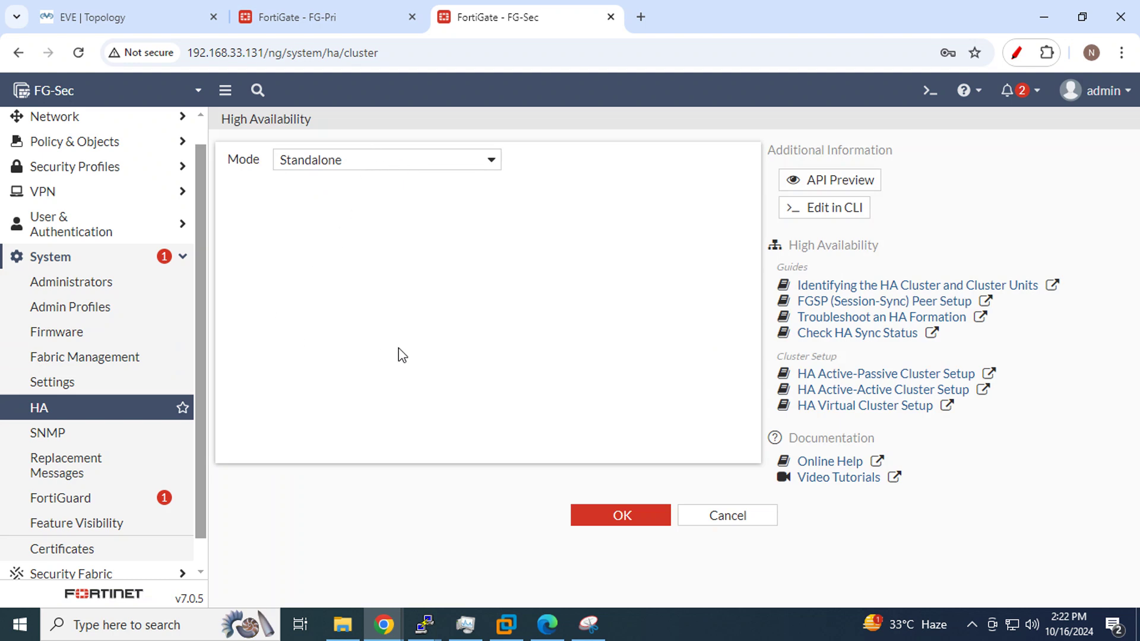
click(89, 17)
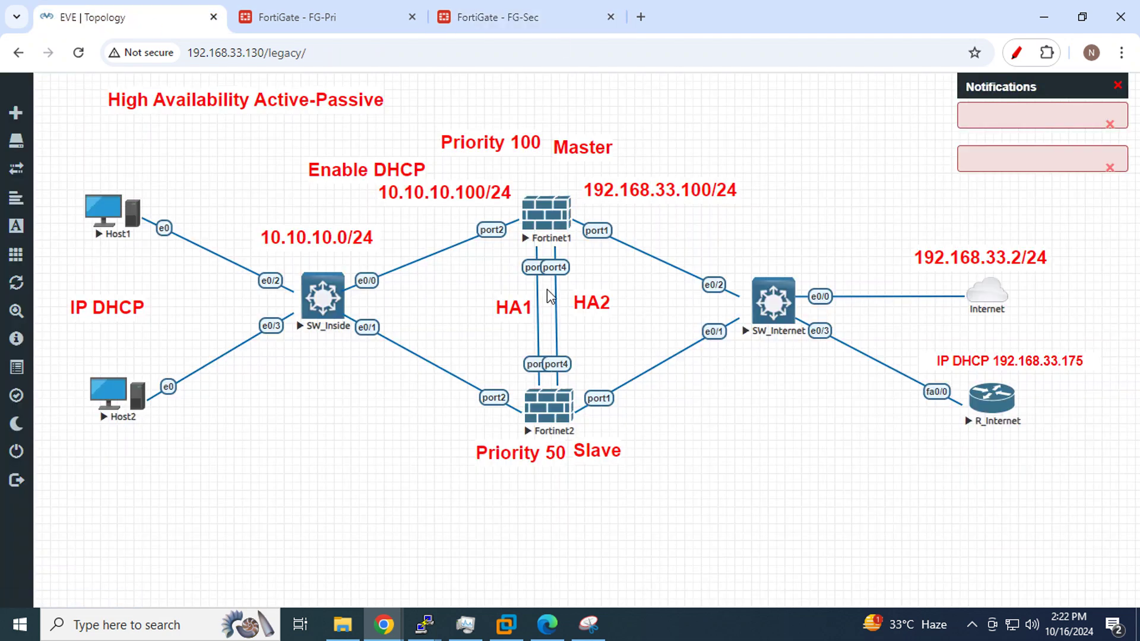
Review FG-Pri's interfaces, DNS server settings and static default route
click(321, 16)
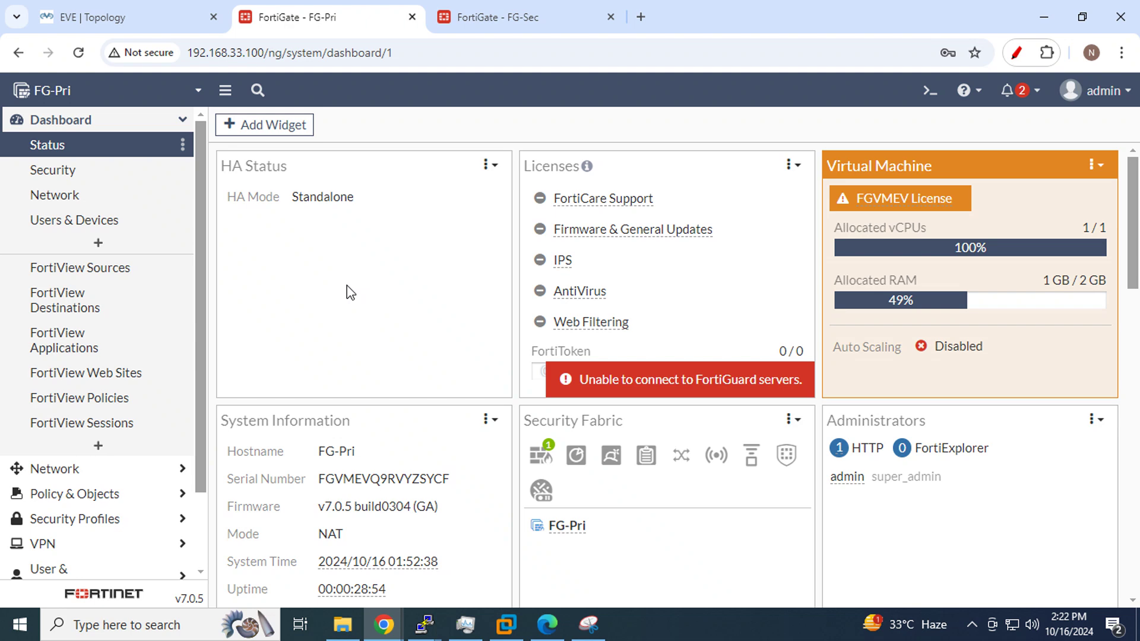
scroll(95, 216, down, 2)
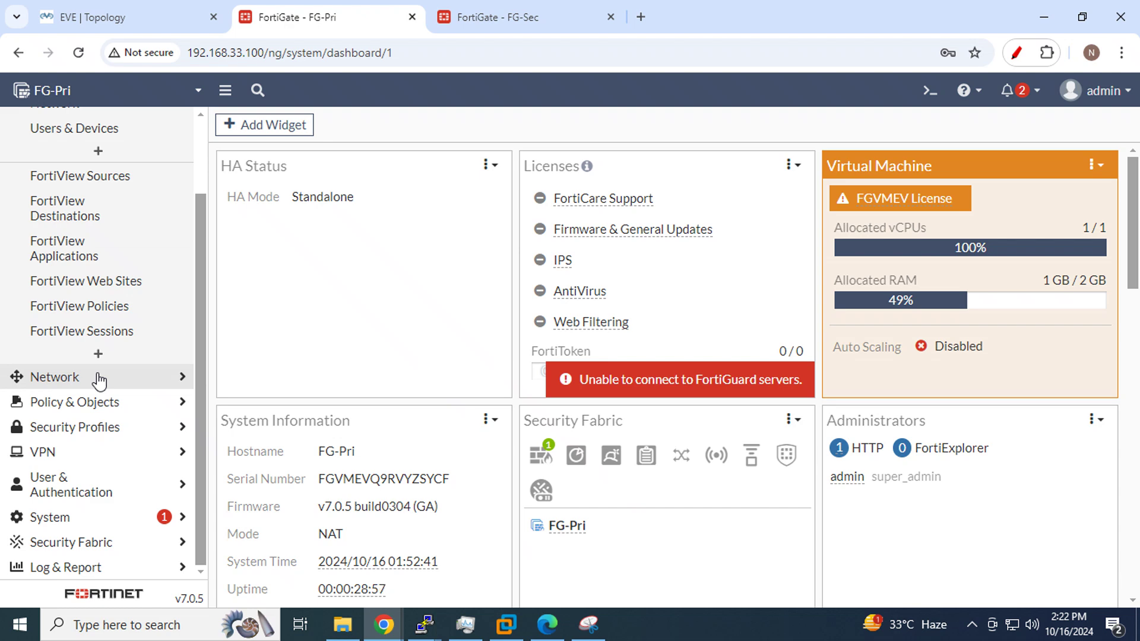
click(97, 378)
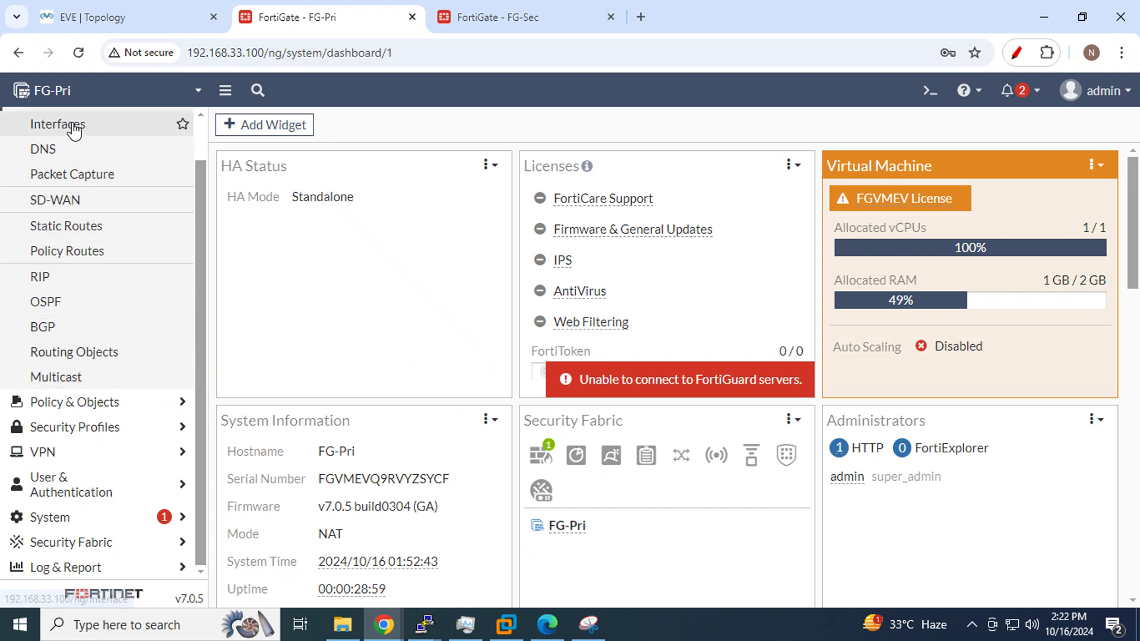
click(73, 126)
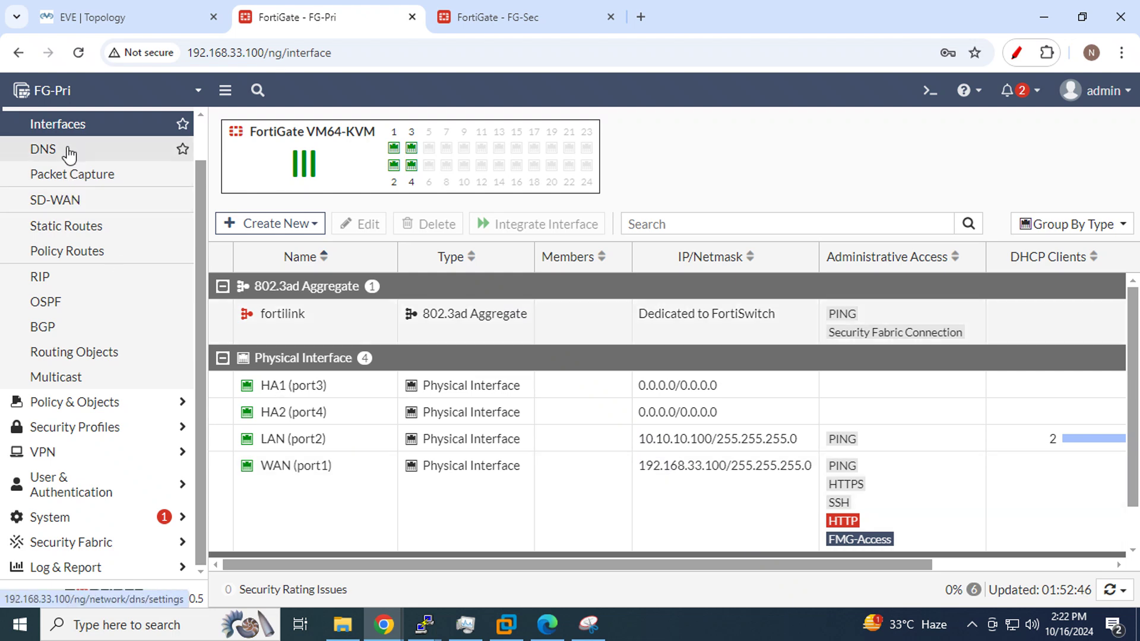
click(69, 155)
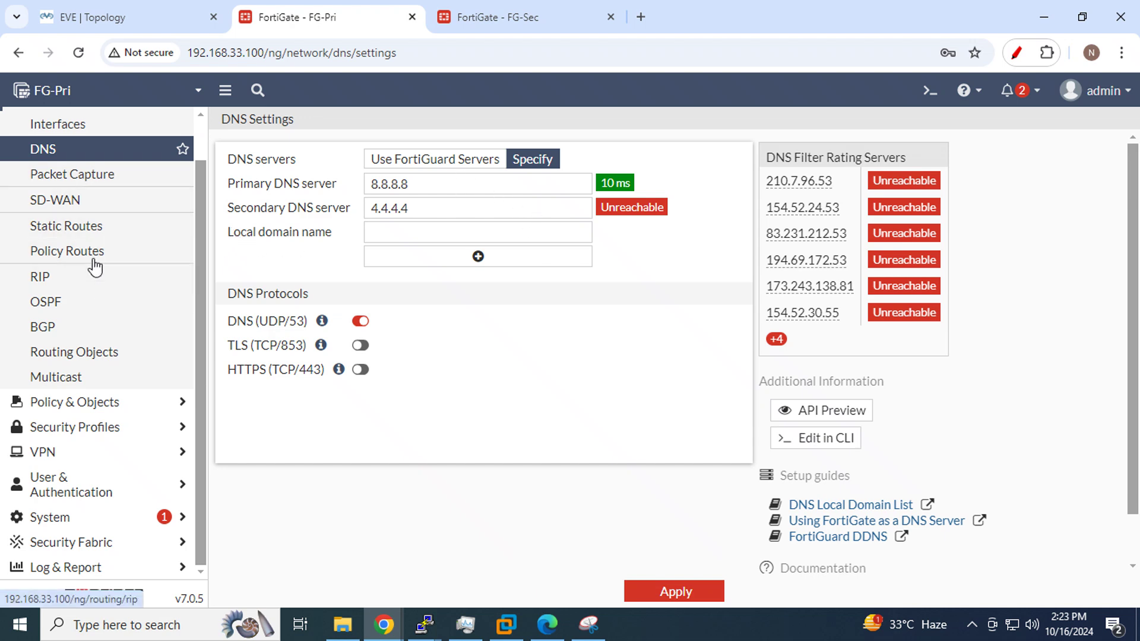
click(91, 228)
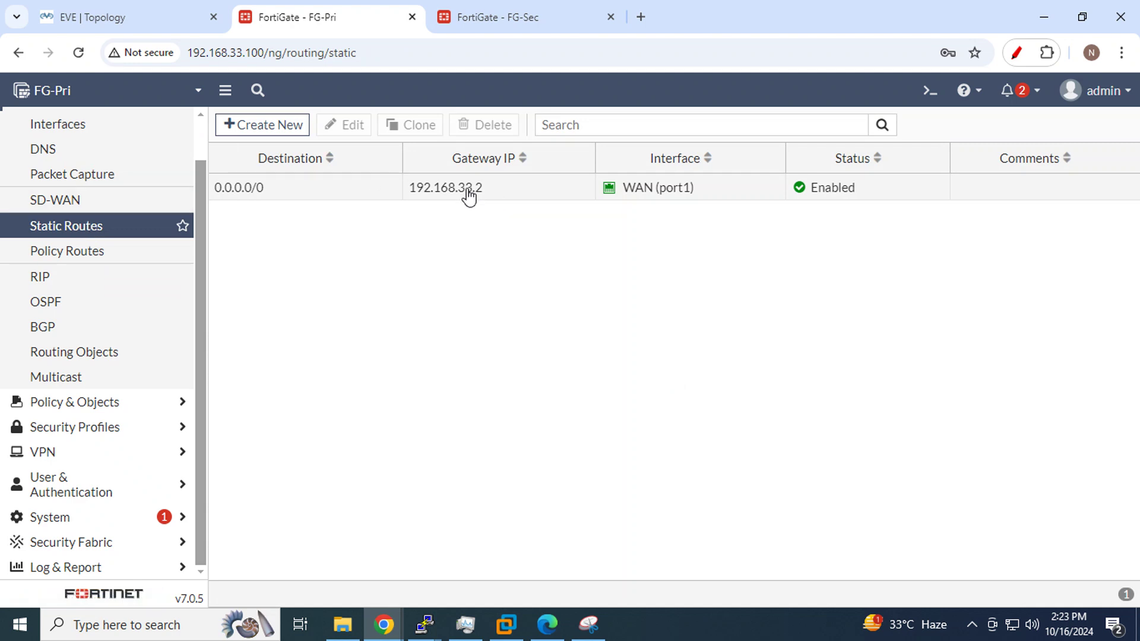
Check FG-Pri's firewall policies, confirming the 'Lan to Internet' ACCEPT policy from port2 to port1
click(58, 403)
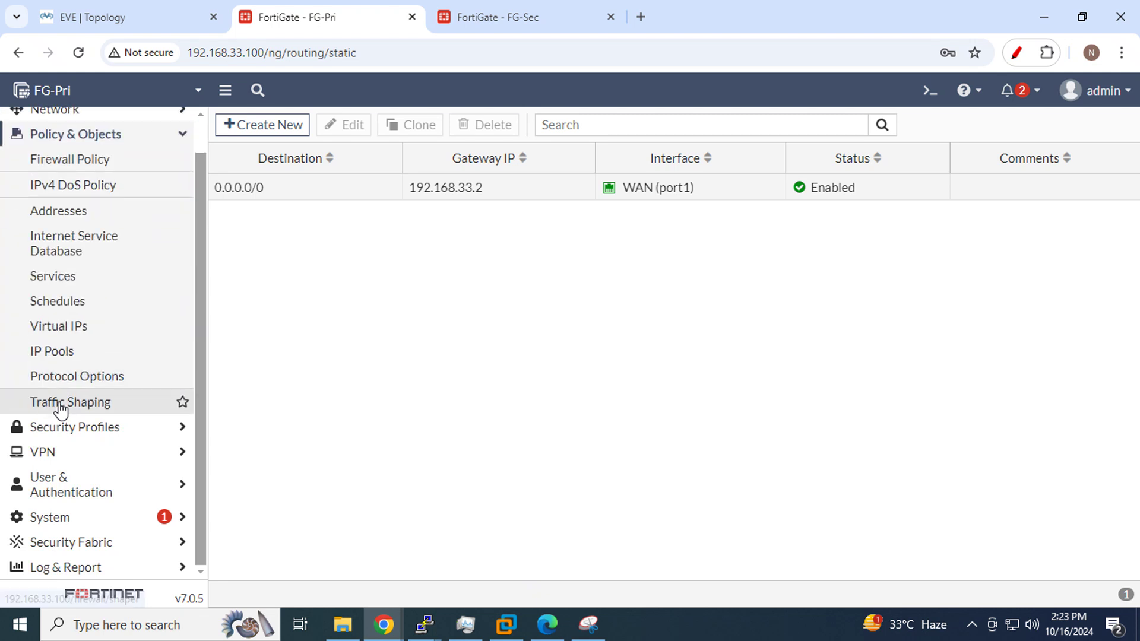
click(71, 166)
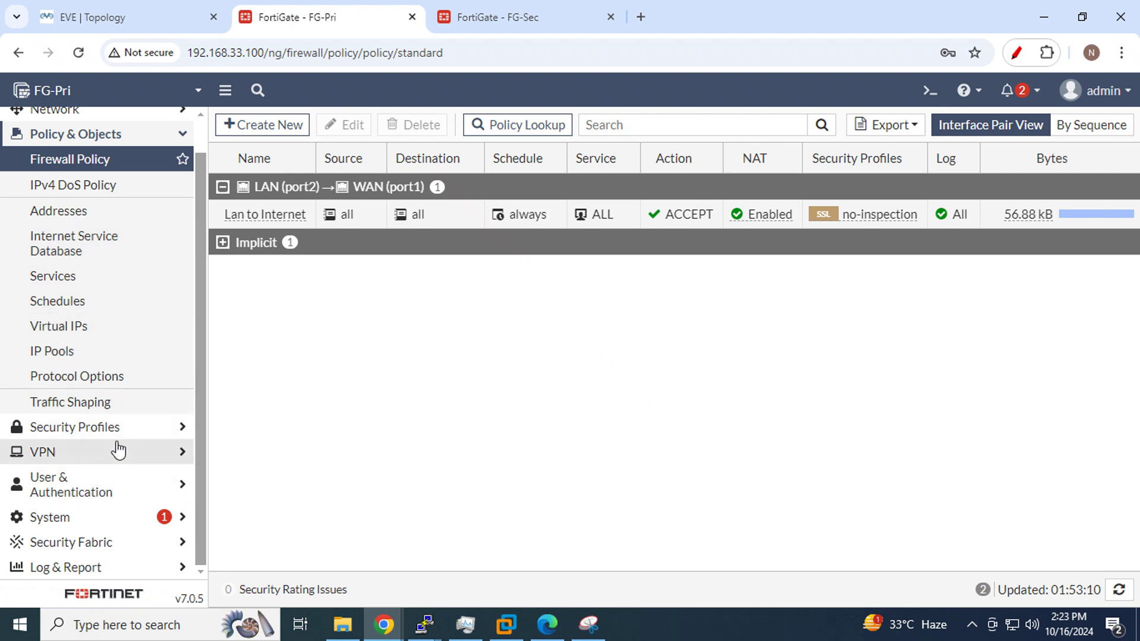
click(98, 518)
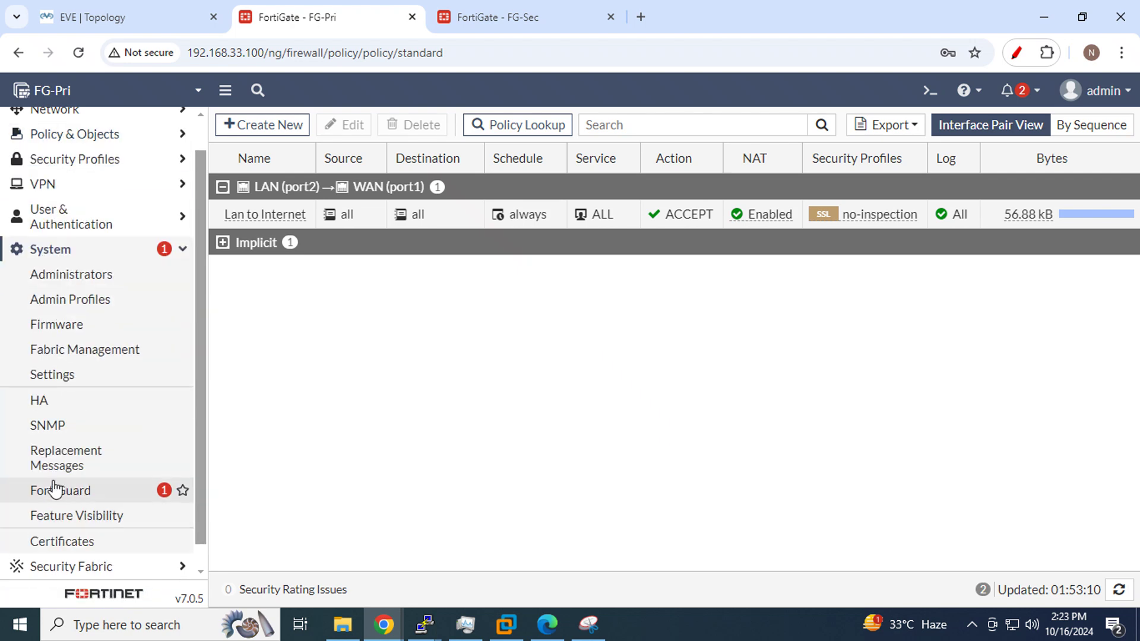
click(76, 401)
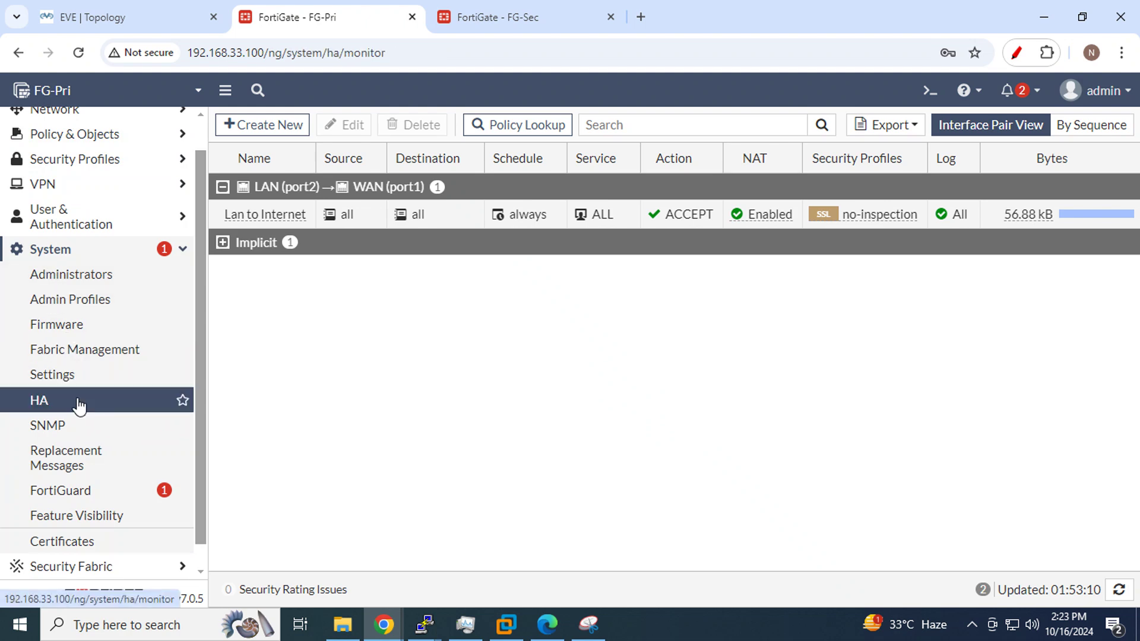
Set FG-Pri's HA mode to Active-Active, keeping device priority 100
click(487, 161)
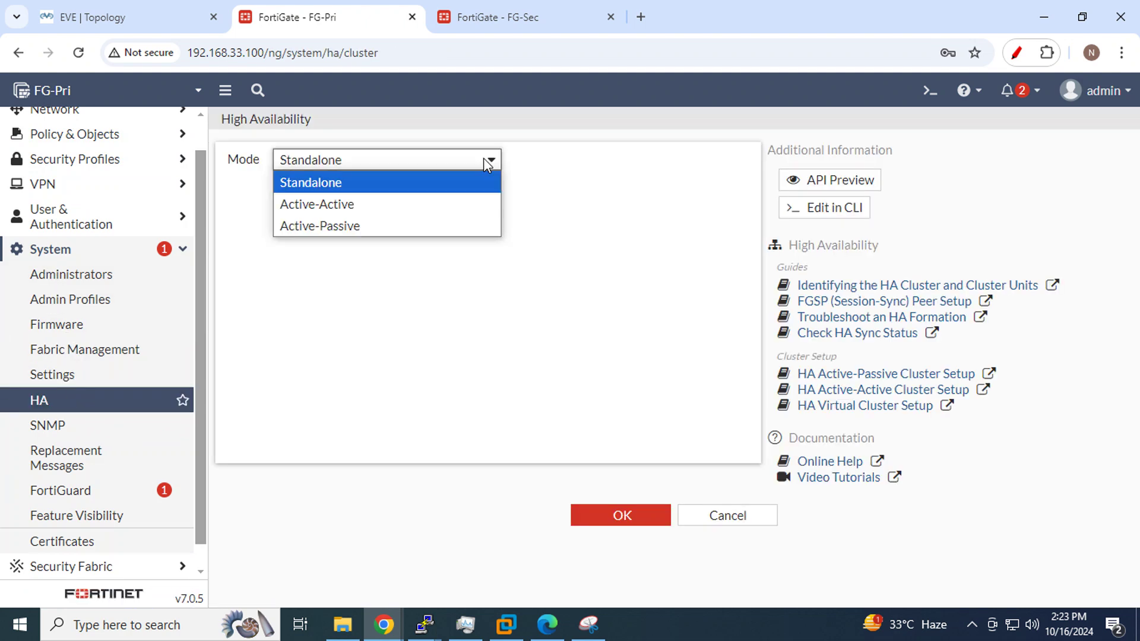
click(355, 205)
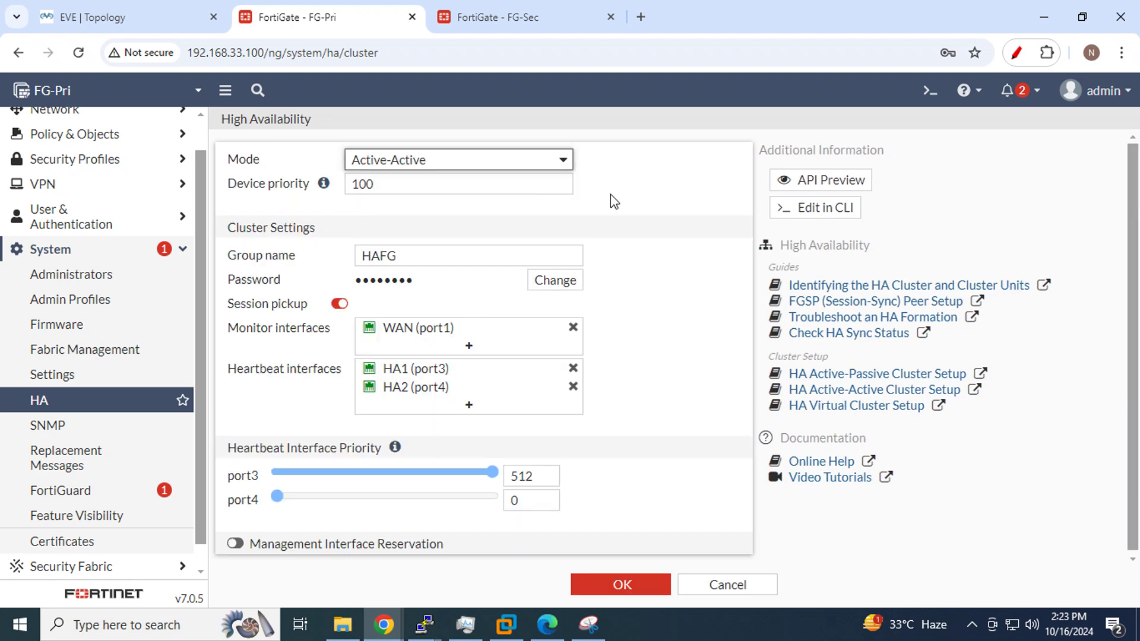
drag(415, 179, 319, 193)
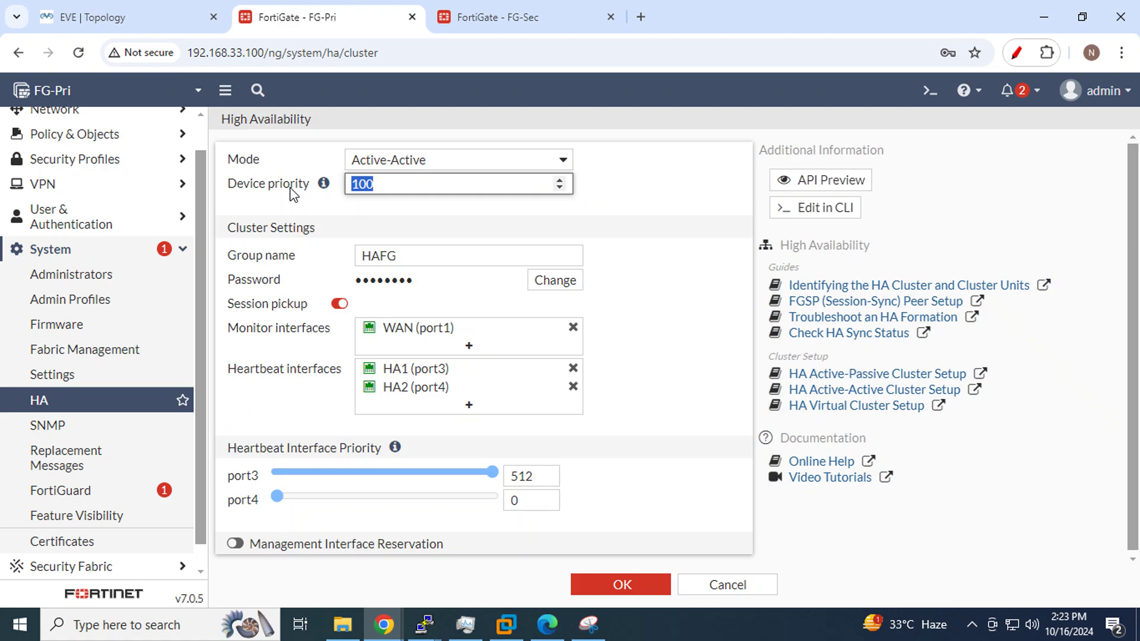
Consult the HA reference PDF on TCP session handling and load balancing
click(548, 625)
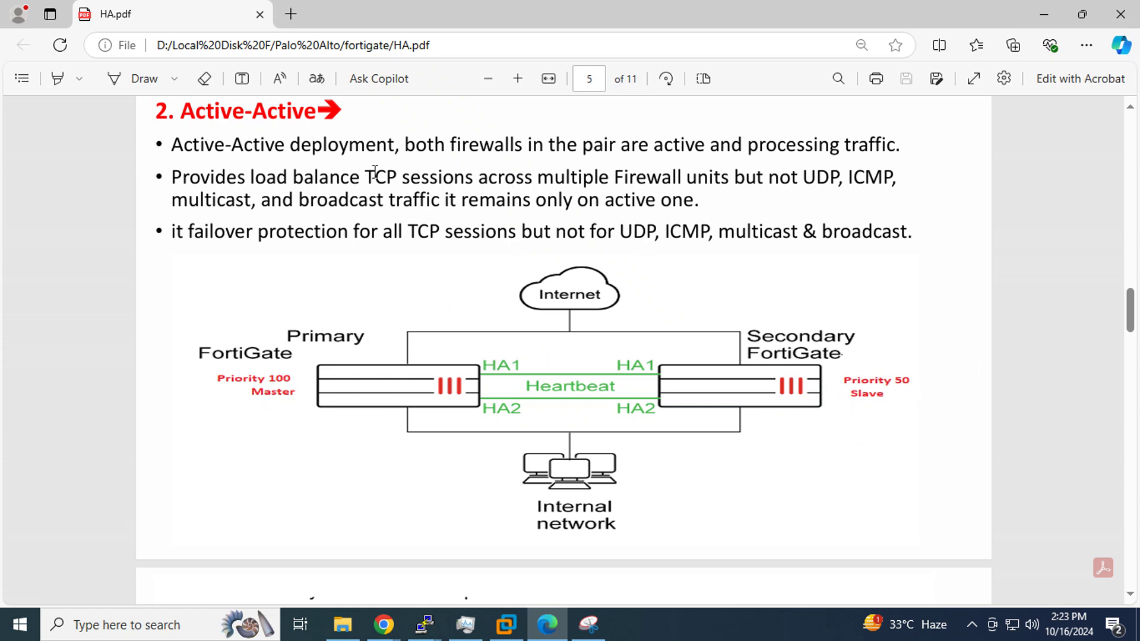
drag(369, 177, 529, 183)
drag(247, 177, 356, 173)
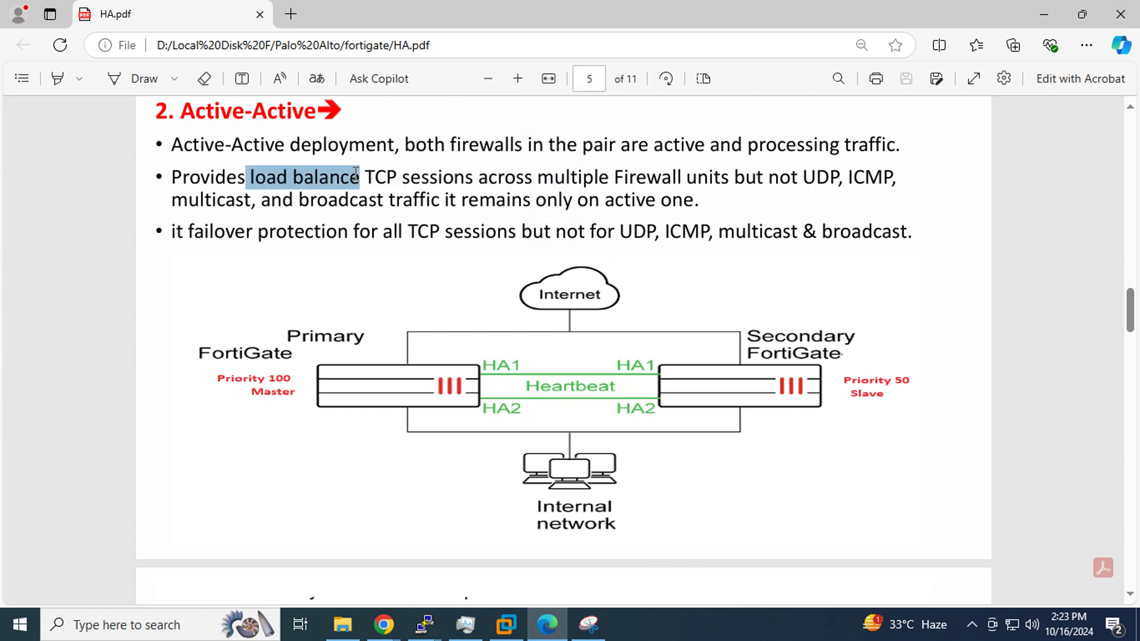
click(1044, 13)
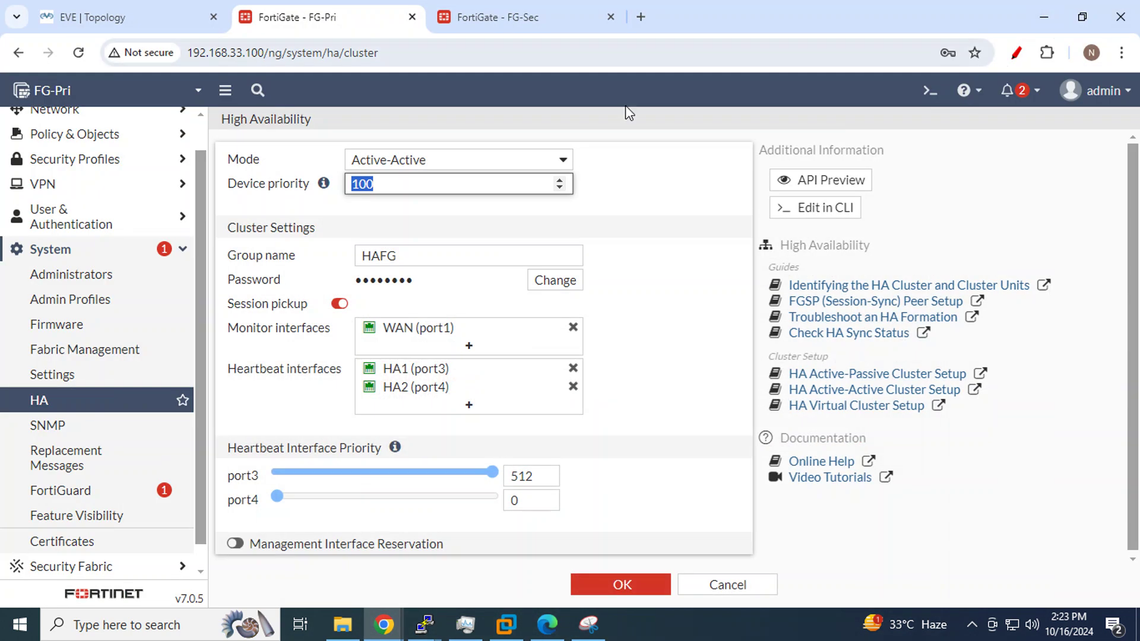
Replace FG-Pri's HA cluster password for group HAFG with a new one and reveal it to verify
drag(457, 259, 313, 260)
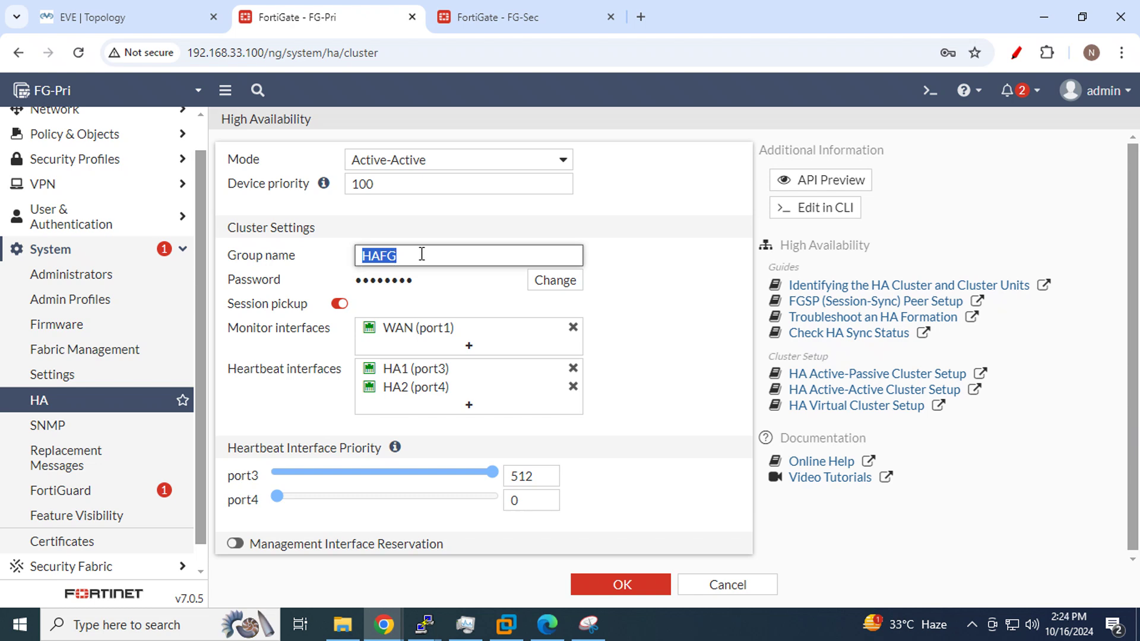
click(553, 281)
click(404, 279)
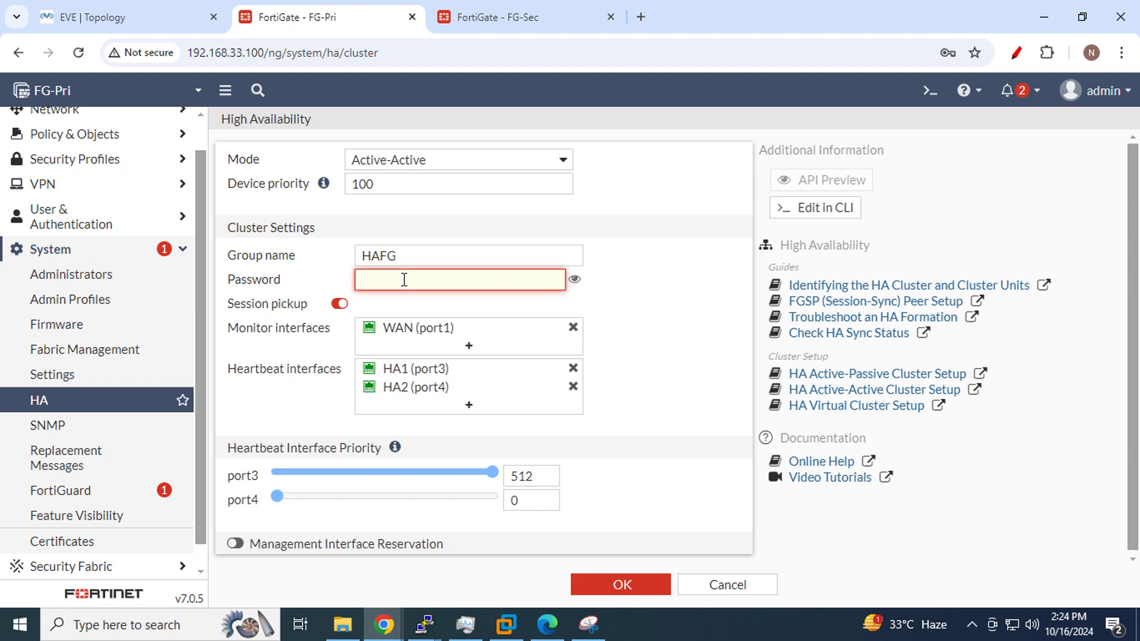
text(f)
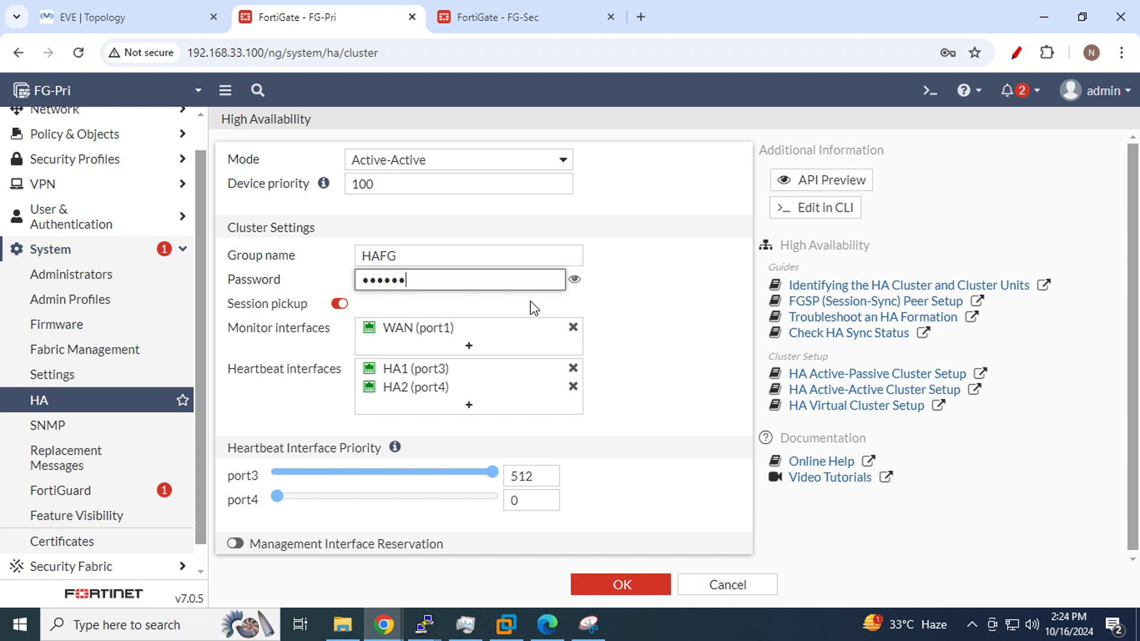
click(575, 279)
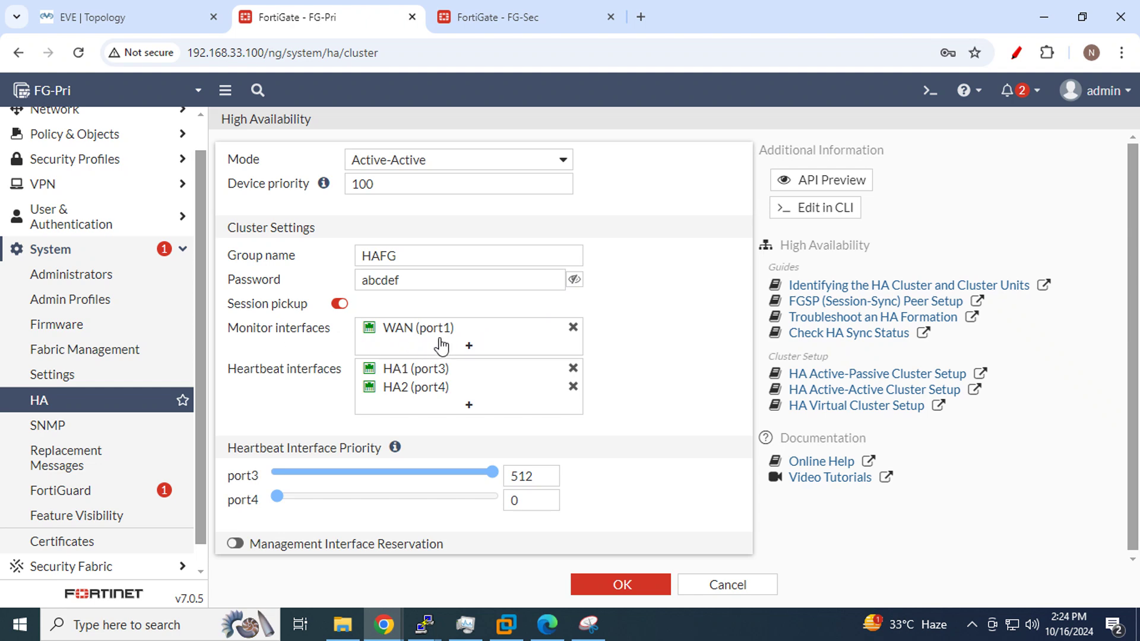
click(85, 18)
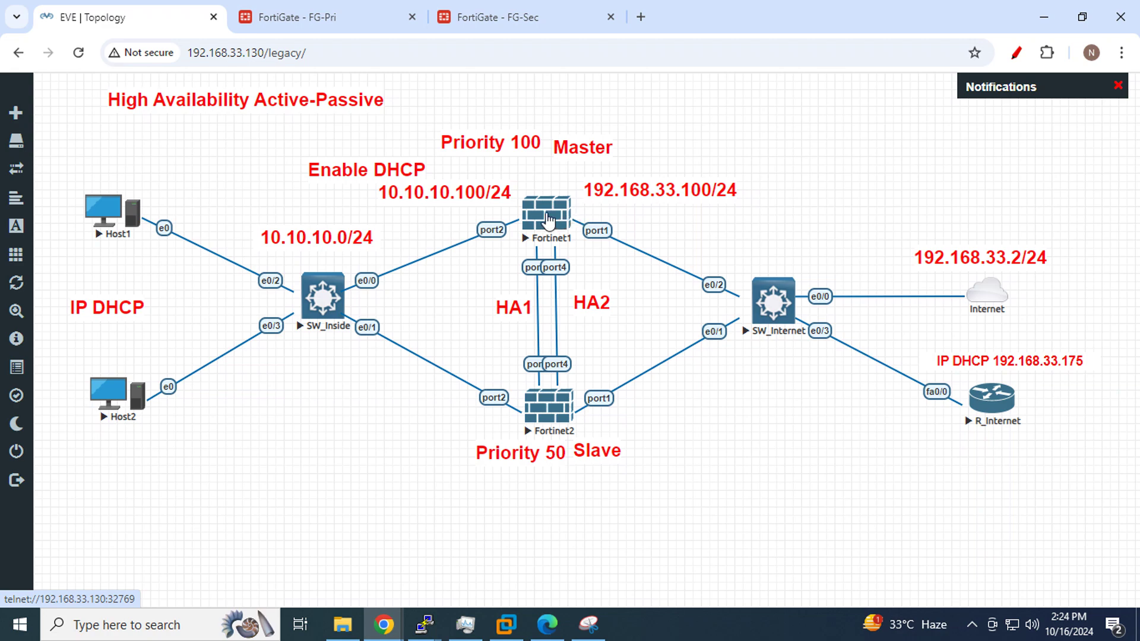
Compare FG-Pri's HA settings with the topology, reviewing the monitored WAN (port1) and HA1/HA2 heartbeat interfaces
click(283, 19)
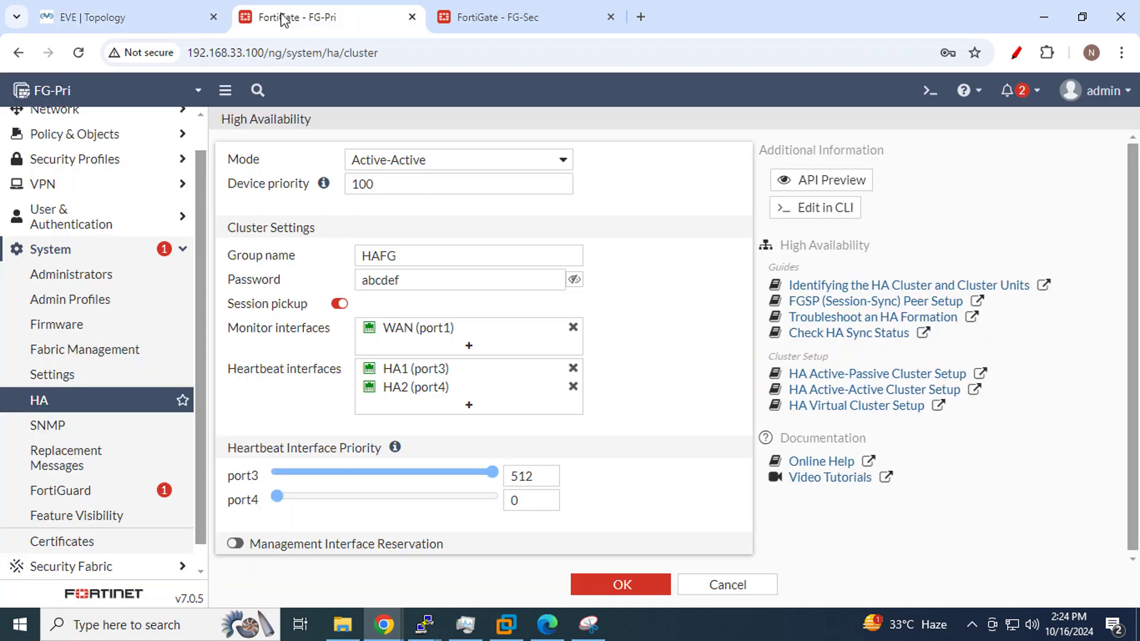
mouse_move(432, 328)
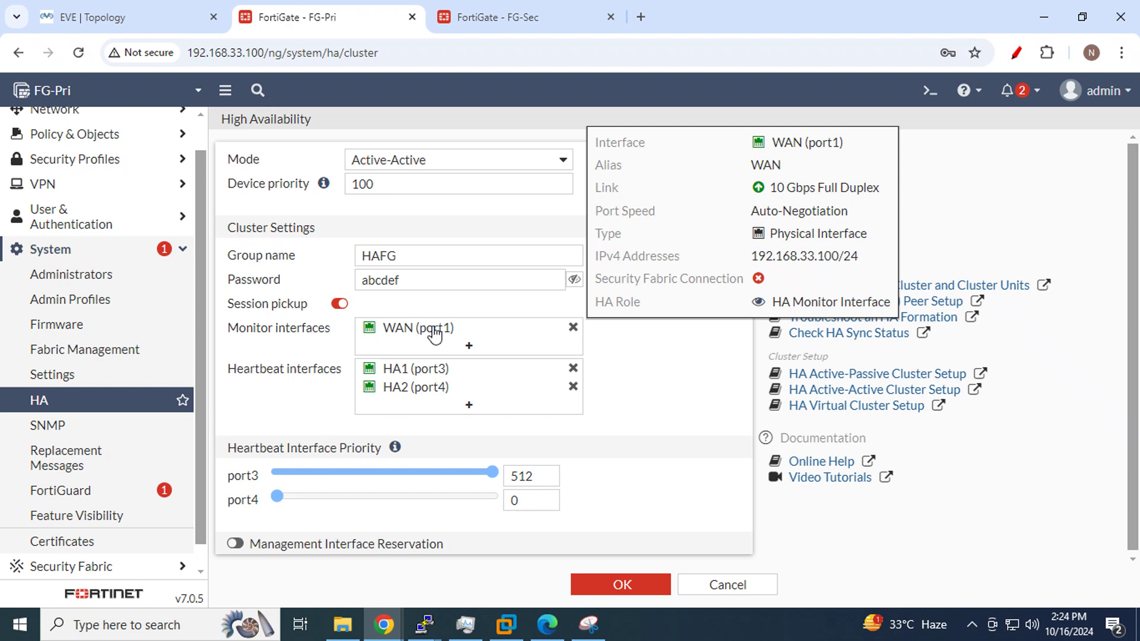
click(133, 13)
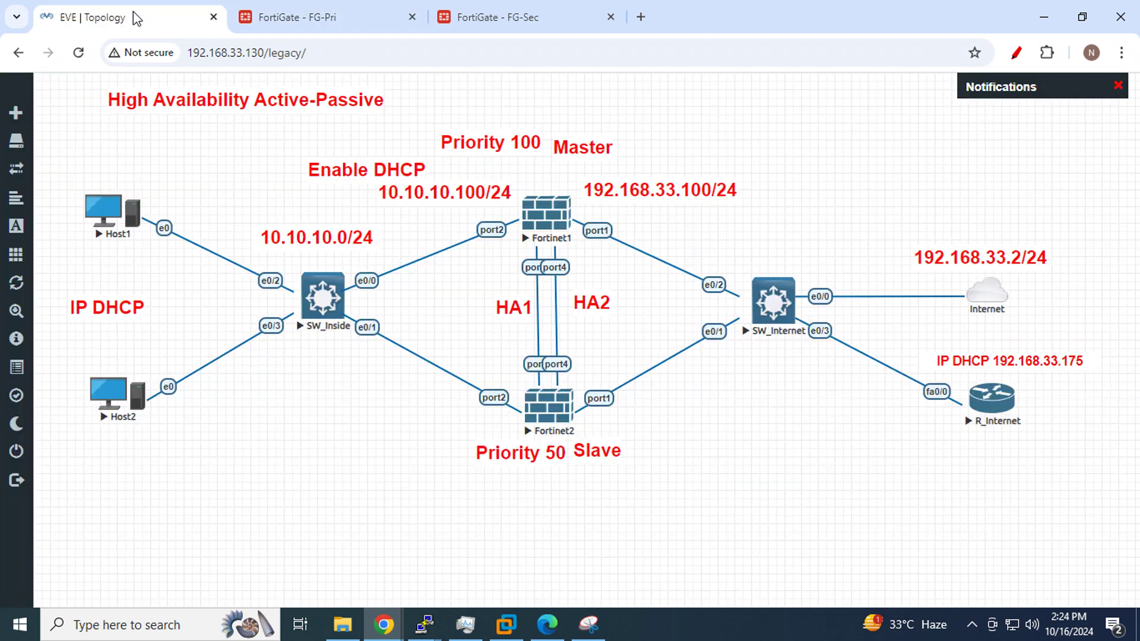
click(328, 18)
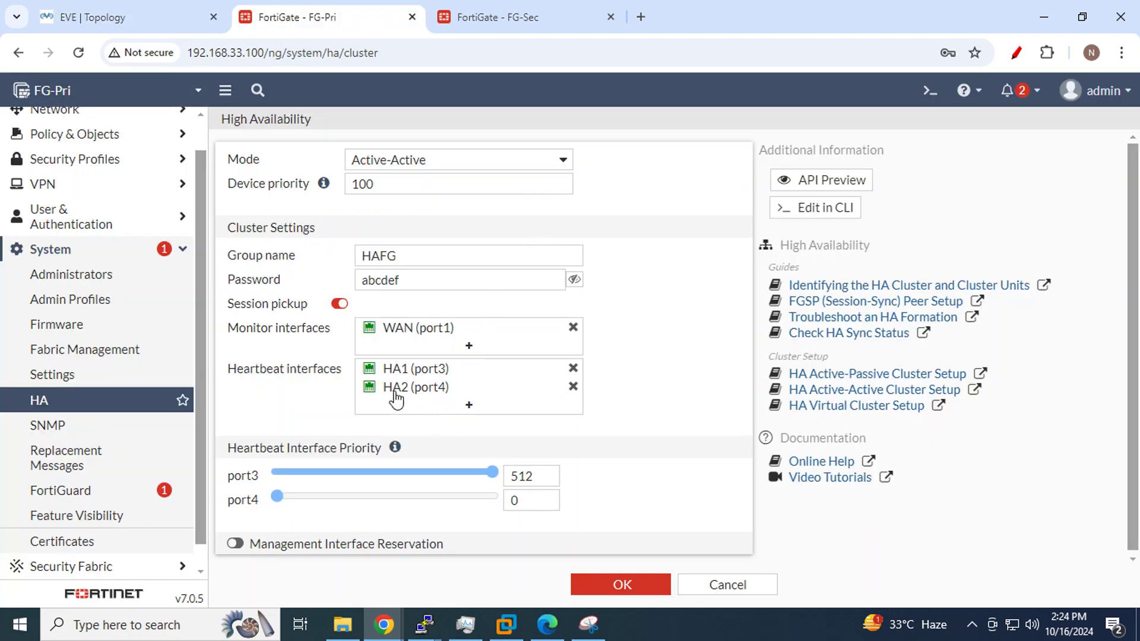
click(133, 10)
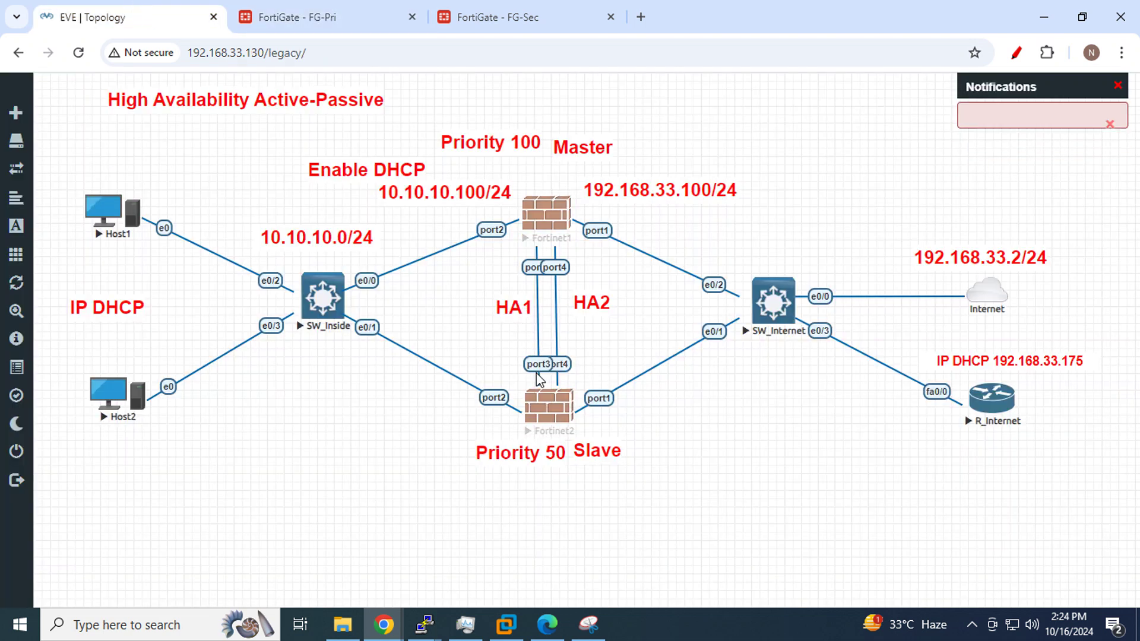
click(394, 8)
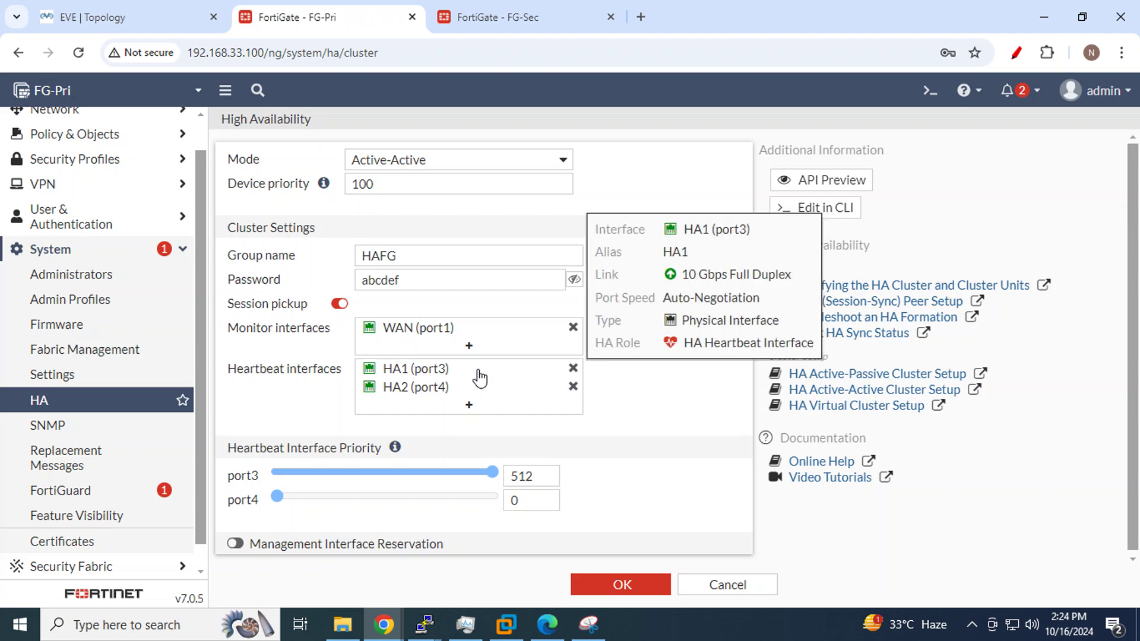
mouse_move(460, 391)
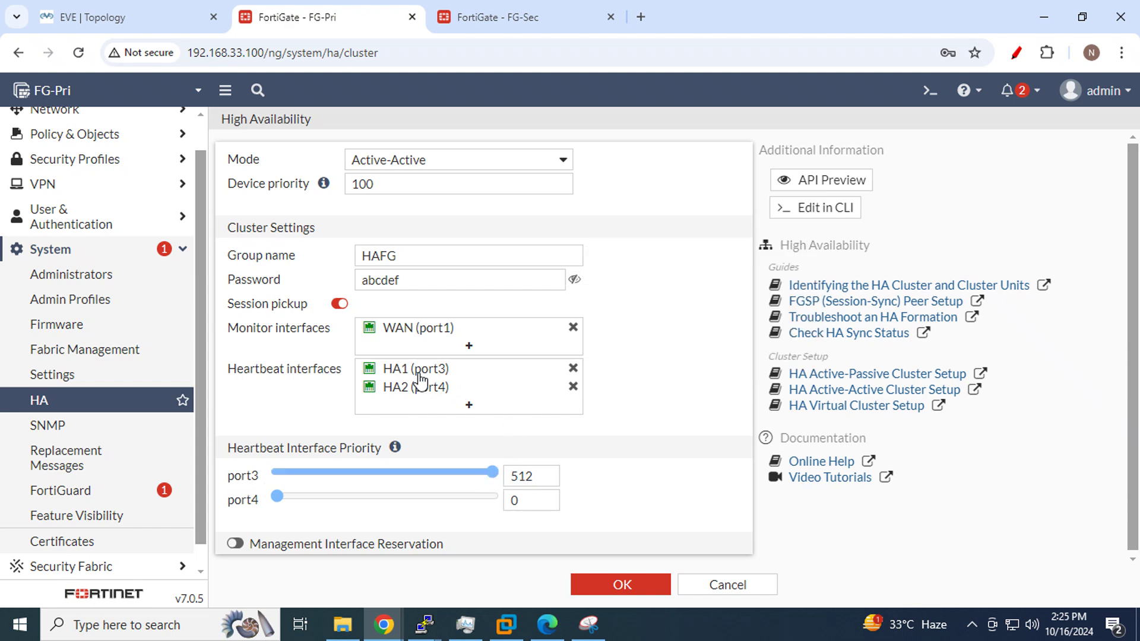
mouse_move(410, 374)
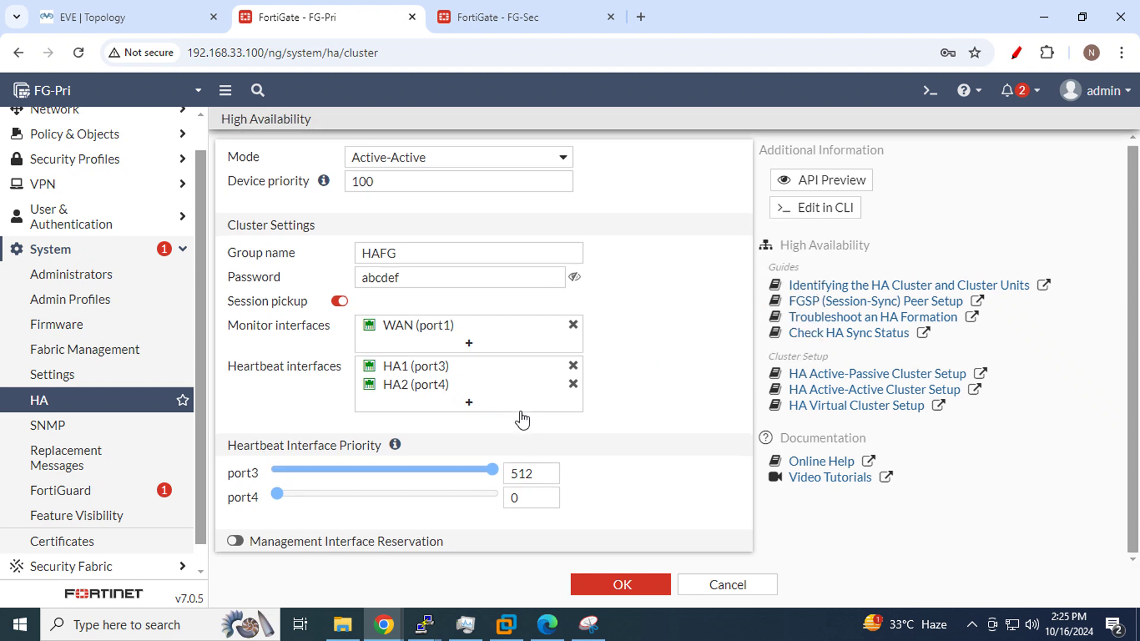
Toggle Management Interface Reservation on FG-Pri, leaving it turned off
click(235, 541)
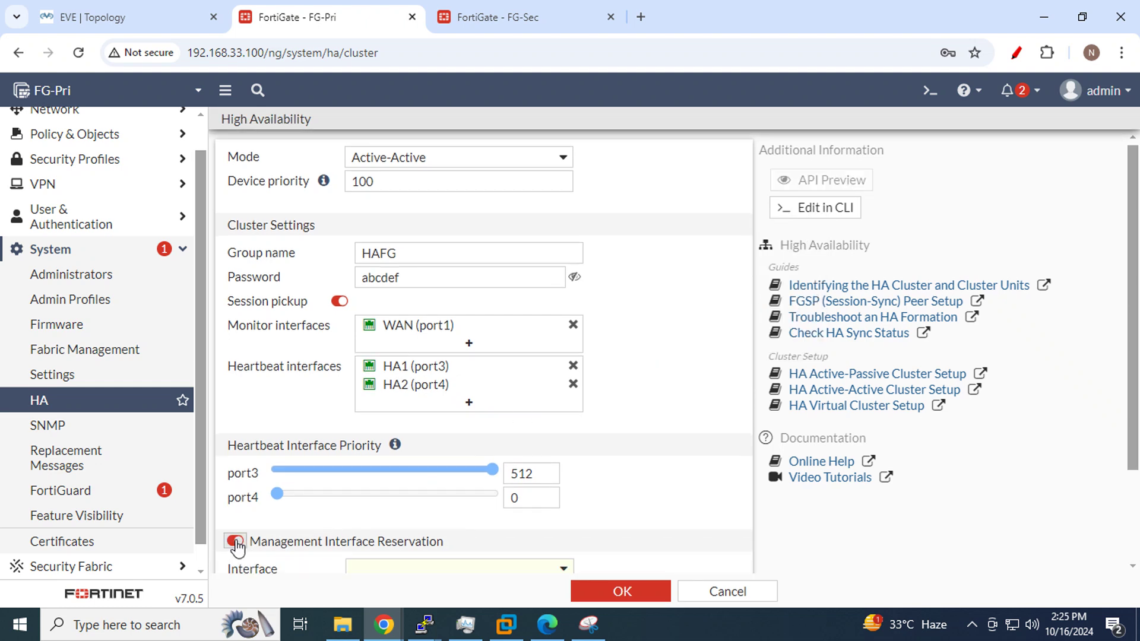
click(237, 543)
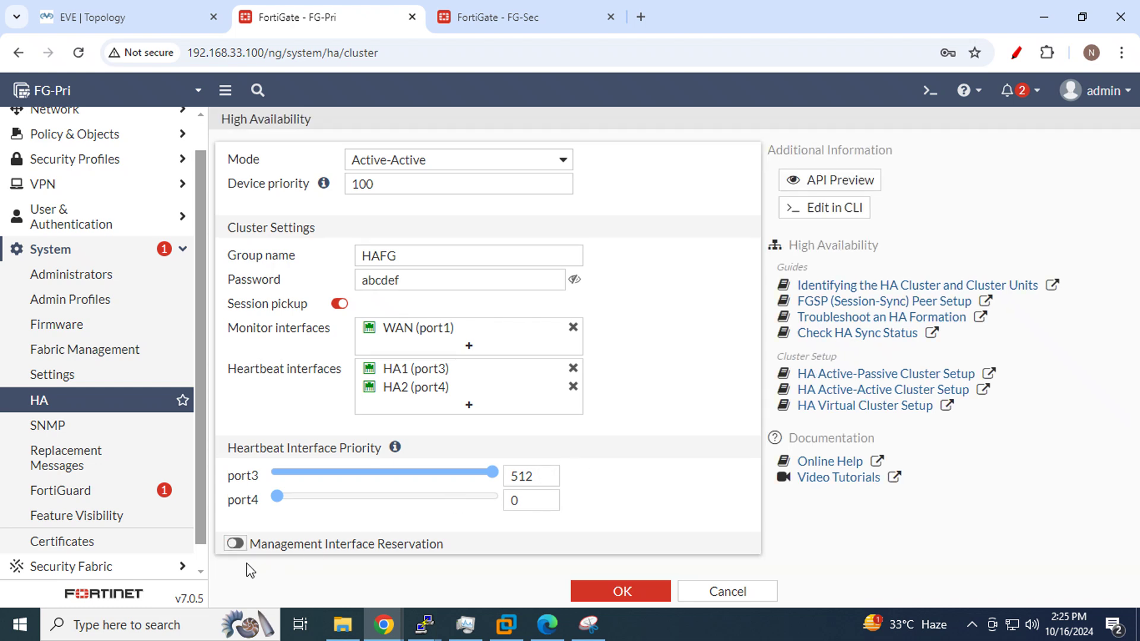
click(233, 543)
scroll(619, 403, down, 2)
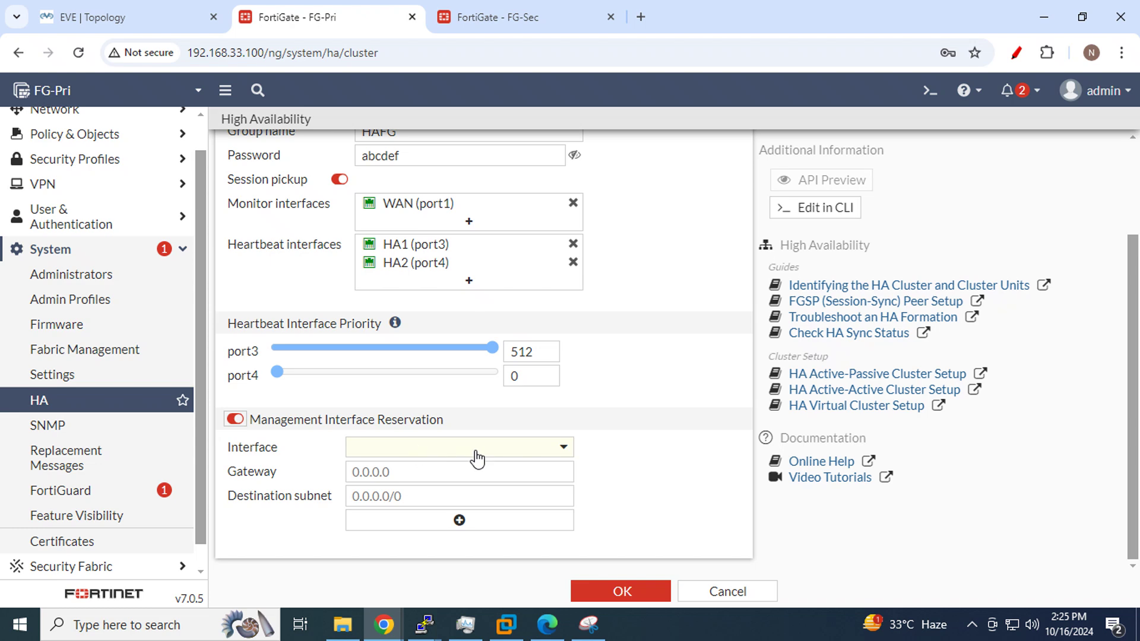
click(234, 420)
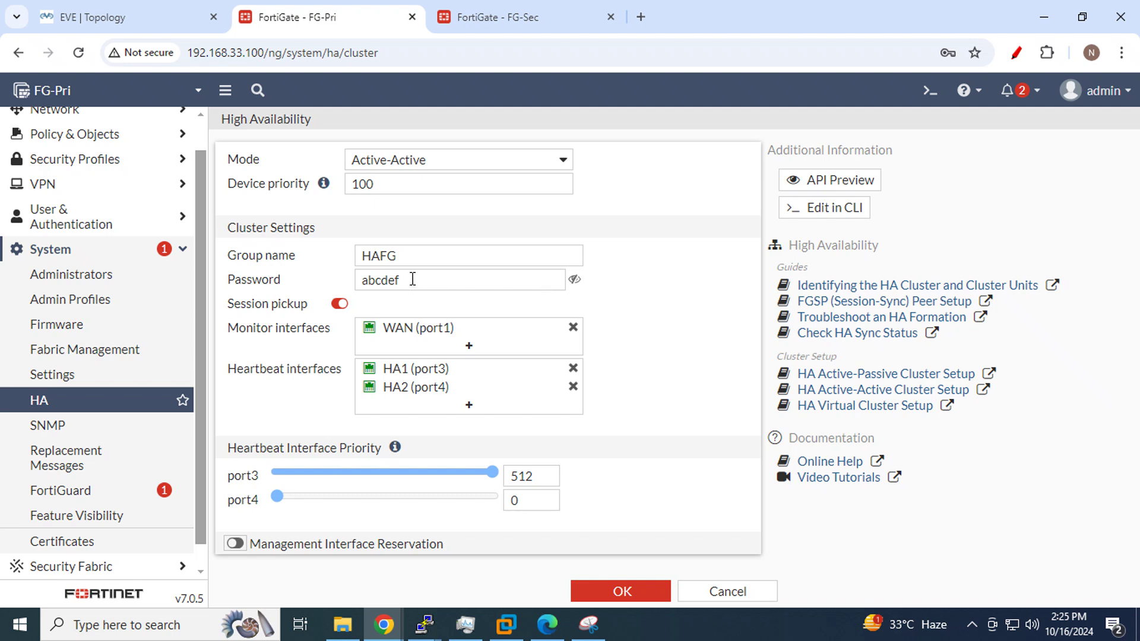
Recheck the cluster password and device priority 100, then save FG-Pri's Active-Active HA settings
drag(413, 279, 326, 285)
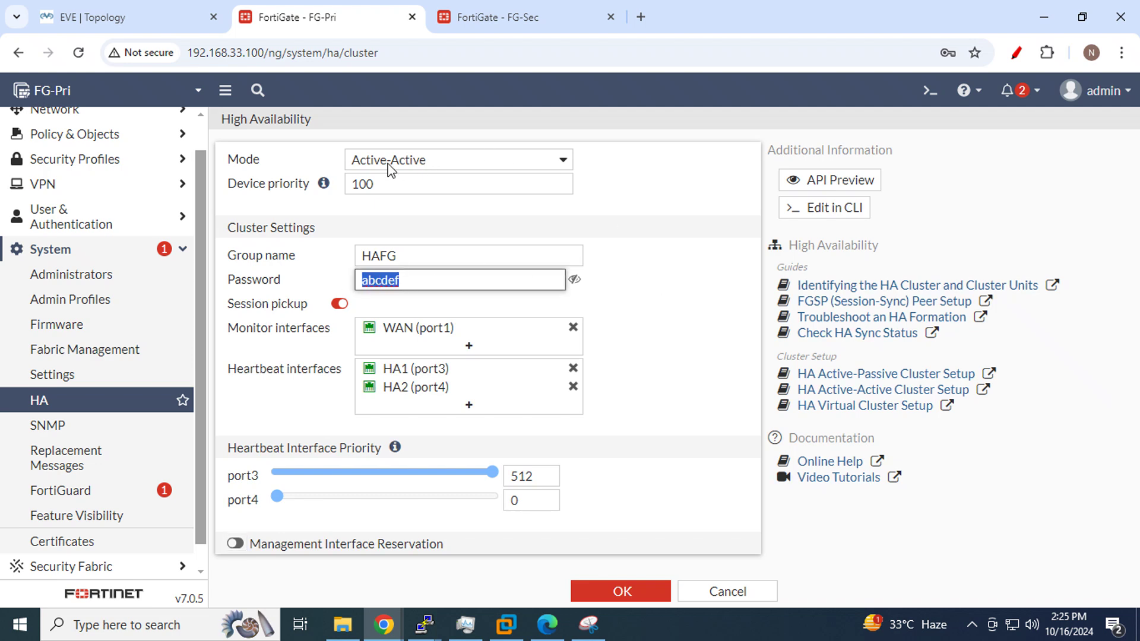
drag(392, 184, 284, 185)
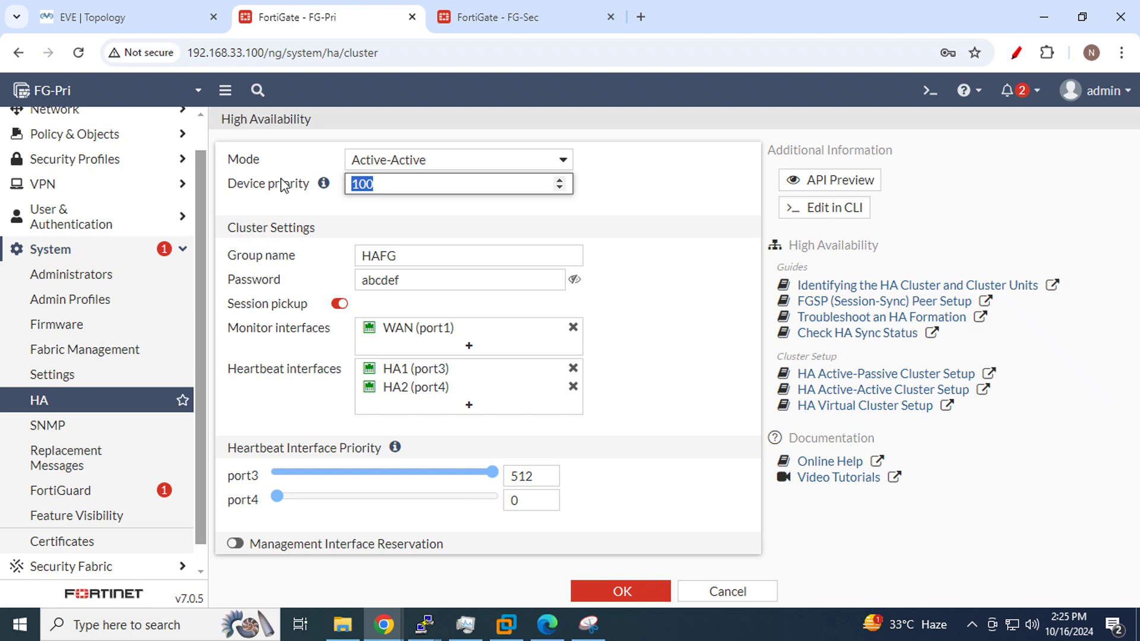
click(382, 181)
drag(382, 181, 340, 190)
click(89, 17)
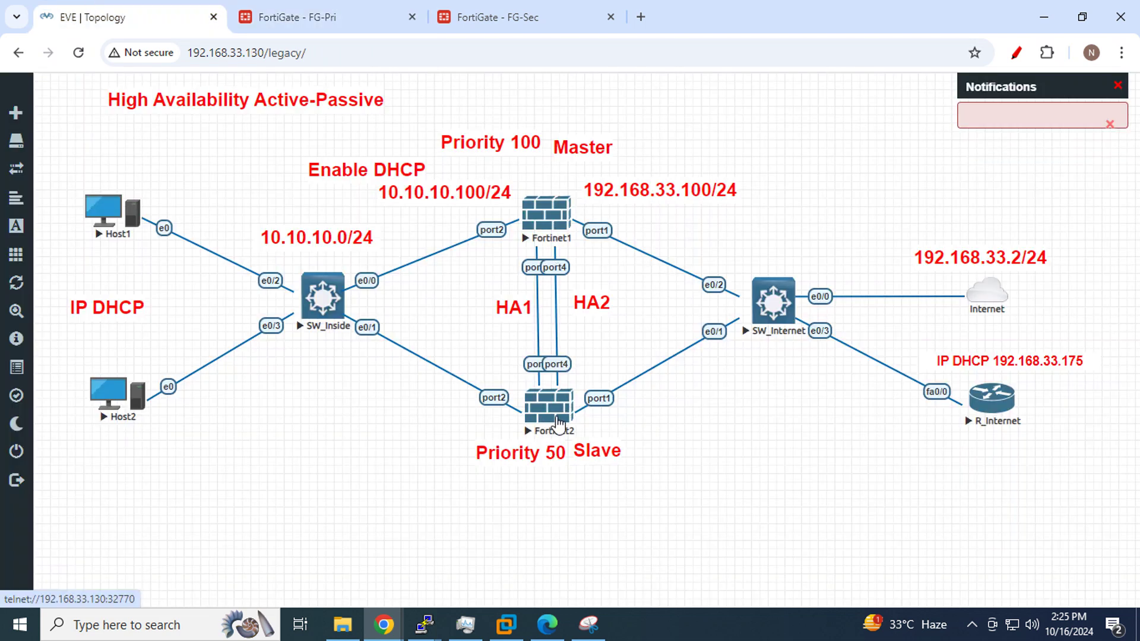
click(336, 15)
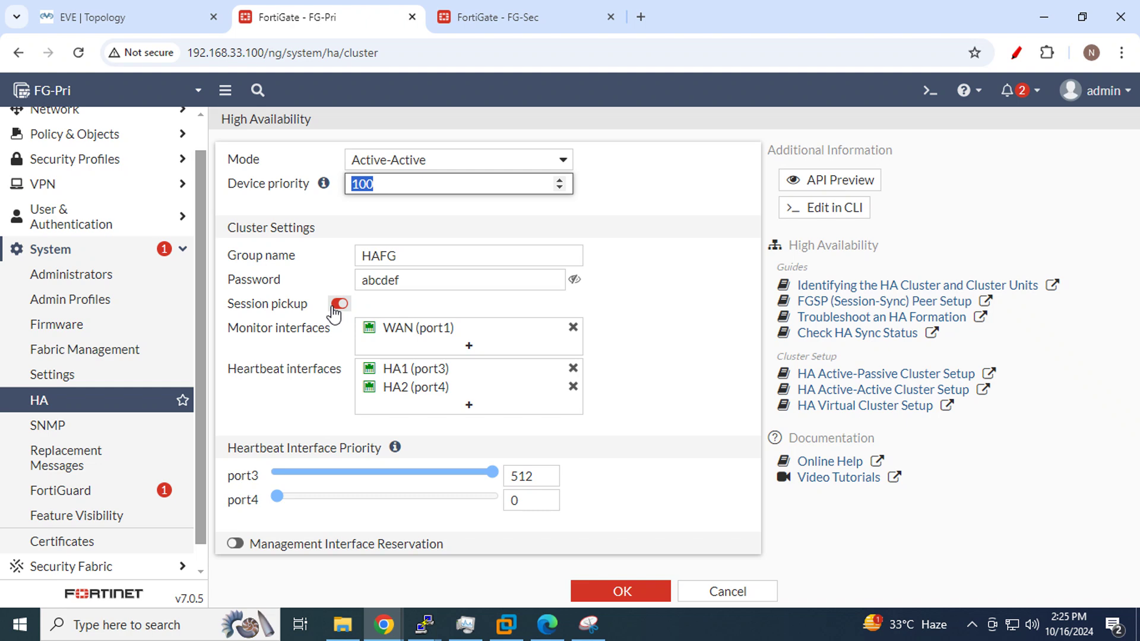
click(612, 593)
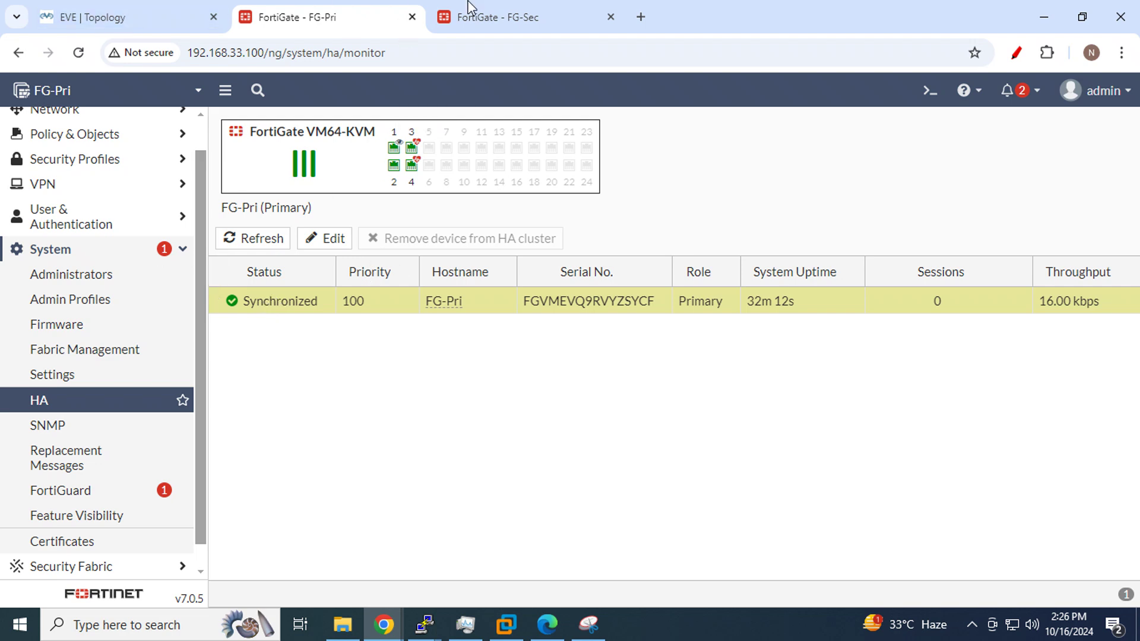
Set FG-Sec's HA mode to Active-Active, keeping priority 50 and group name HAFG
click(499, 17)
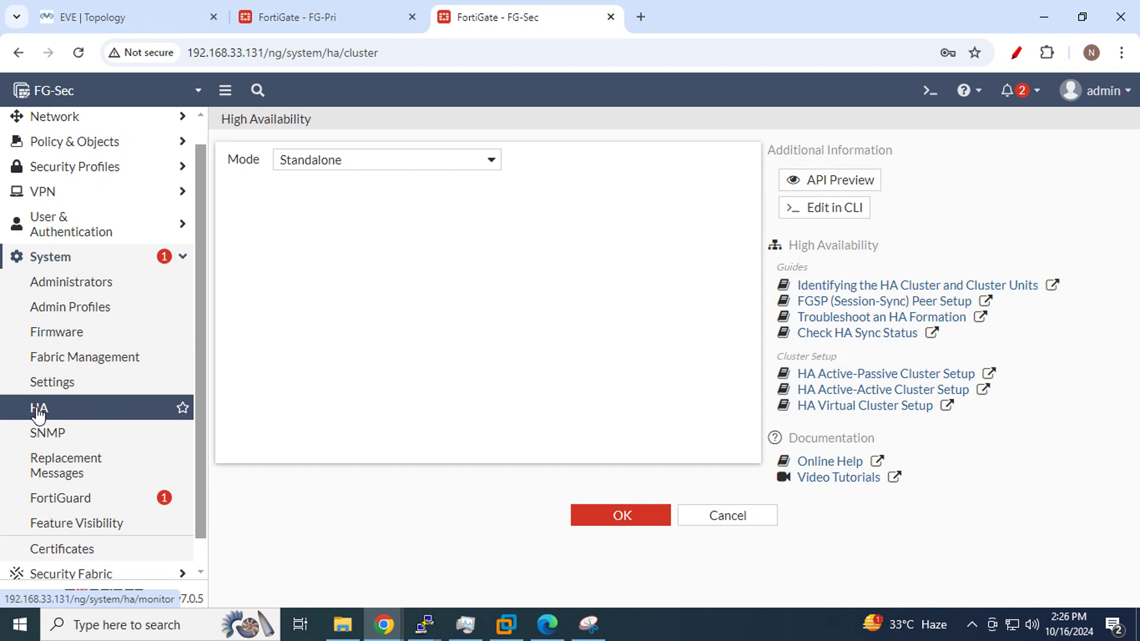
click(484, 164)
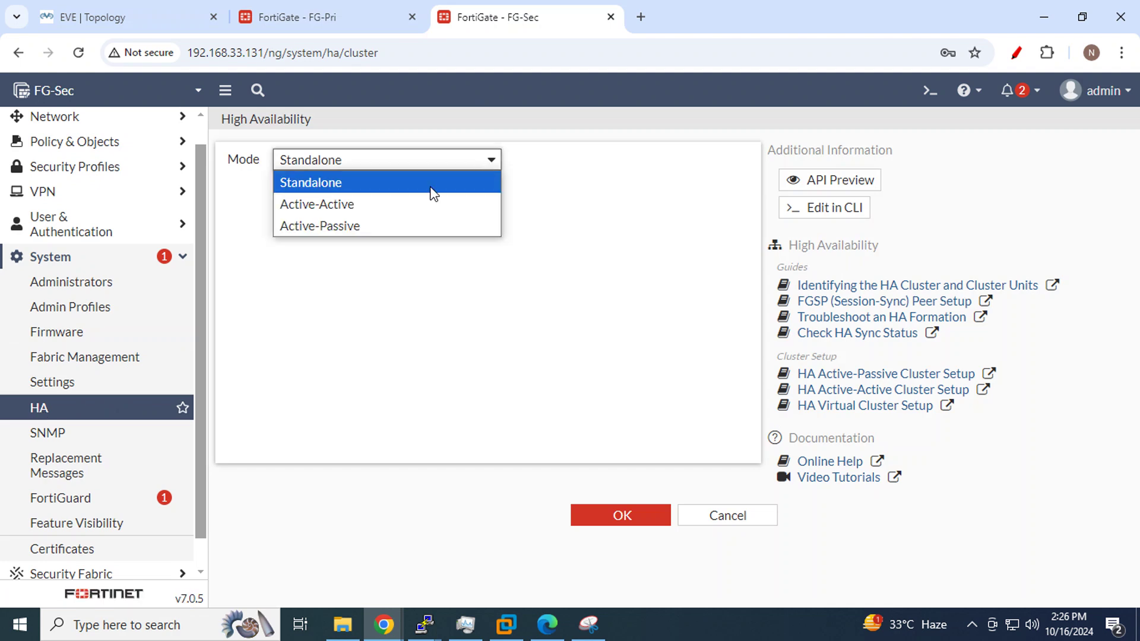
click(399, 203)
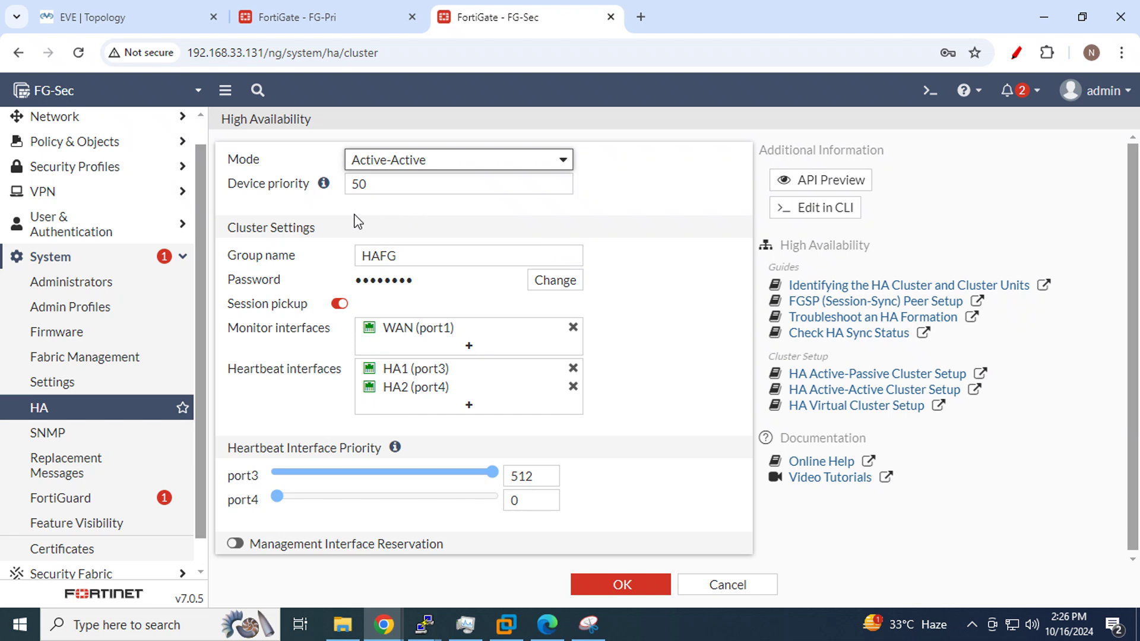
double_click(470, 188)
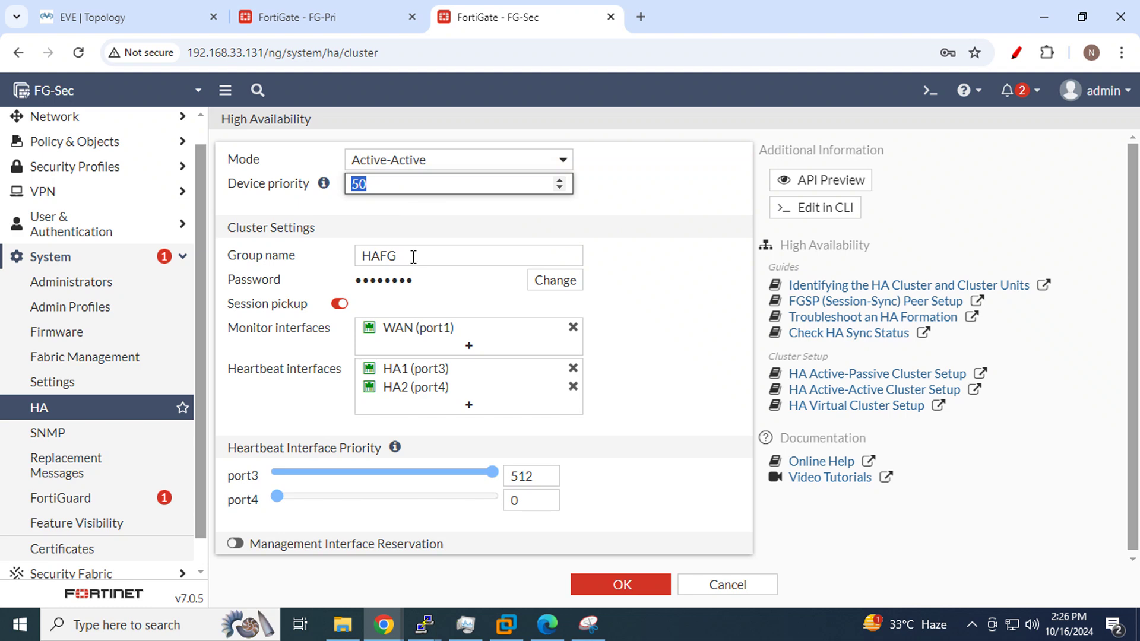
drag(412, 255, 295, 249)
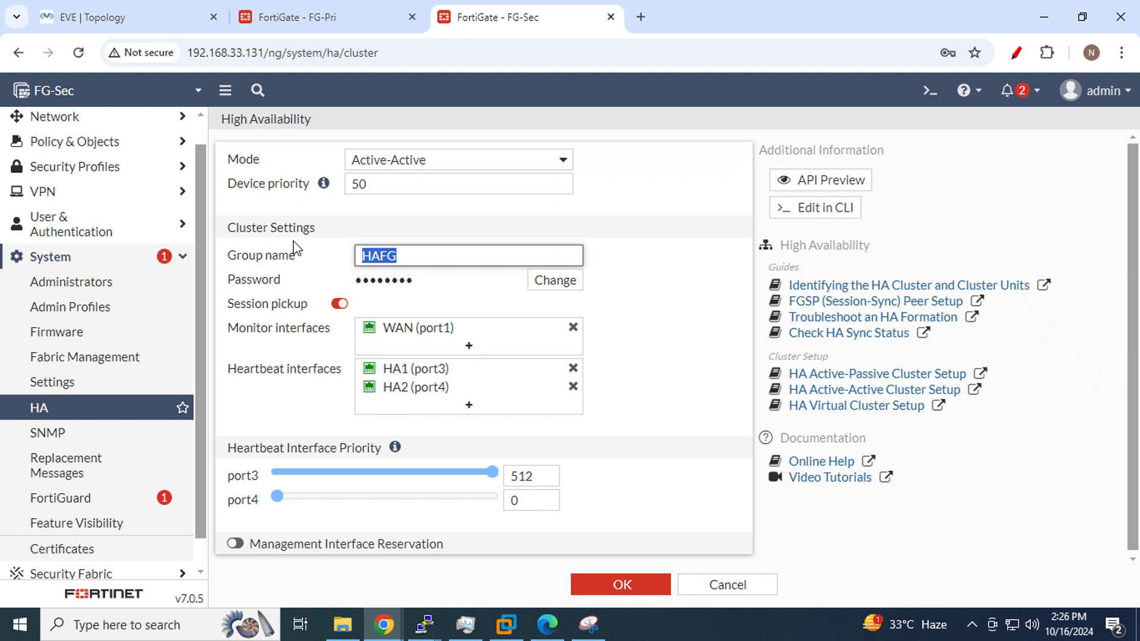
Enter a new cluster password on FG-Sec, reveal it to verify, and save the HA settings
click(572, 288)
click(467, 284)
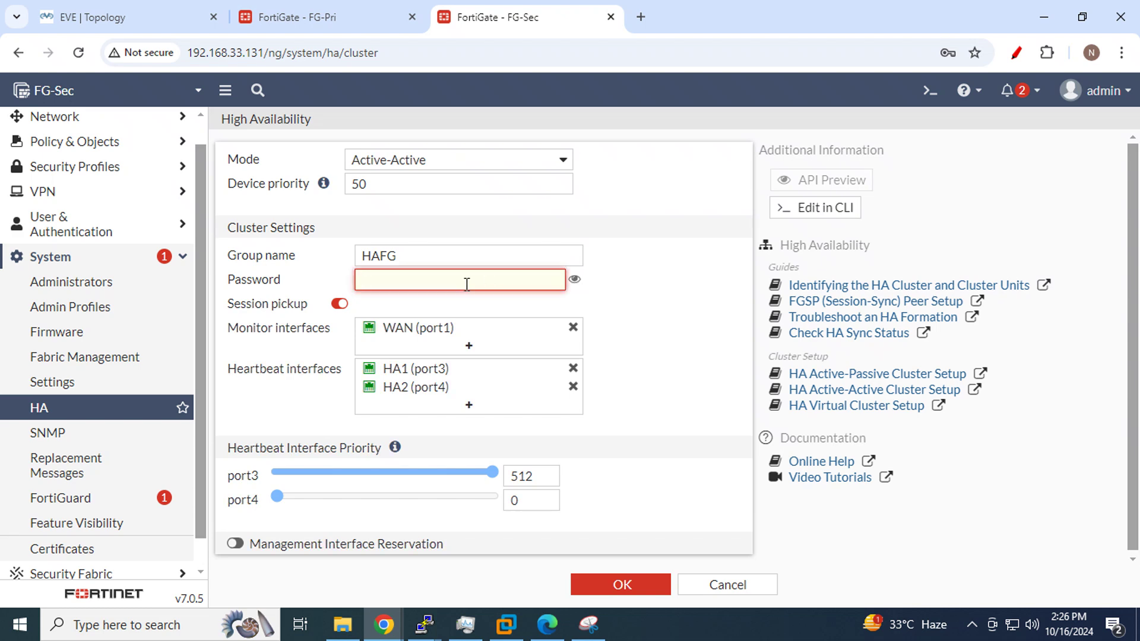
text(•)
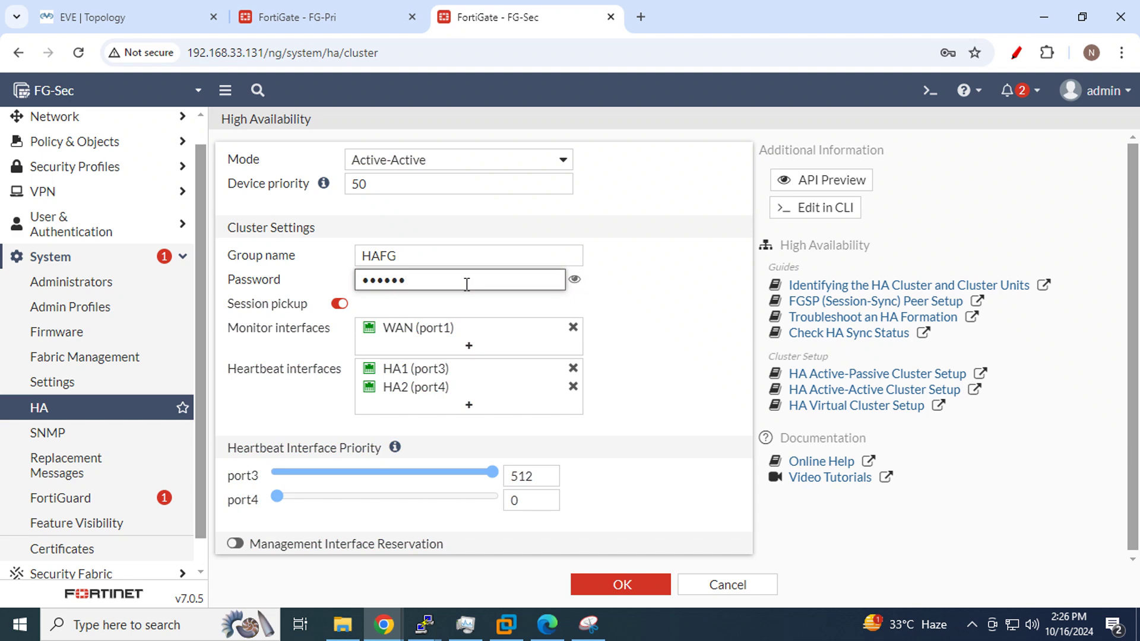
text(bcdef)
click(574, 280)
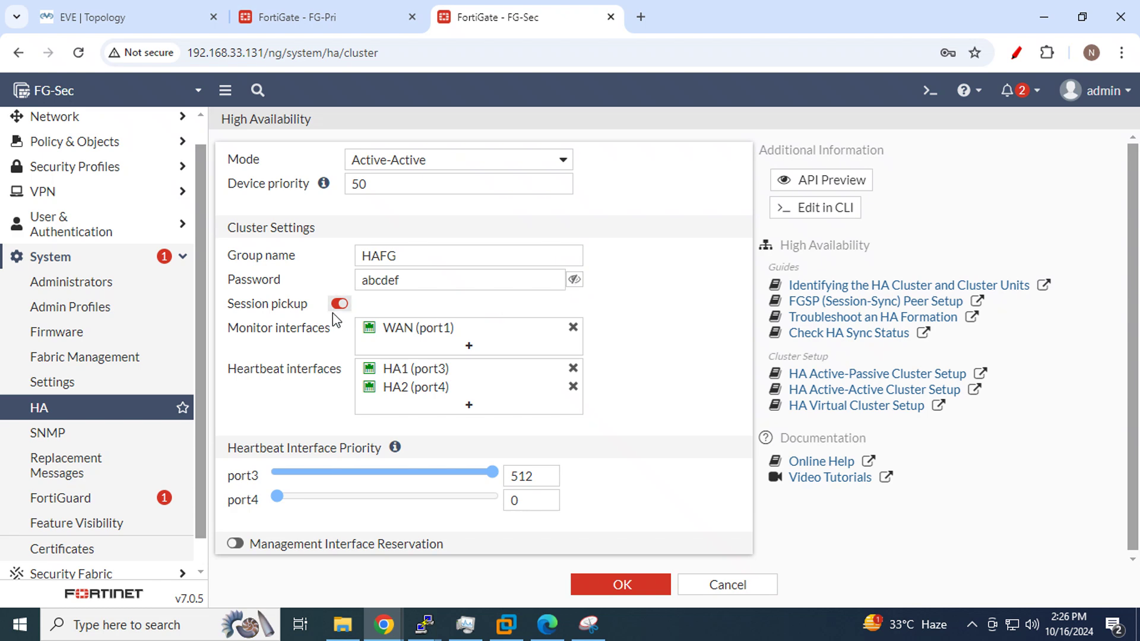
mouse_move(428, 336)
mouse_move(419, 386)
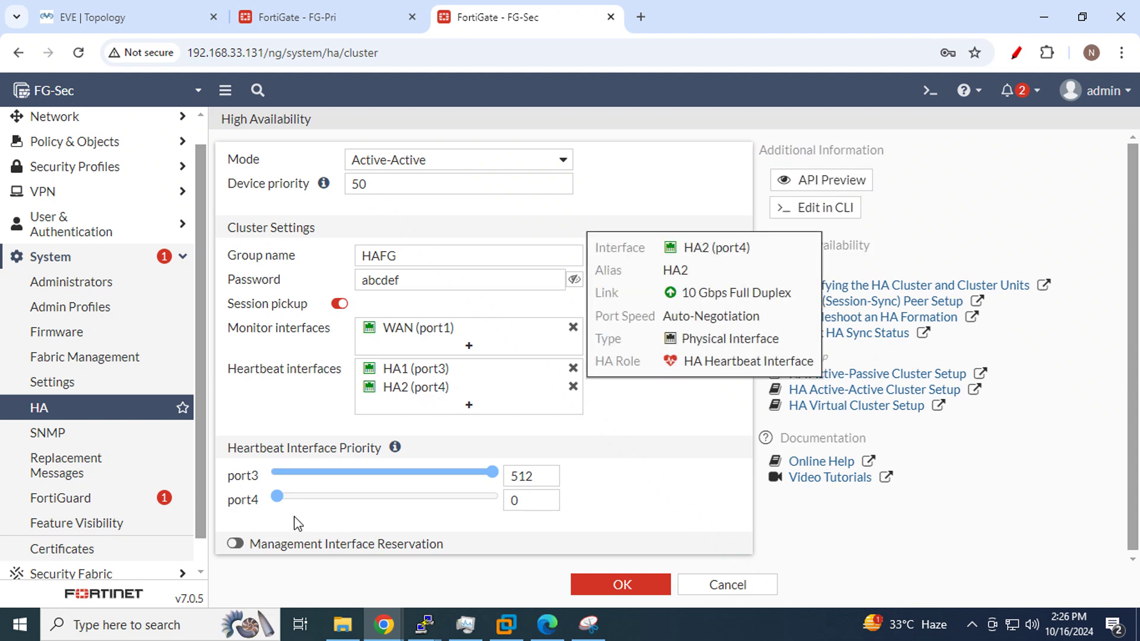
click(615, 587)
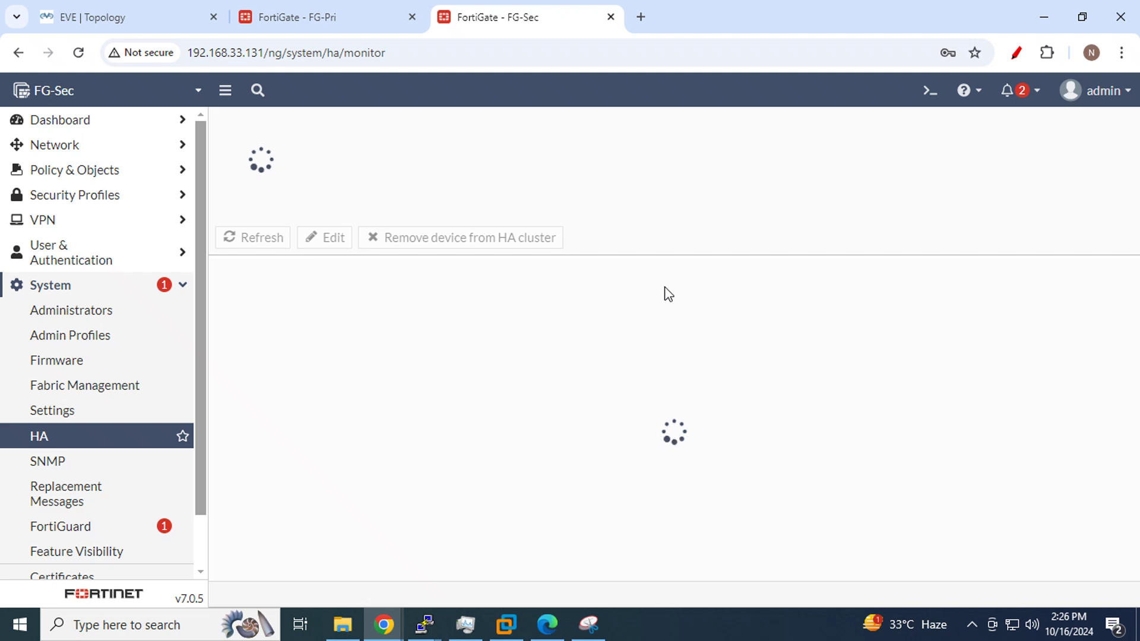
Circle Fortinet1 and Fortinet2 in blue on the topology capture, then return to FG-Pri's HA monitor
click(87, 8)
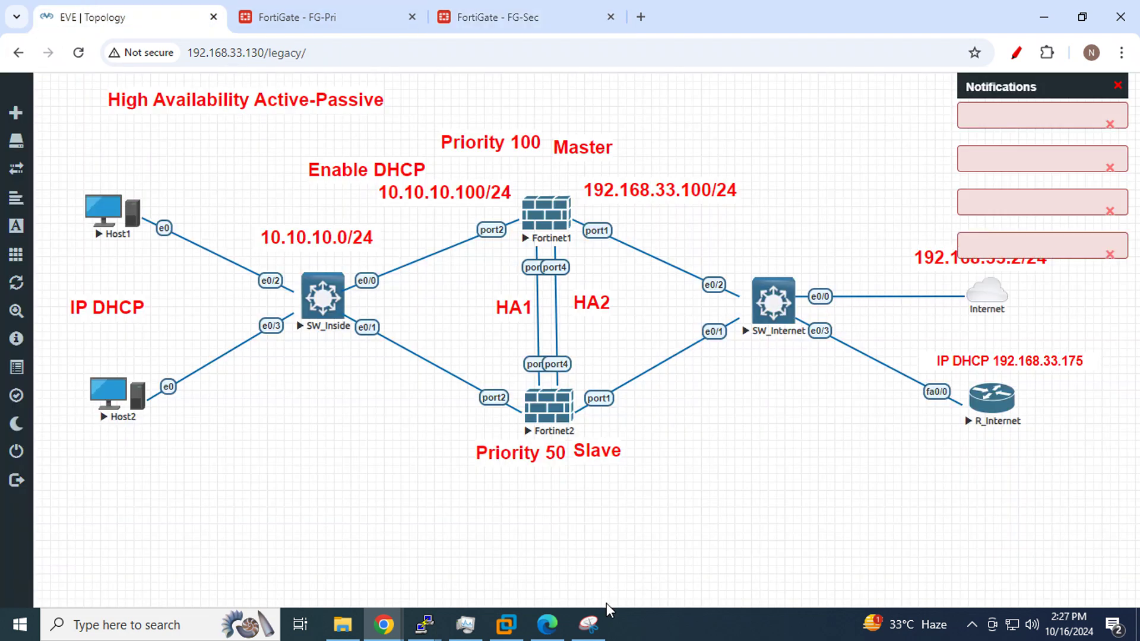
click(590, 624)
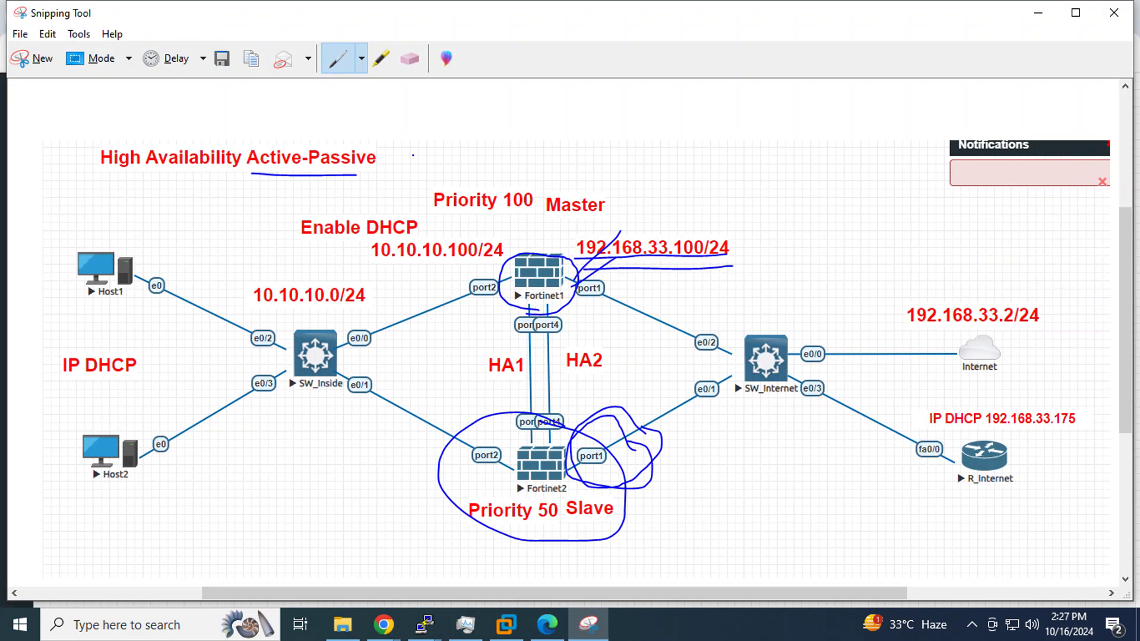
mouse_move(516, 331)
mouse_down()
mouse_move(601, 297)
mouse_move(443, 264)
mouse_move(551, 333)
mouse_move(593, 324)
mouse_up()
mouse_move(584, 374)
mouse_down()
mouse_move(417, 442)
mouse_move(670, 475)
mouse_move(594, 380)
mouse_up()
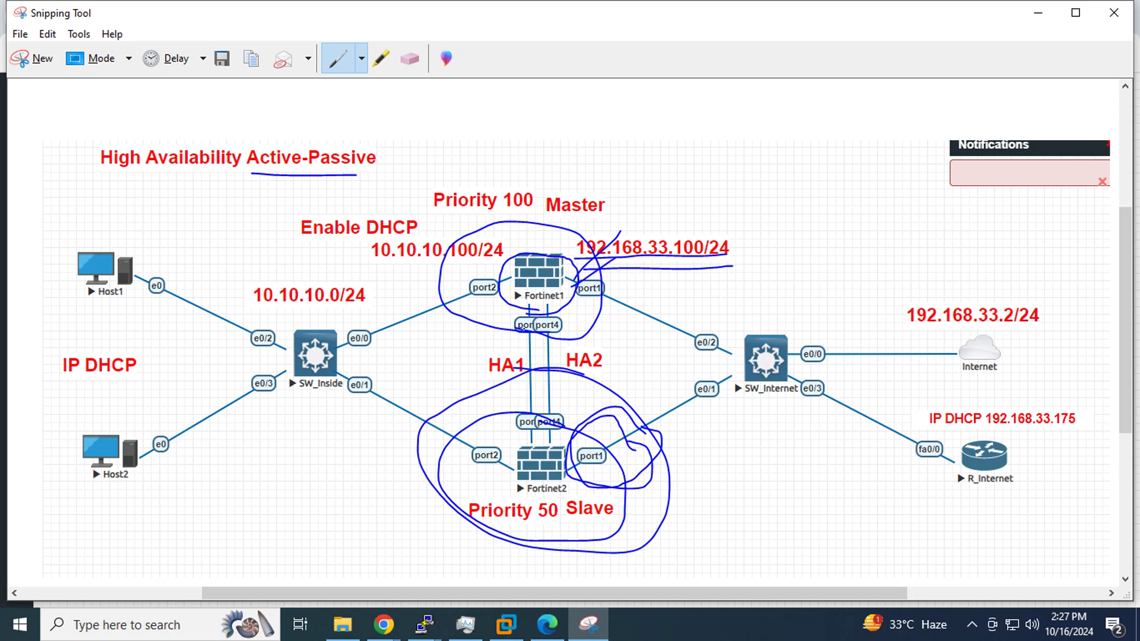
mouse_move(527, 328)
mouse_down()
mouse_move(594, 302)
mouse_move(563, 231)
mouse_move(456, 273)
mouse_move(573, 335)
mouse_up()
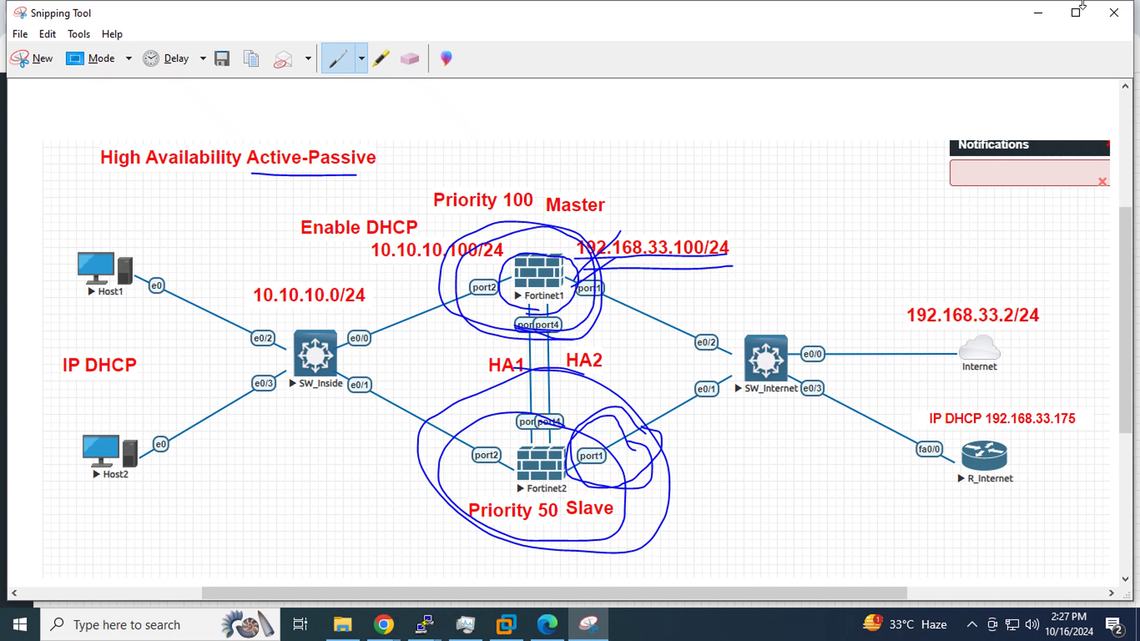
click(1038, 12)
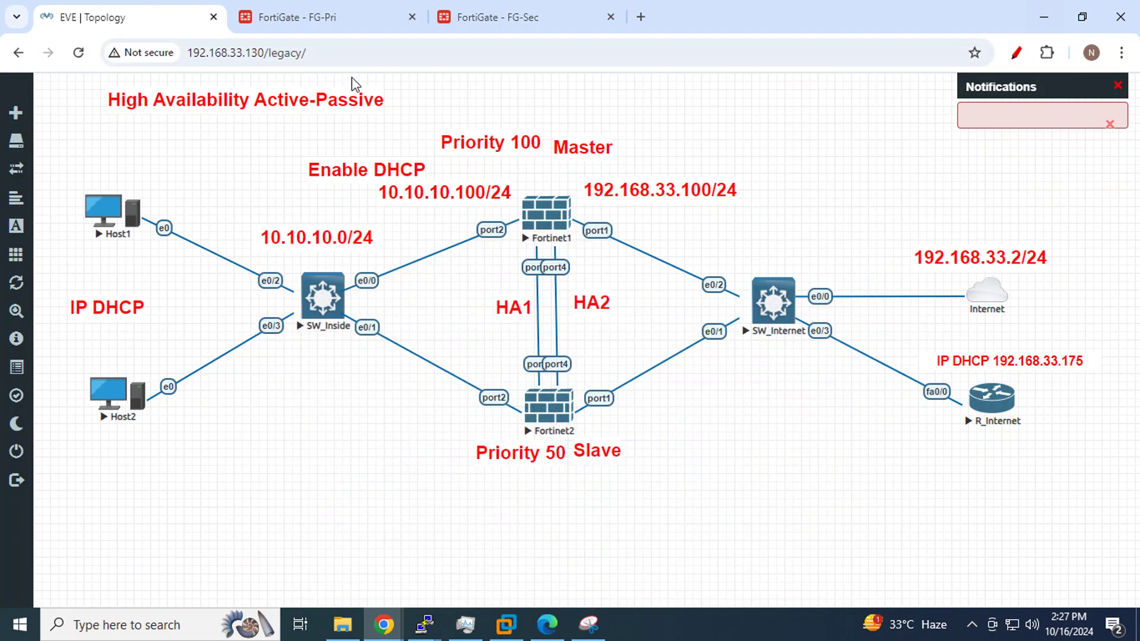
click(308, 17)
Refresh FG-Pri's HA monitor, then open Fortinet2's telnet console from the EVE topology
click(238, 241)
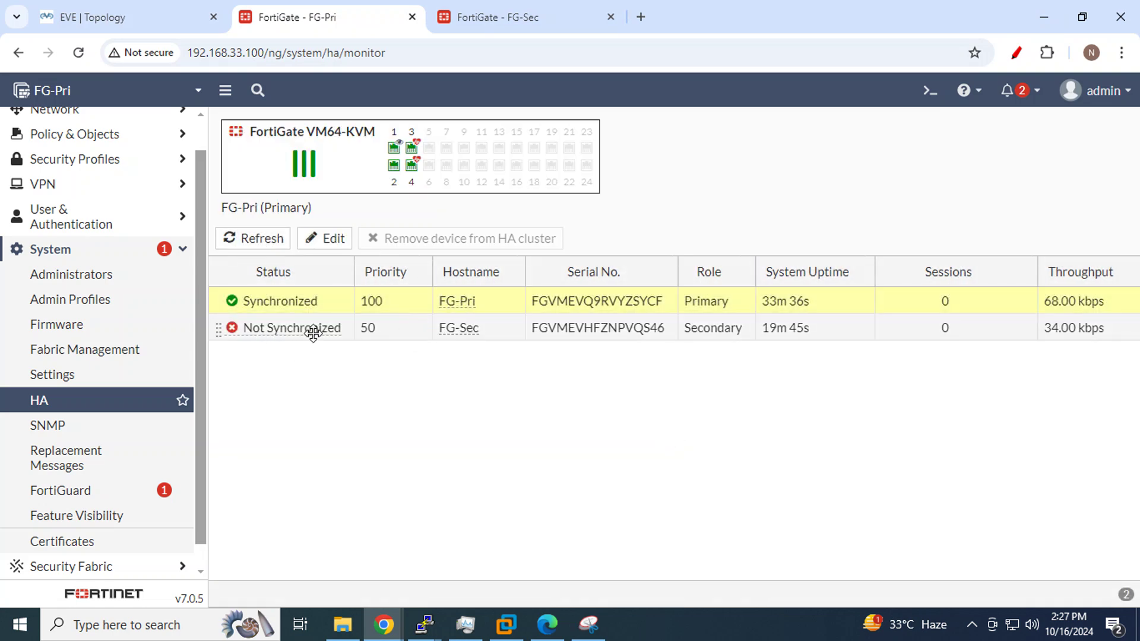
mouse_move(297, 329)
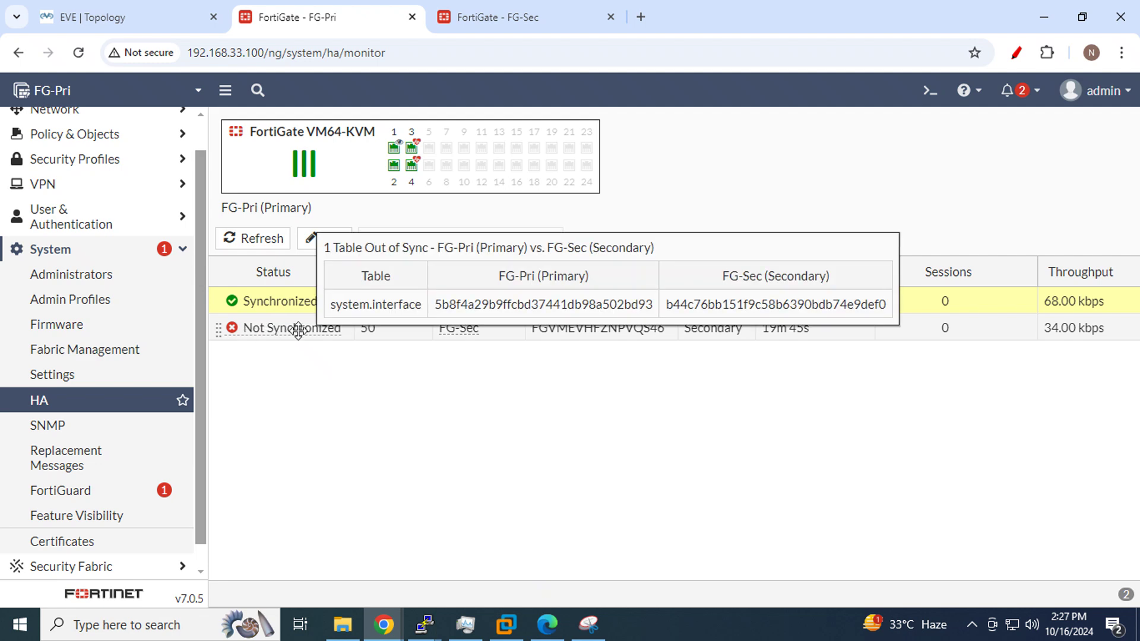
click(92, 15)
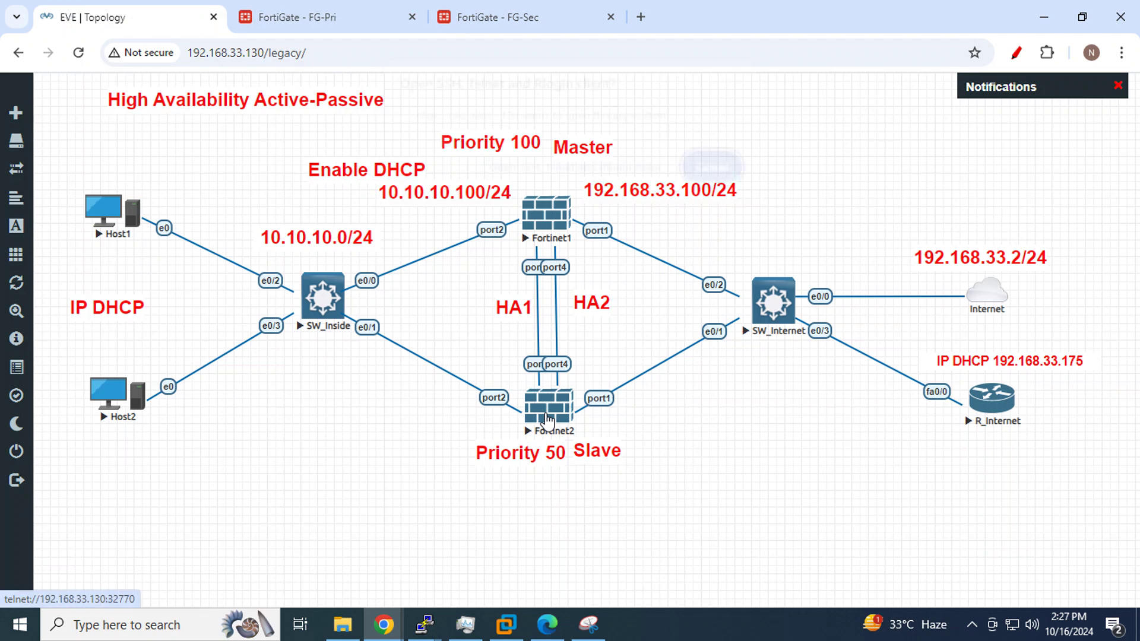
click(547, 420)
click(564, 179)
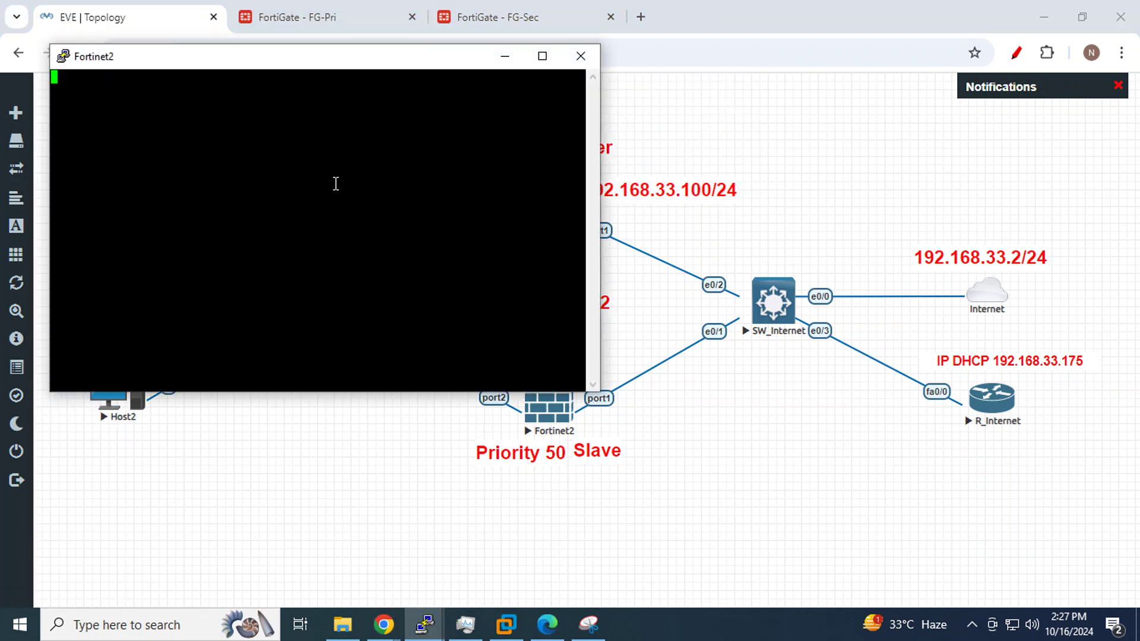
key(Return)
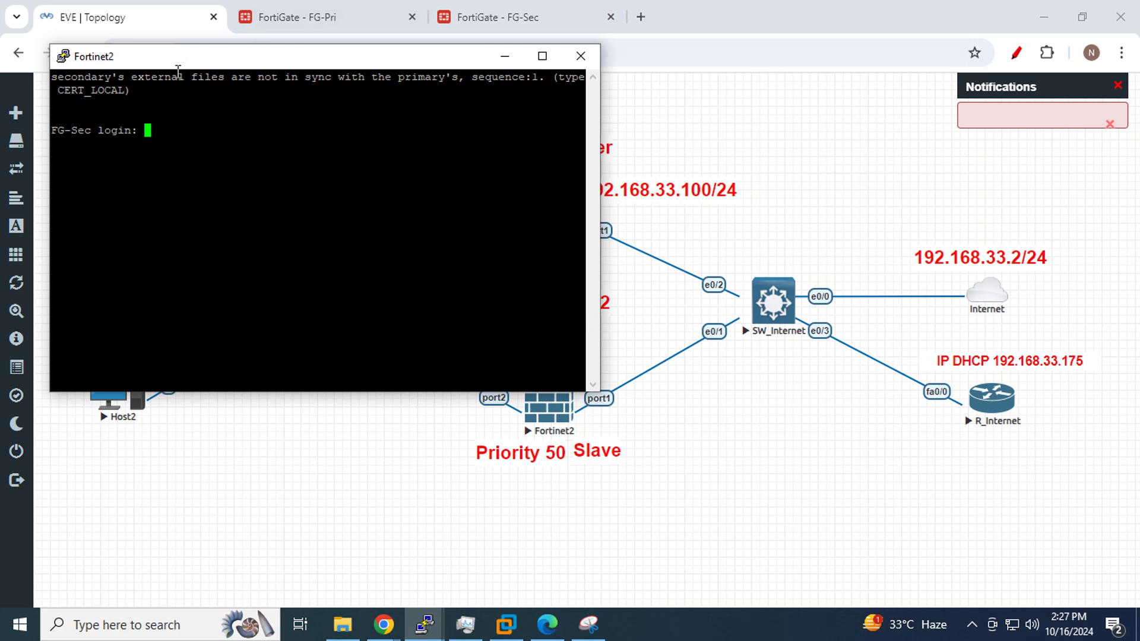
Log in to FG-Sec as admin, review its out-of-sync warnings, then return to FG-Pri's HA monitor
drag(142, 77, 369, 75)
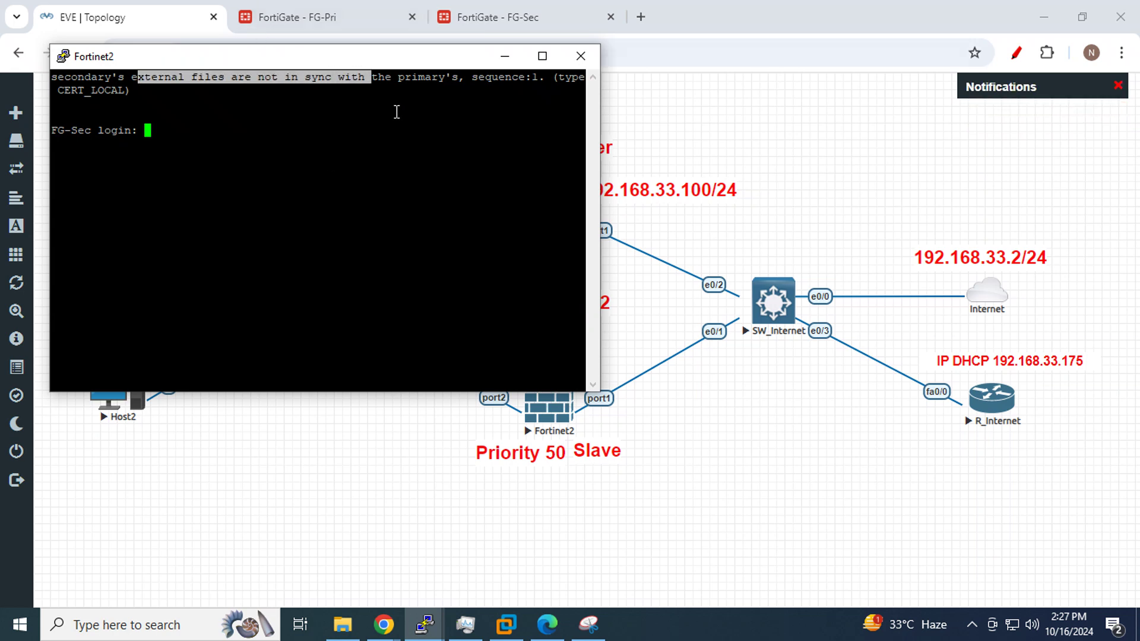
click(393, 88)
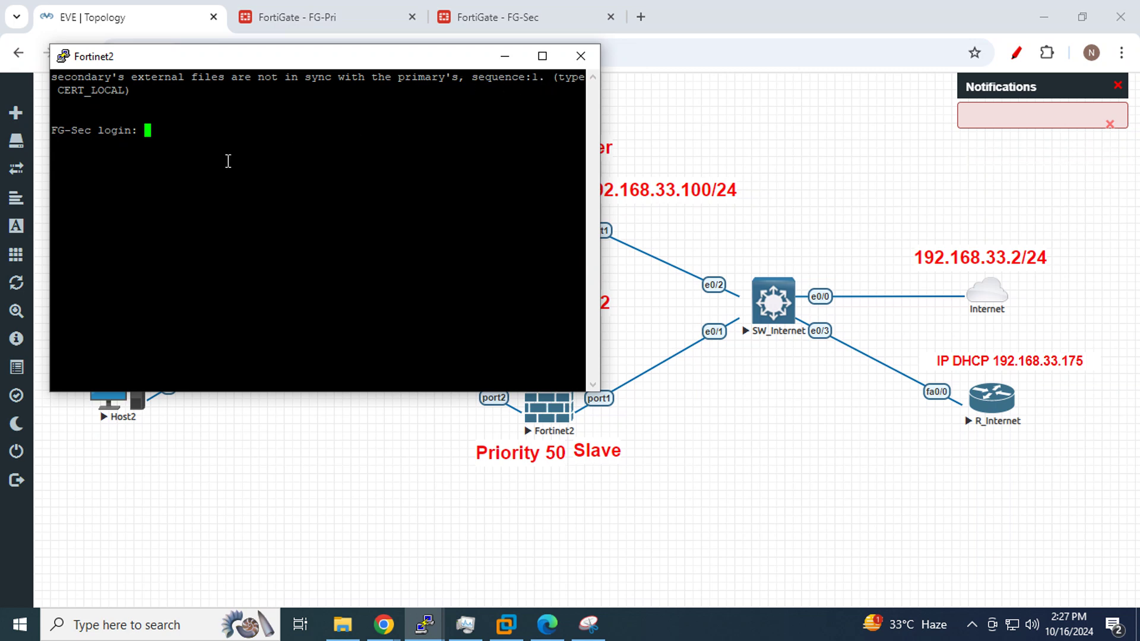
text(admin)
key(Return)
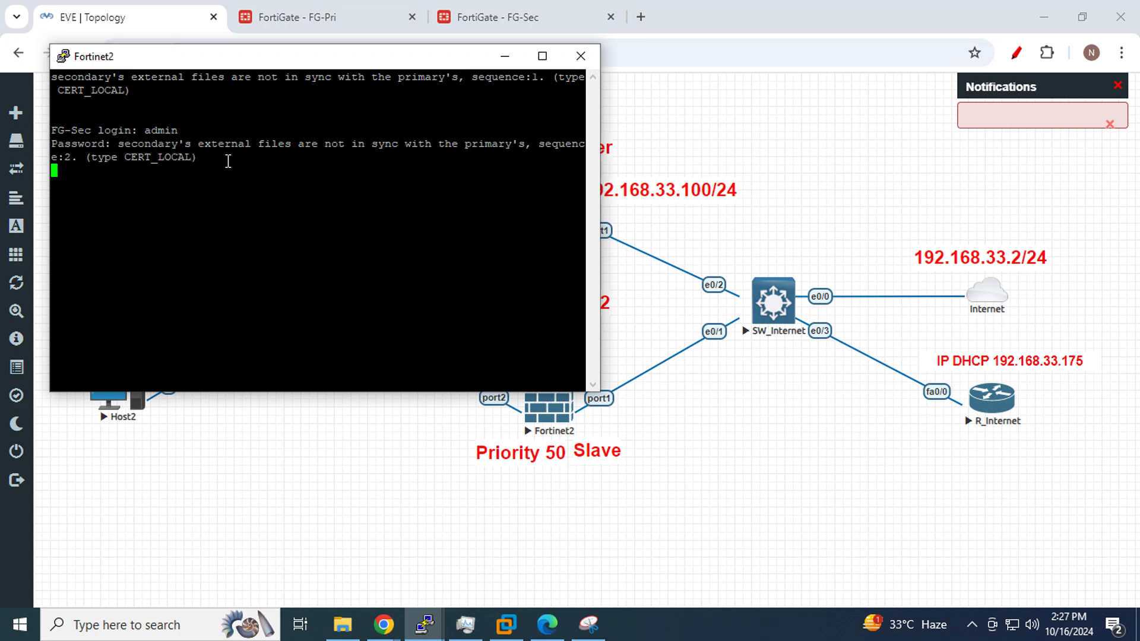
key(Return)
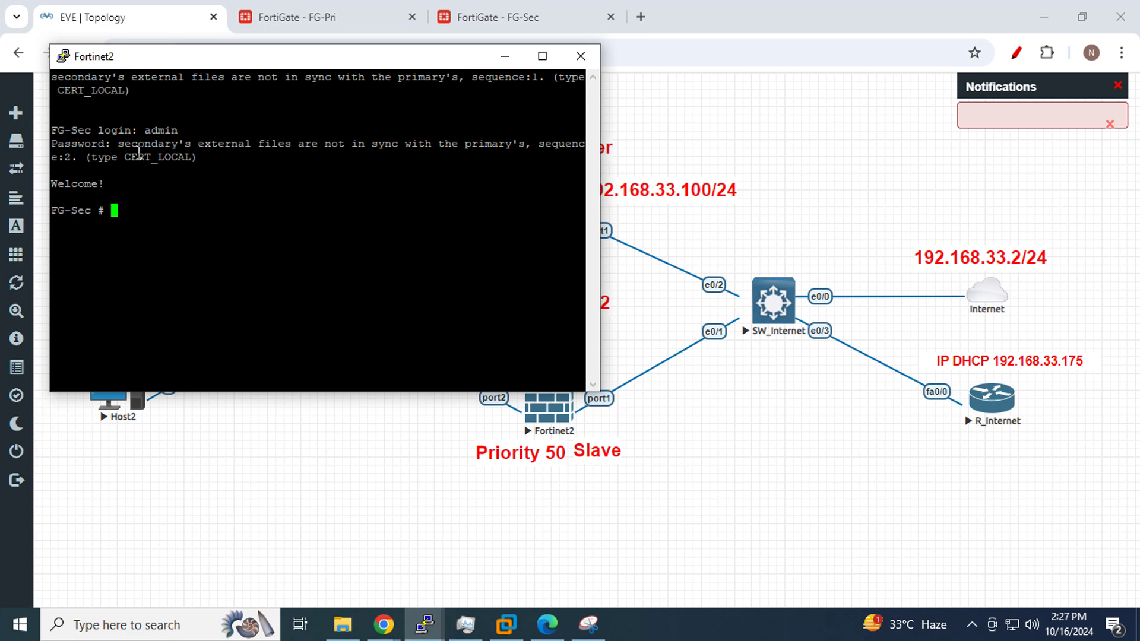
drag(118, 144, 418, 138)
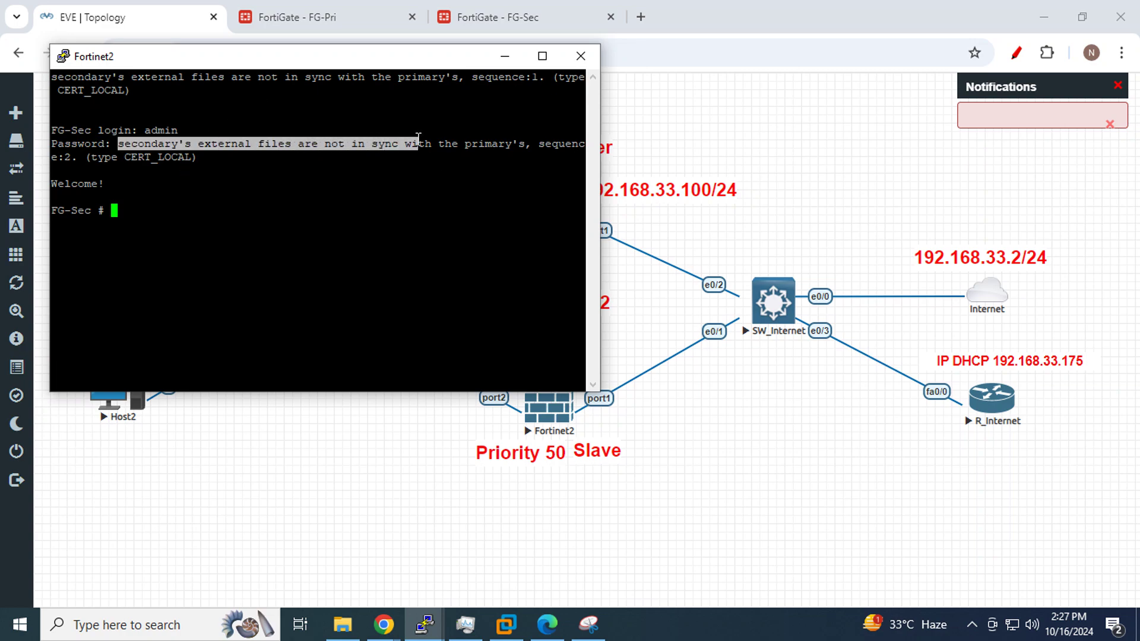
click(187, 216)
click(505, 56)
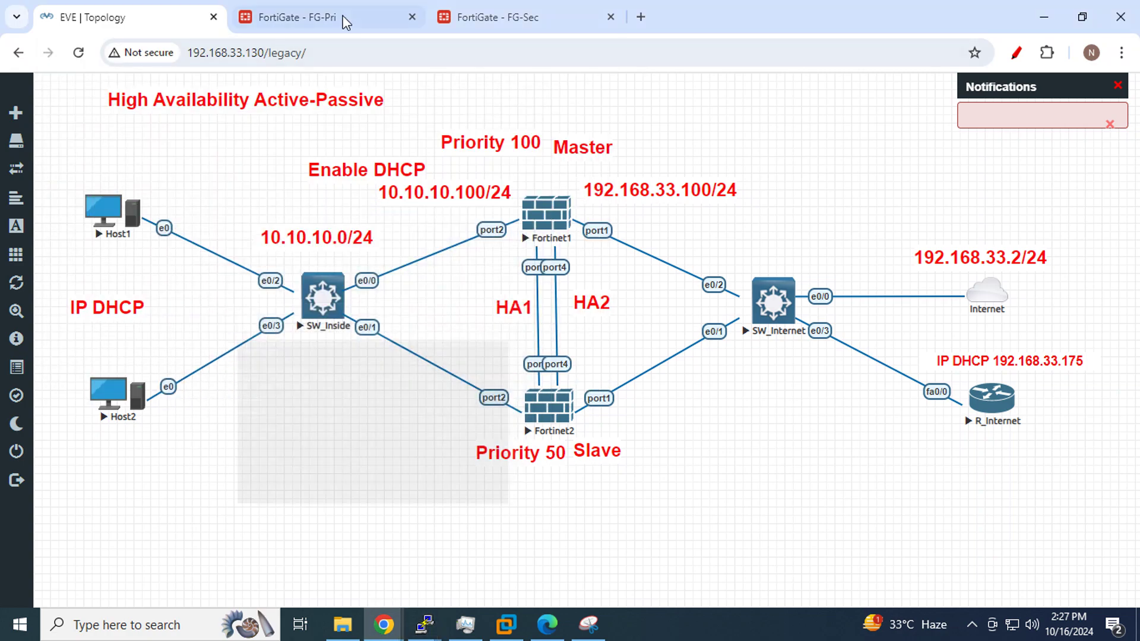
click(333, 17)
Refresh the HA monitor and inspect FG-Sec's cluster member details, still Not Synchronized
click(259, 238)
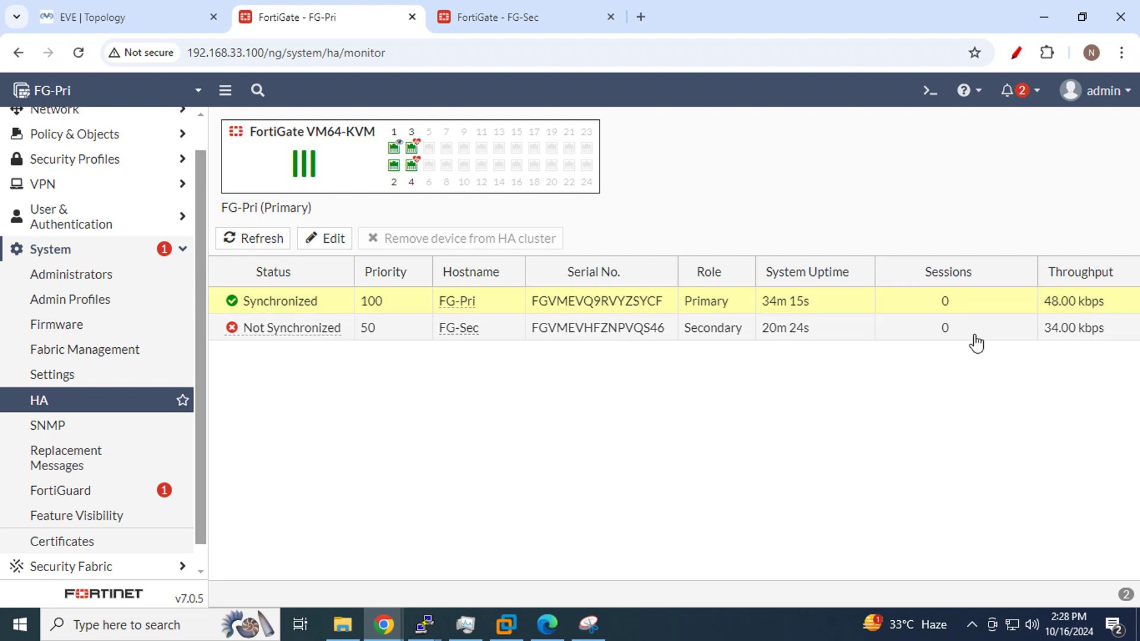
click(797, 336)
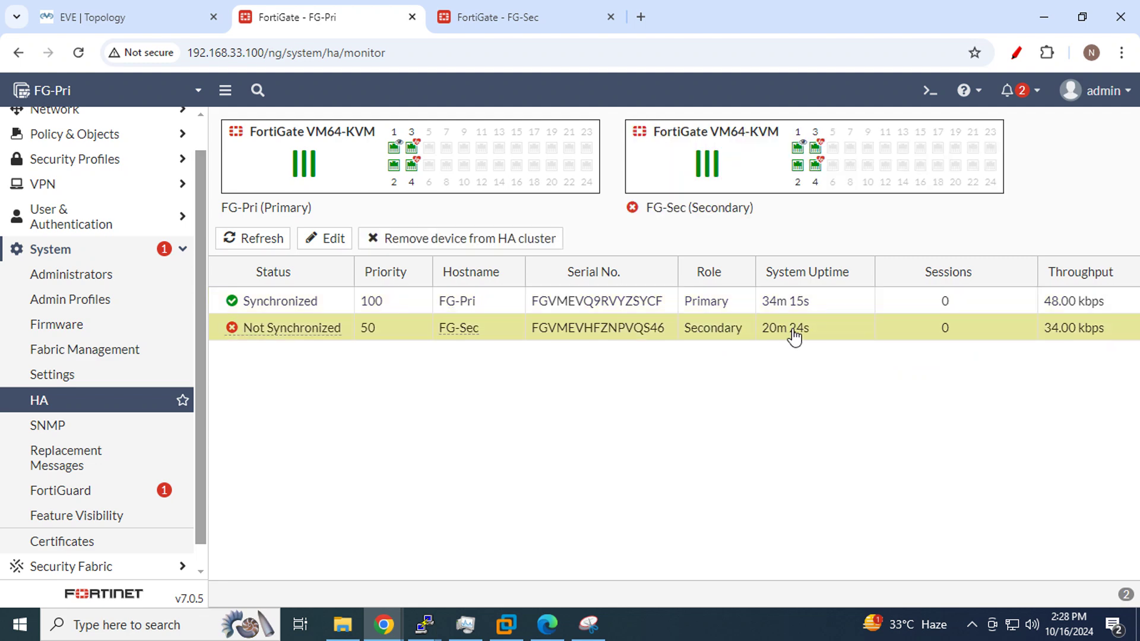
click(236, 240)
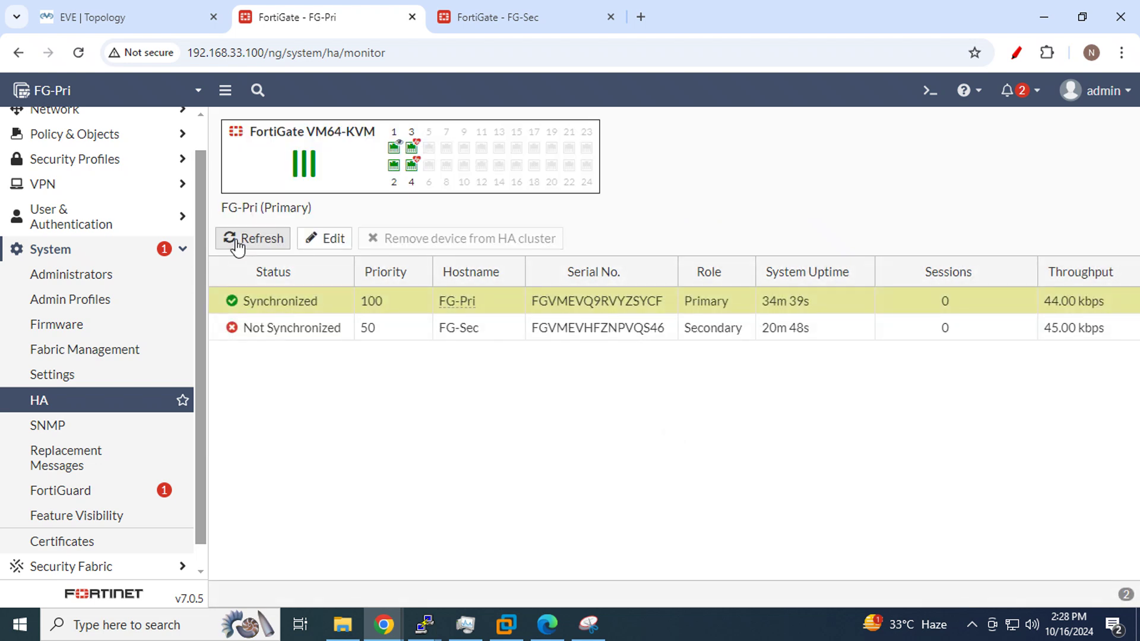
Maximize the FG-Sec console to read the sequence 4 not-in-sync message, then minimize it
mouse_move(424, 623)
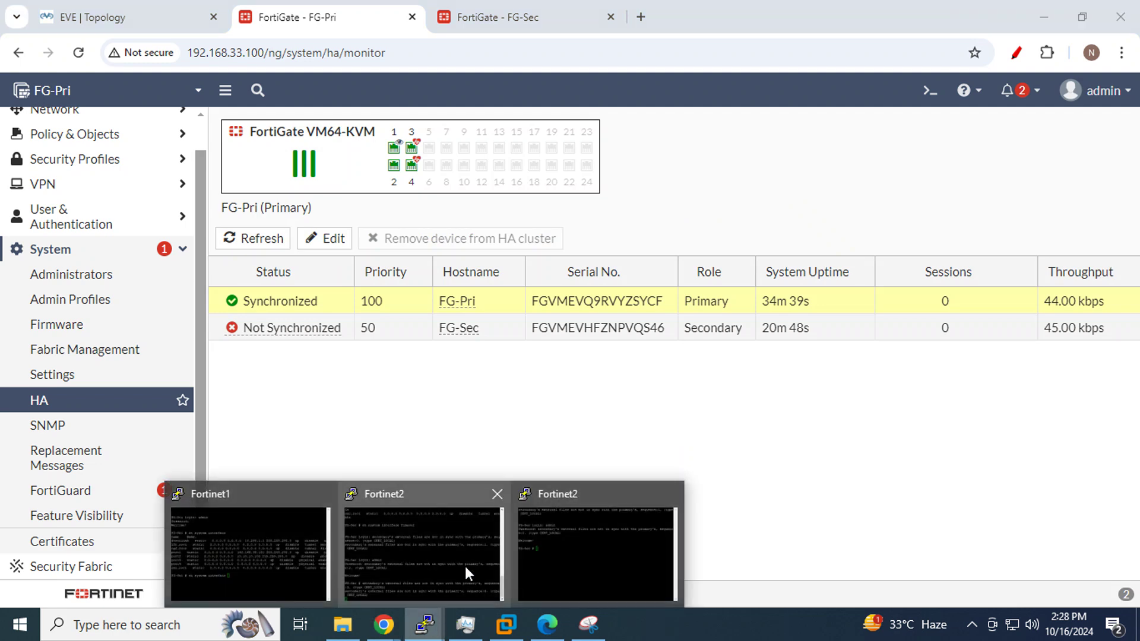
click(544, 536)
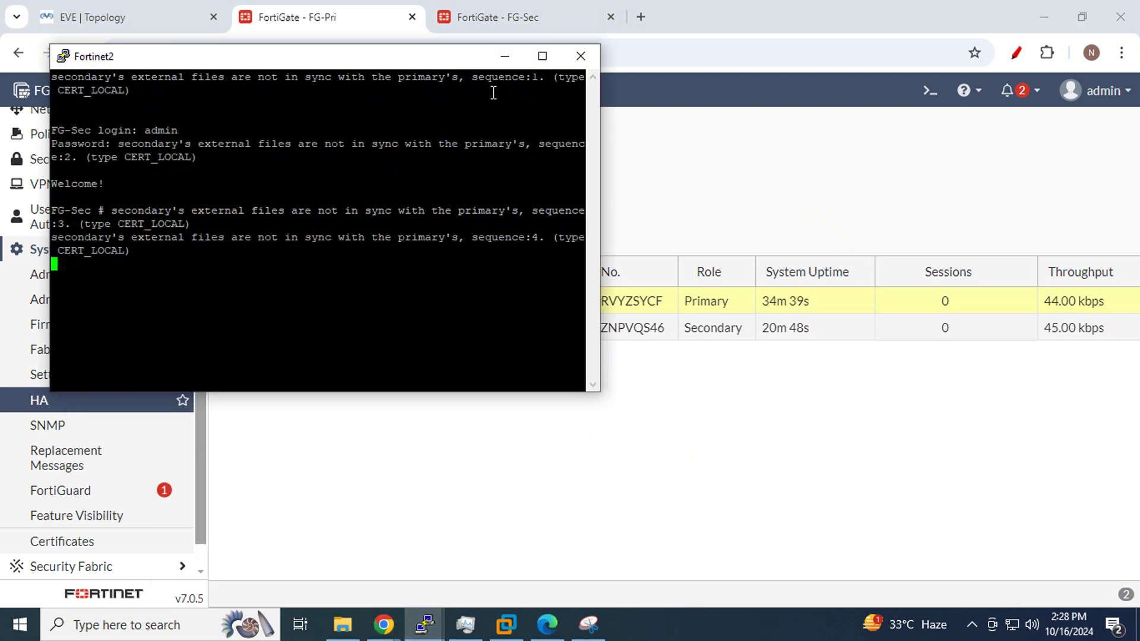
click(543, 56)
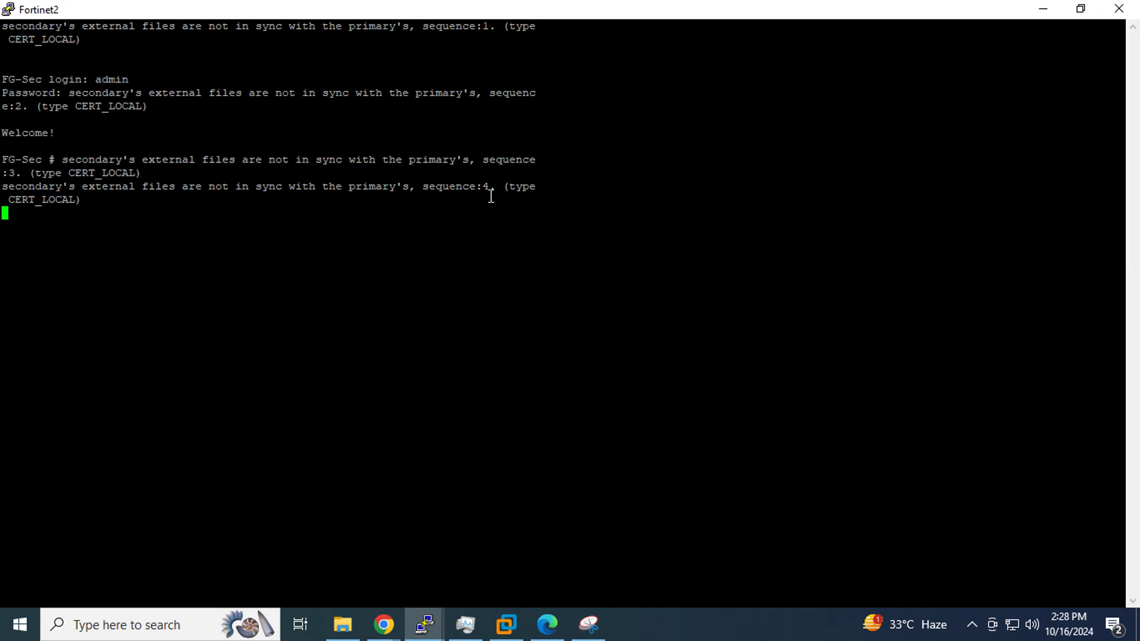
drag(491, 197, 136, 187)
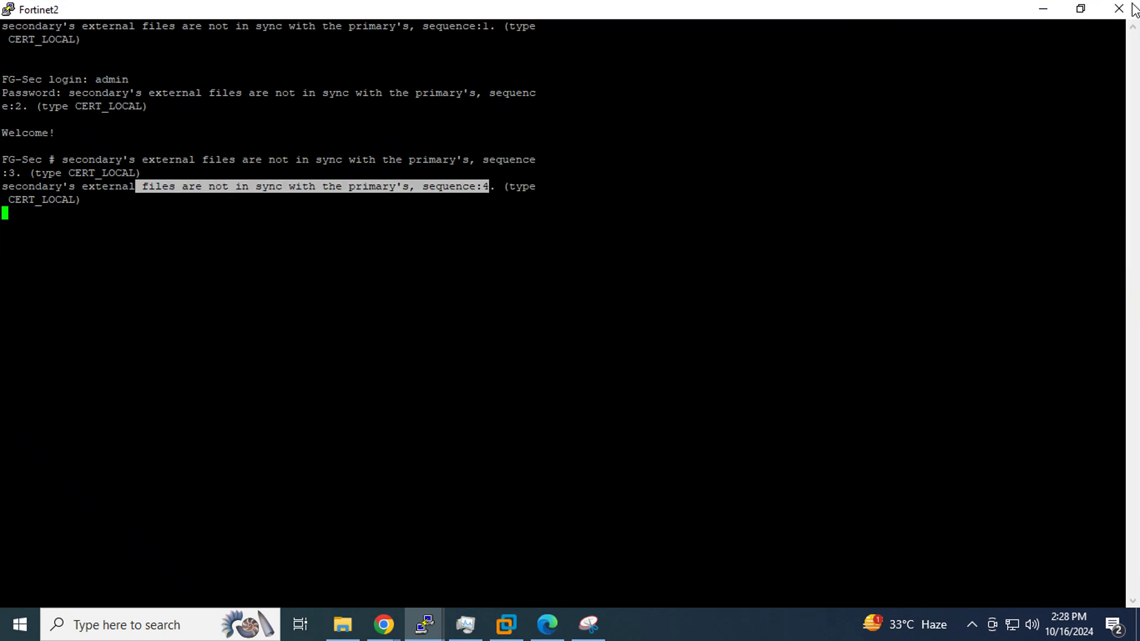
click(1081, 8)
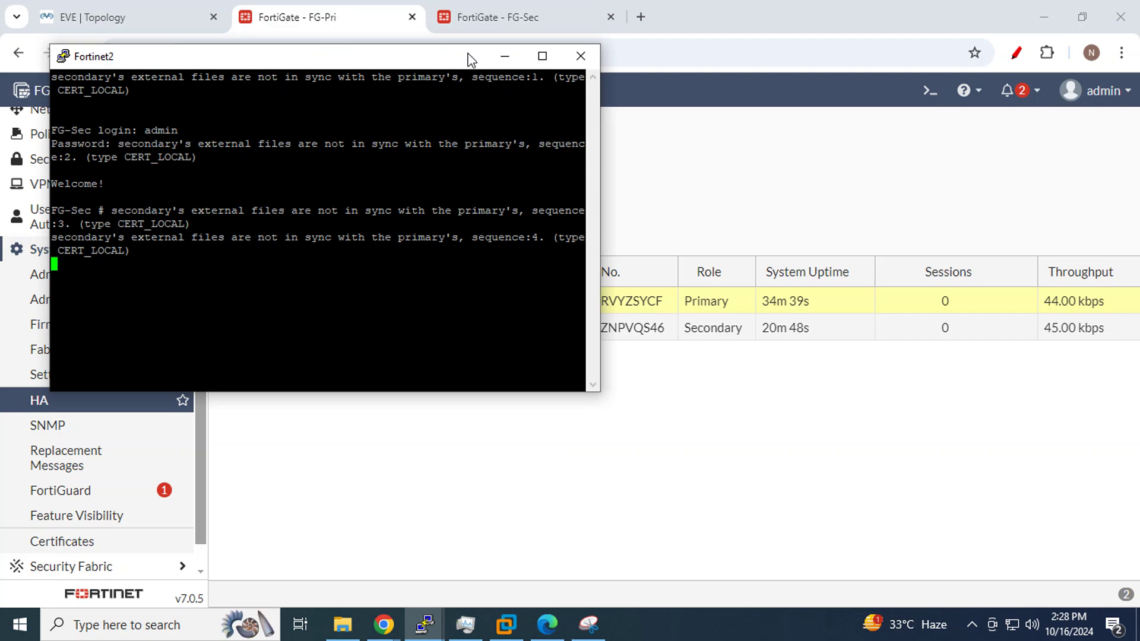
click(493, 59)
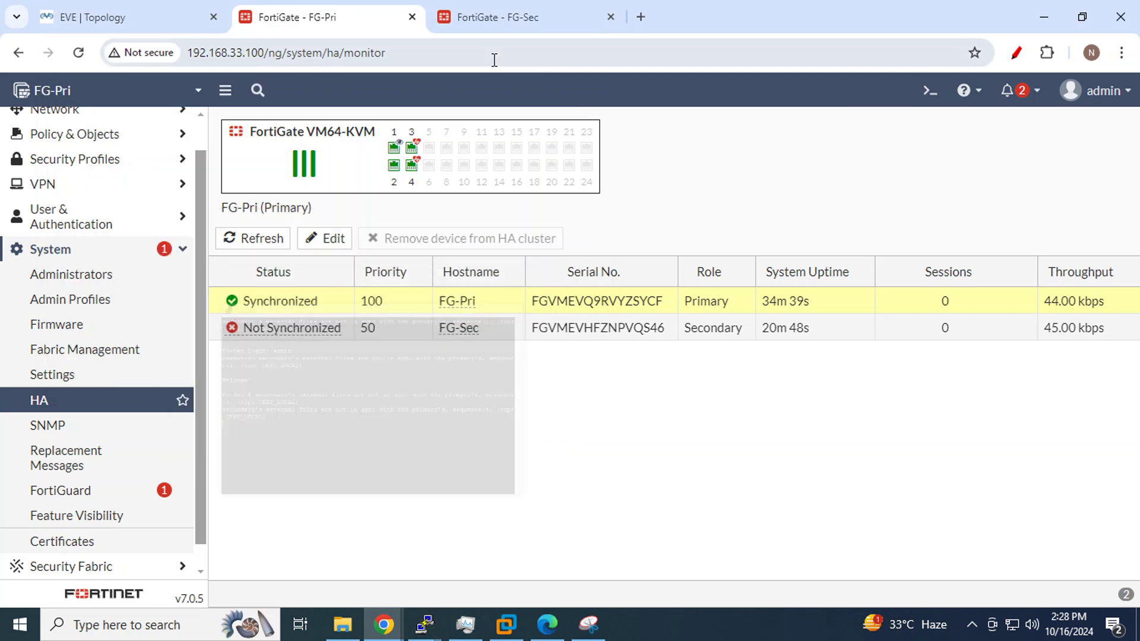
click(547, 624)
scroll(556, 303, down, 10)
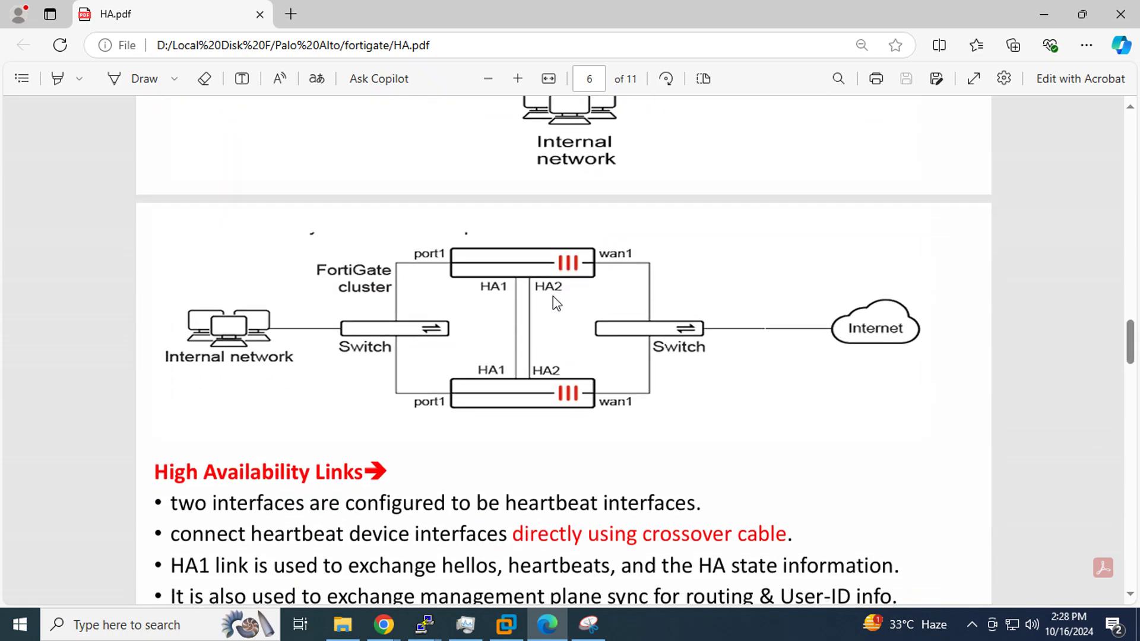
scroll(556, 303, down, 15)
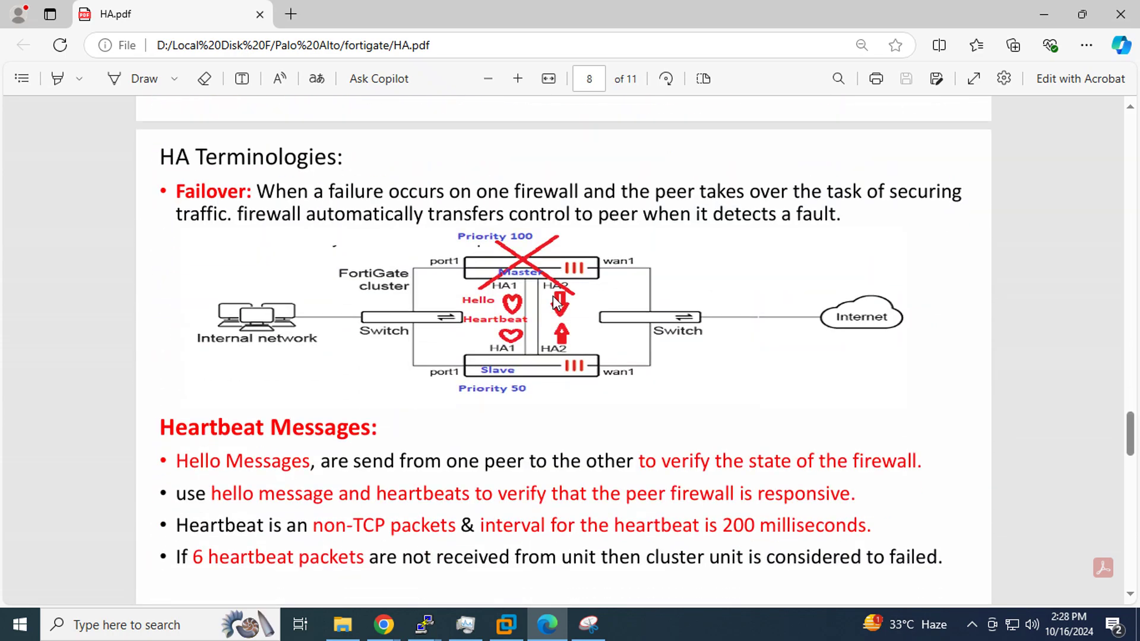
scroll(556, 303, down, 5)
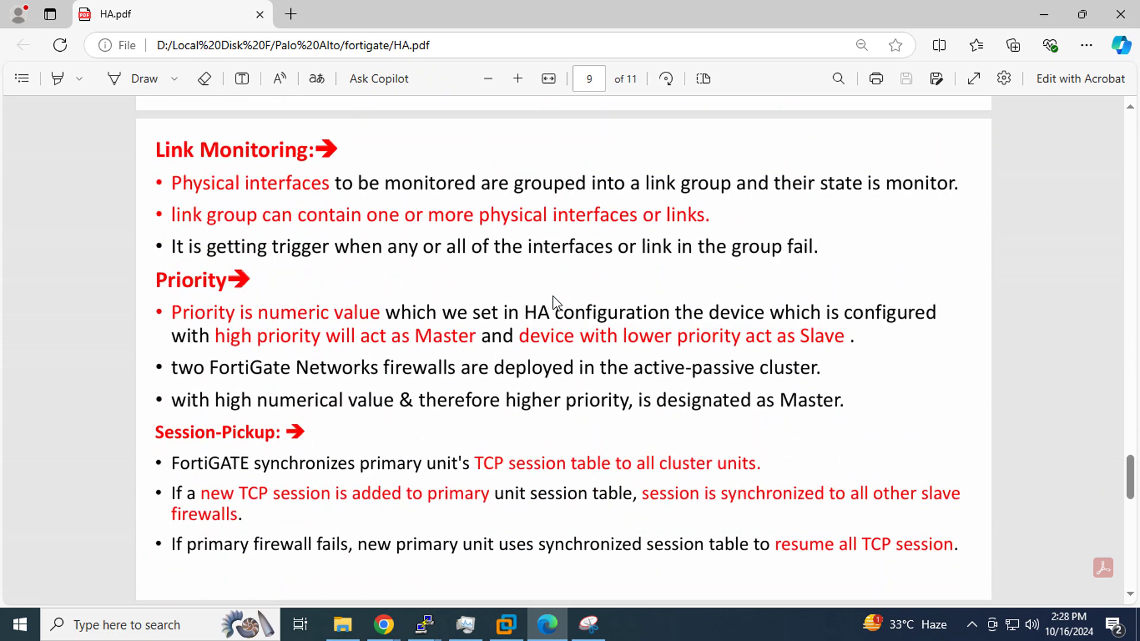
scroll(555, 303, down, 5)
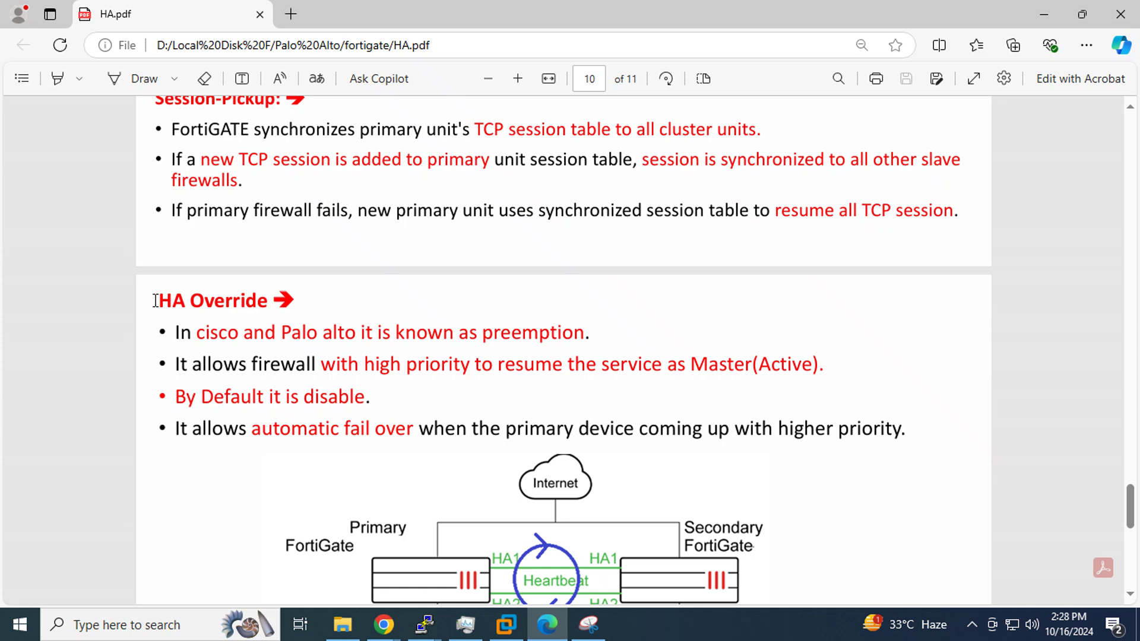
drag(155, 300, 269, 303)
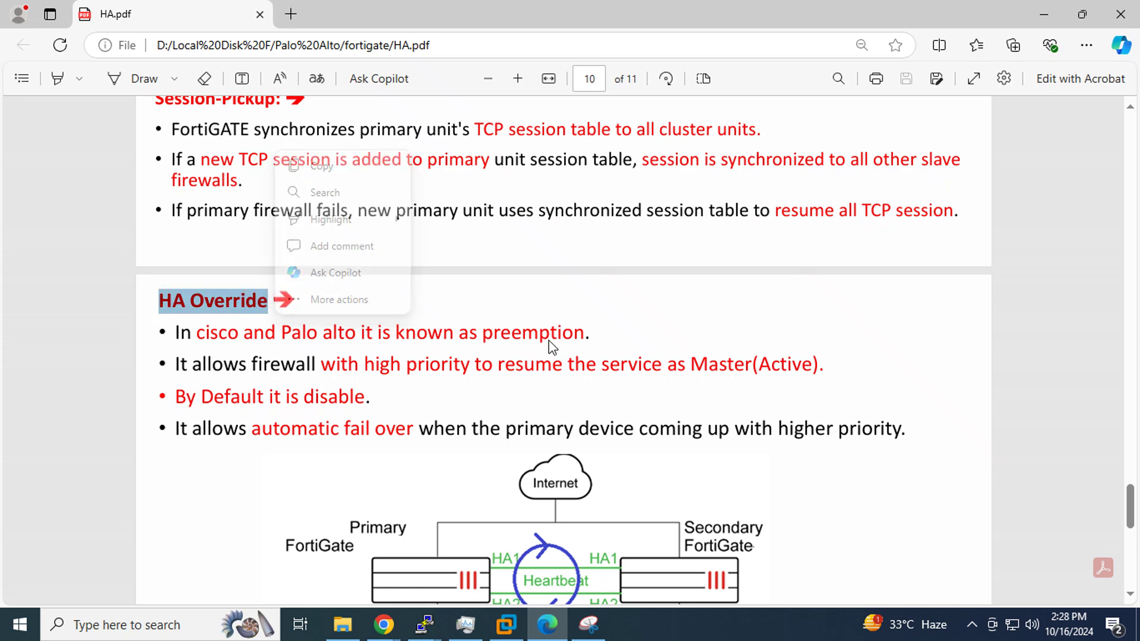
click(588, 333)
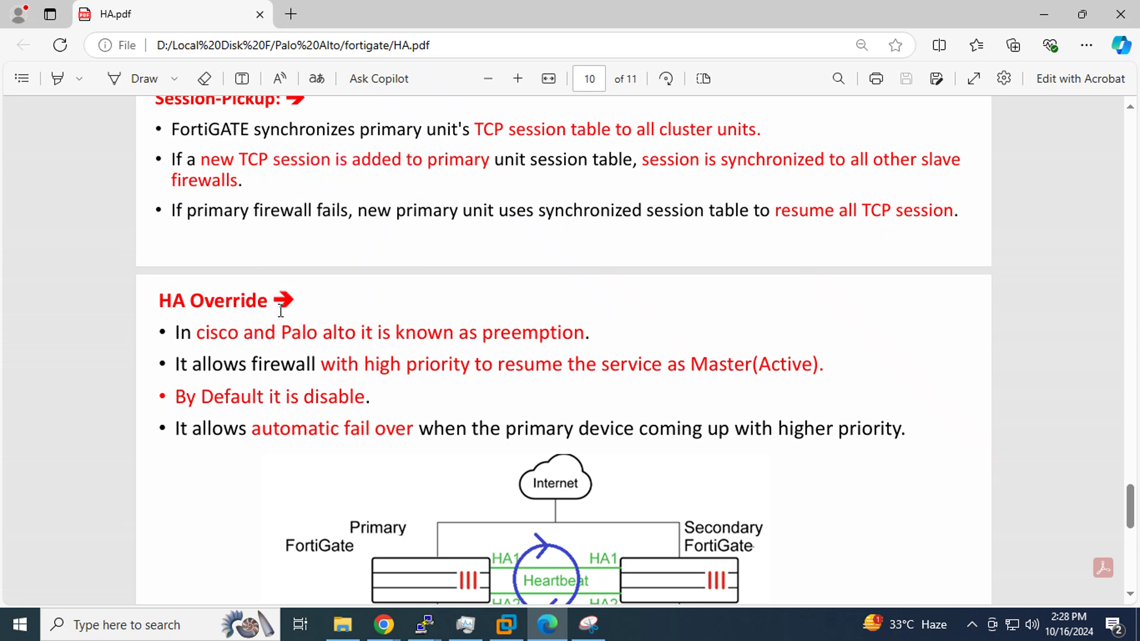
drag(266, 301, 144, 300)
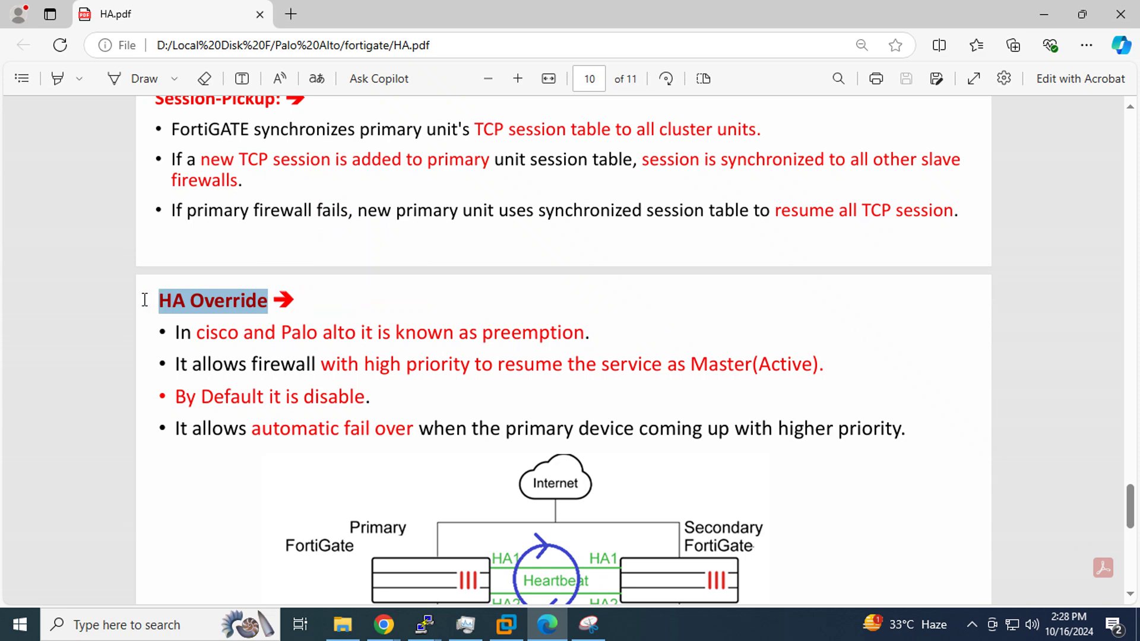
click(490, 299)
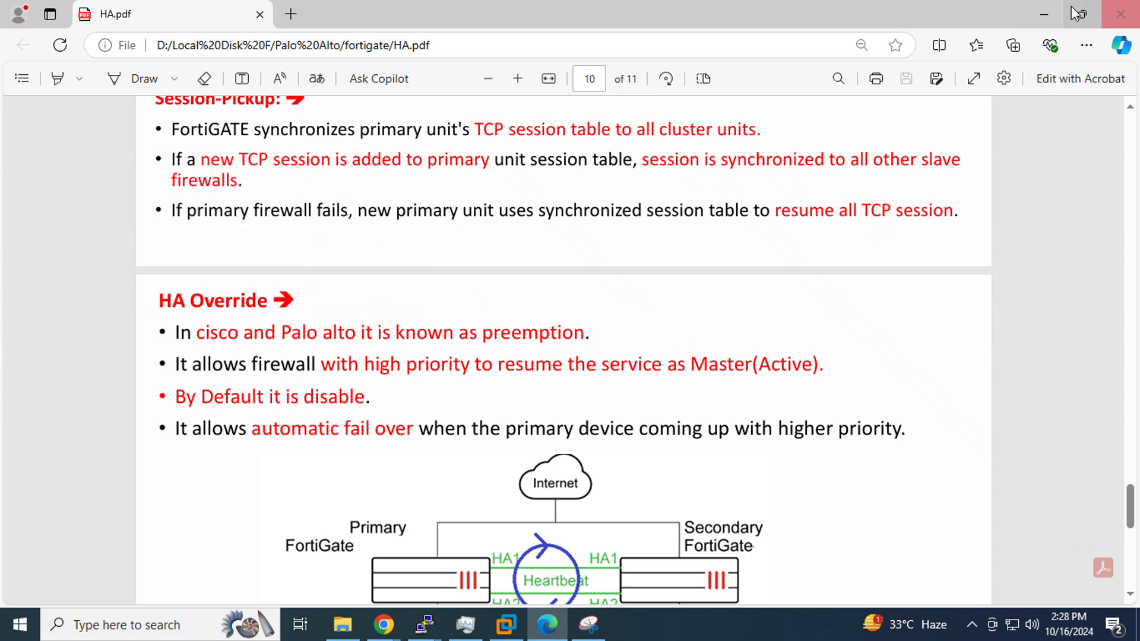
click(1044, 13)
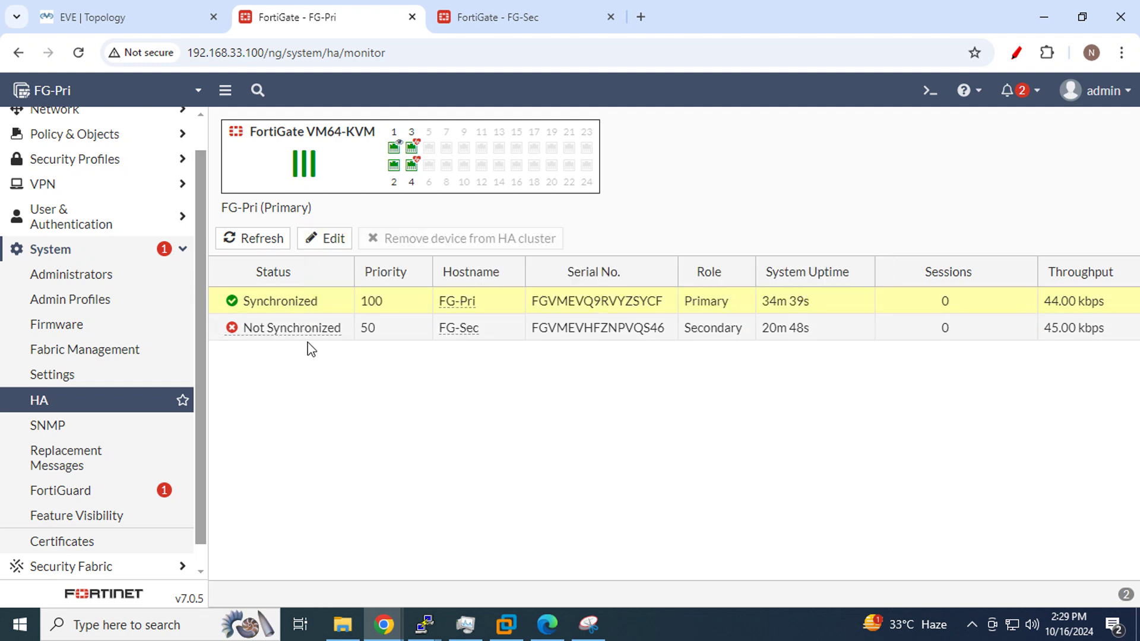
Refresh the HA status table and review the HA Override section in HA.pdf
mouse_move(308, 328)
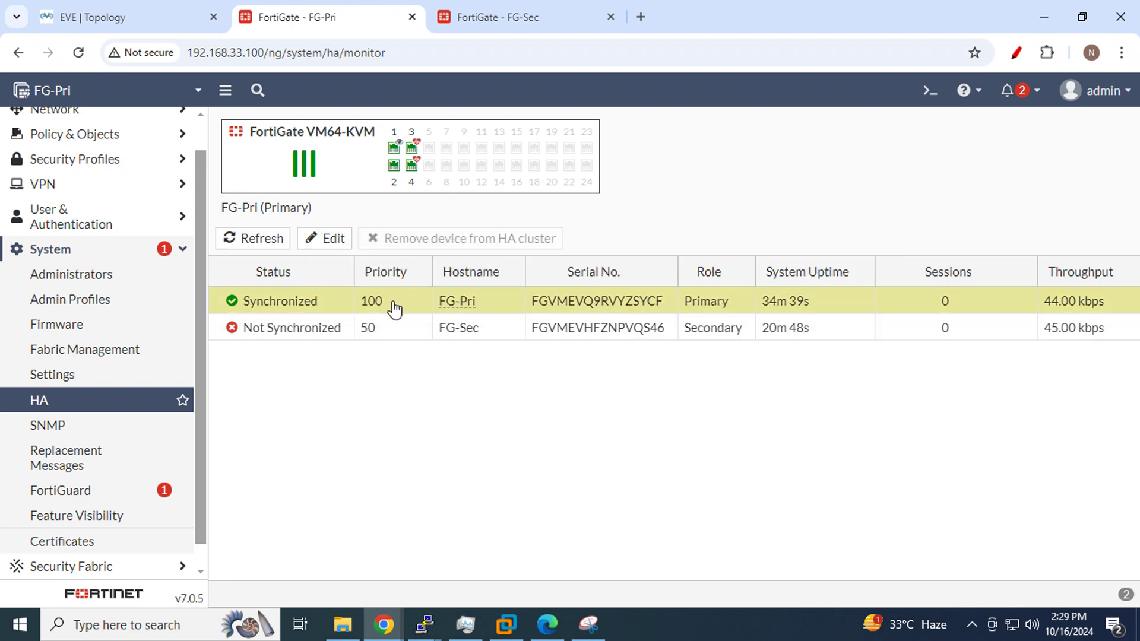
click(260, 245)
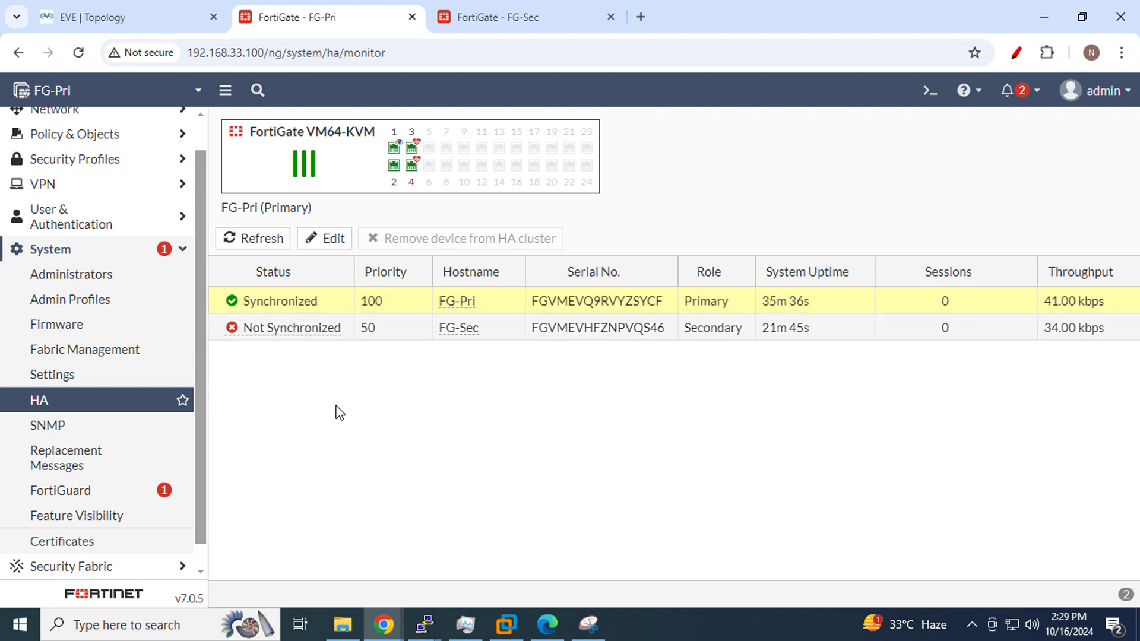
click(547, 623)
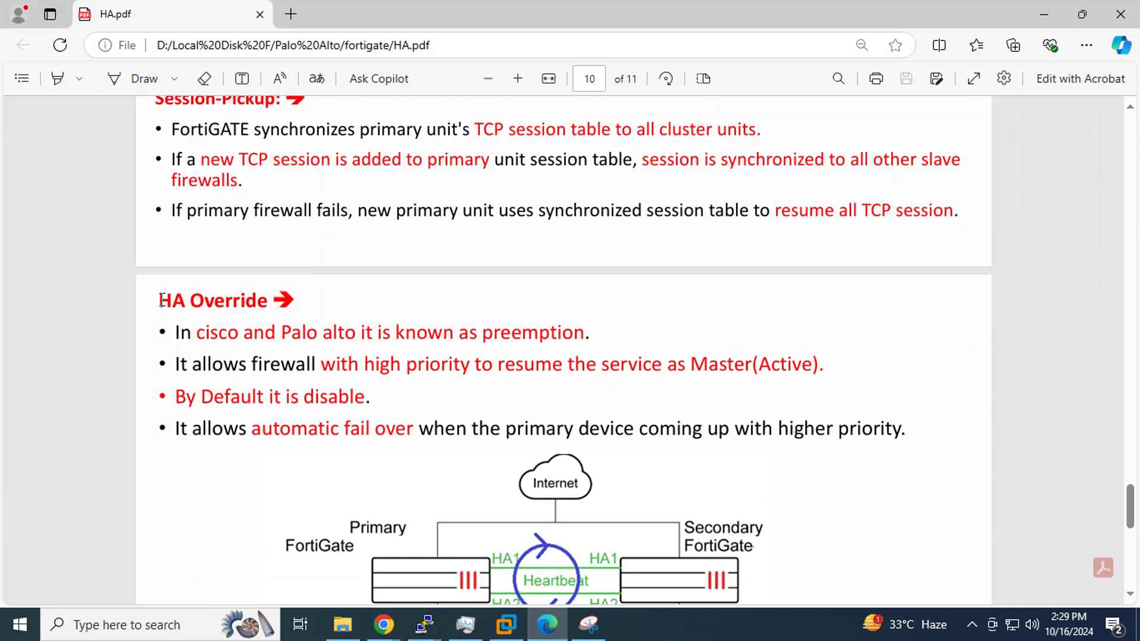
drag(162, 300, 914, 434)
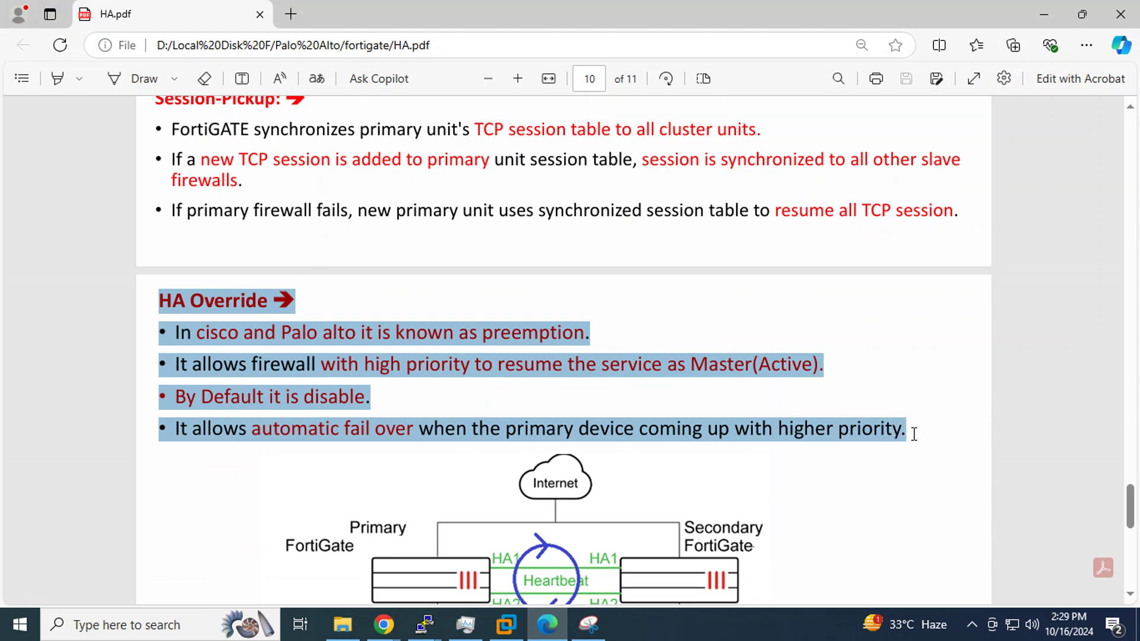
click(932, 473)
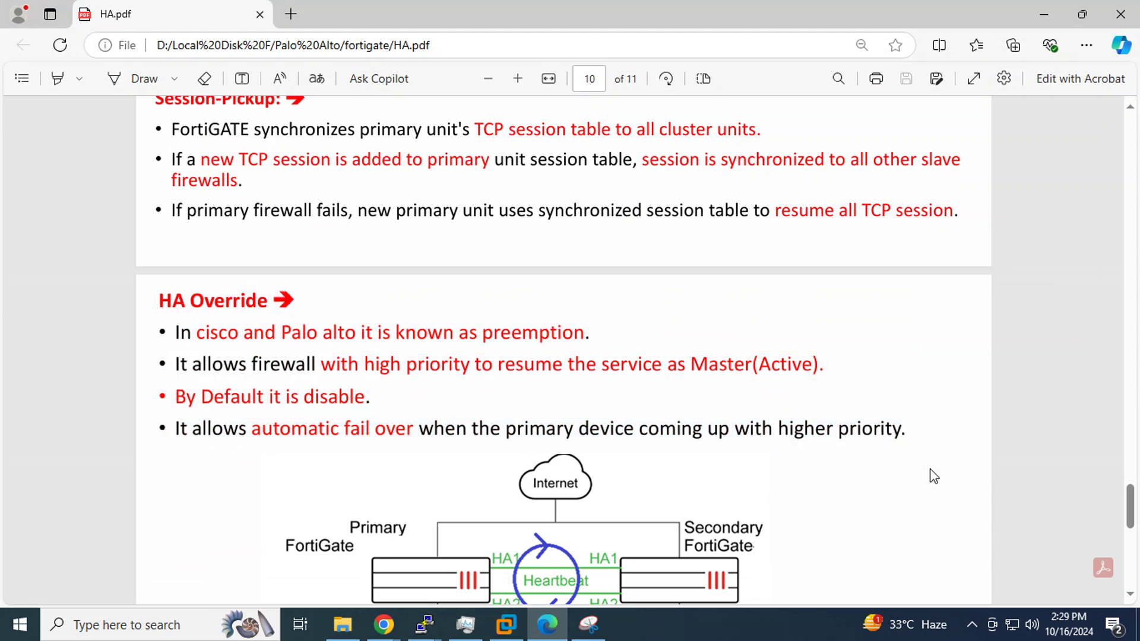
click(1043, 14)
Refresh the HA status six more times, then reload FG-Sec's own HA monitor page
click(255, 244)
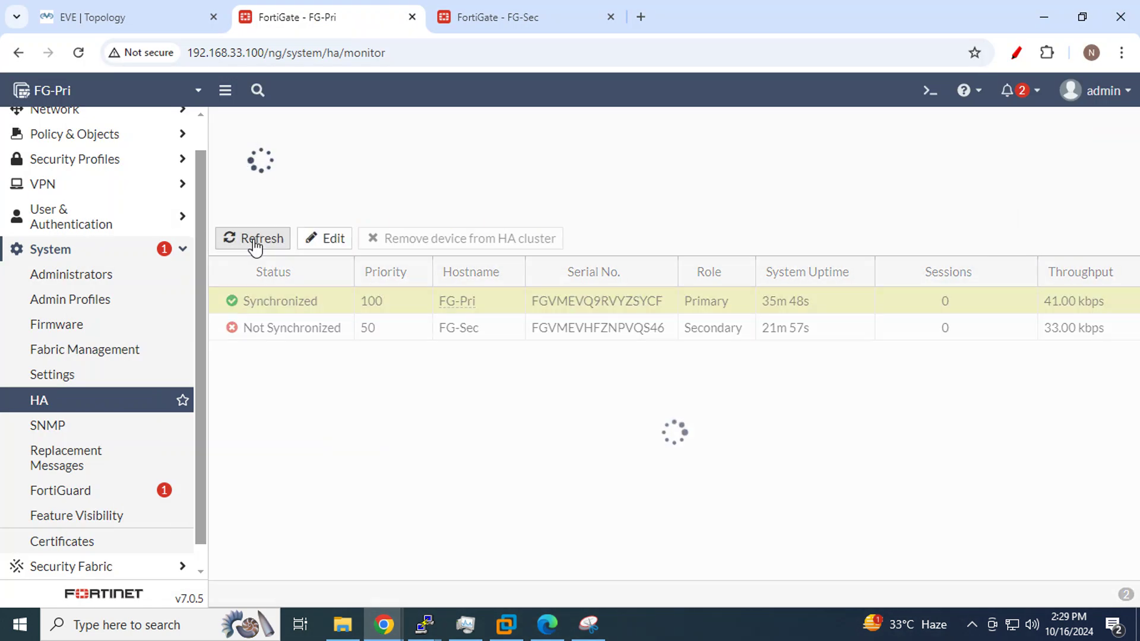
click(256, 245)
click(255, 245)
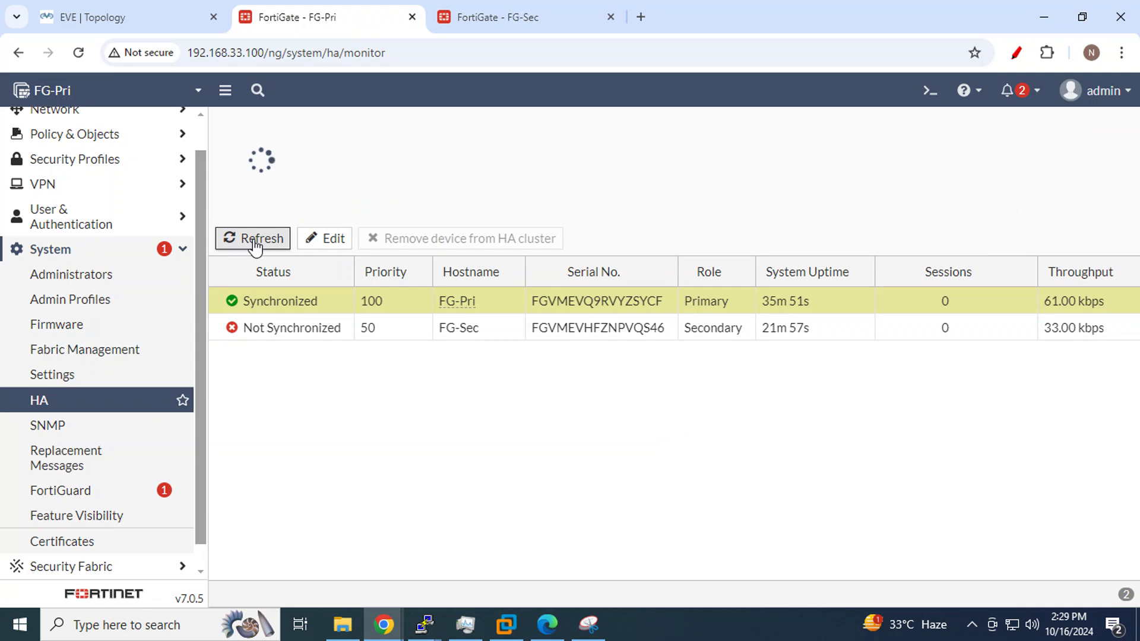
click(255, 245)
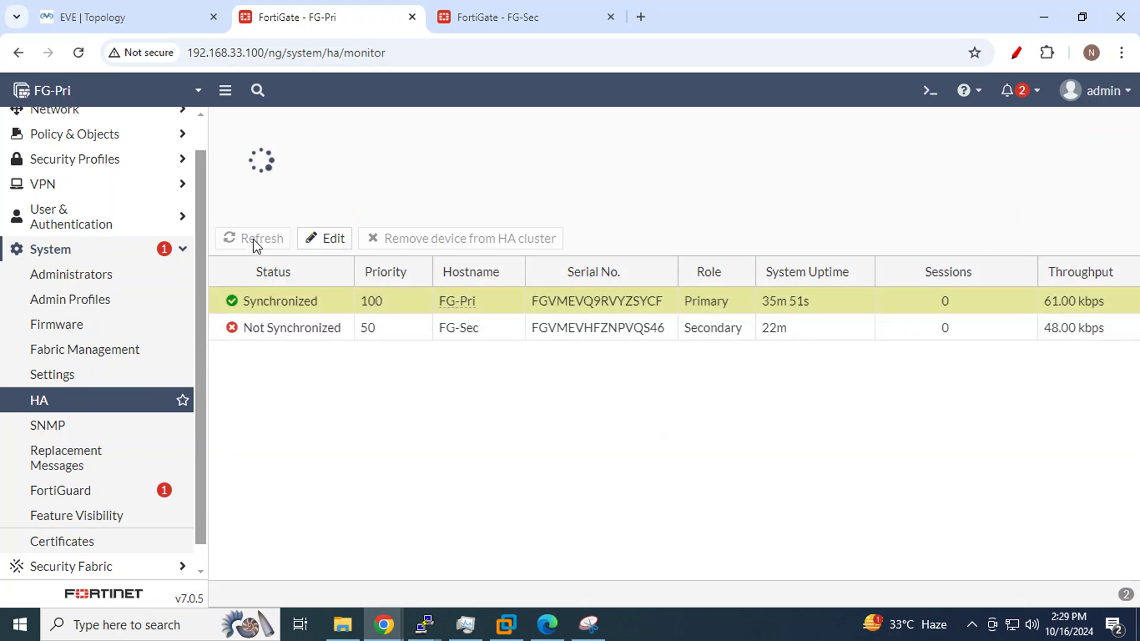
click(255, 244)
click(255, 245)
click(526, 18)
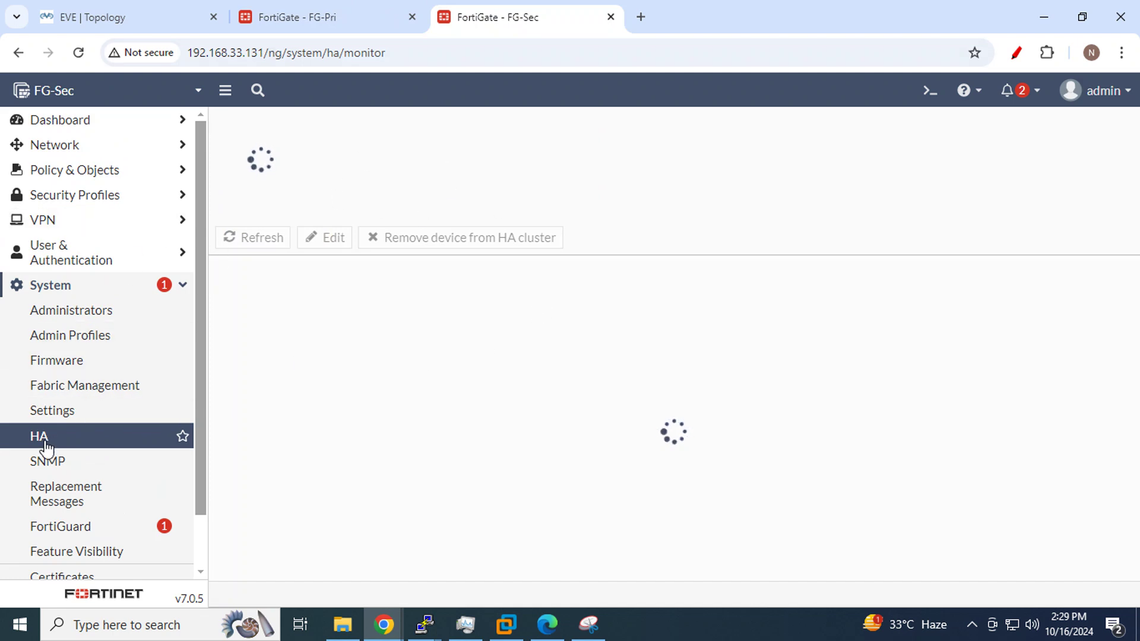
click(78, 53)
click(333, 53)
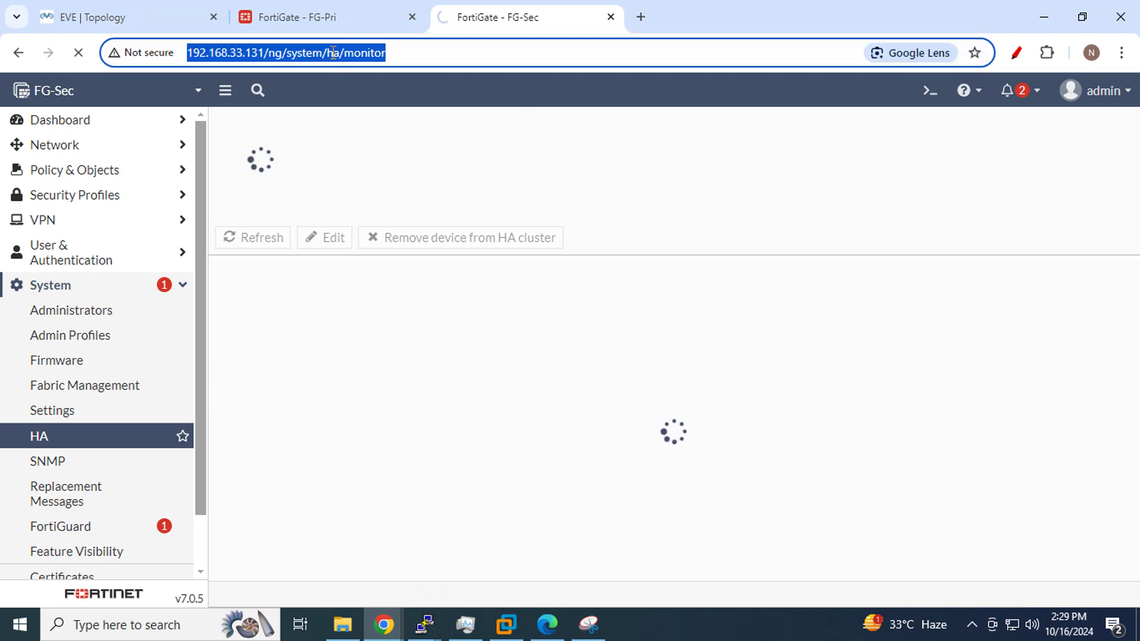
drag(261, 51, 182, 57)
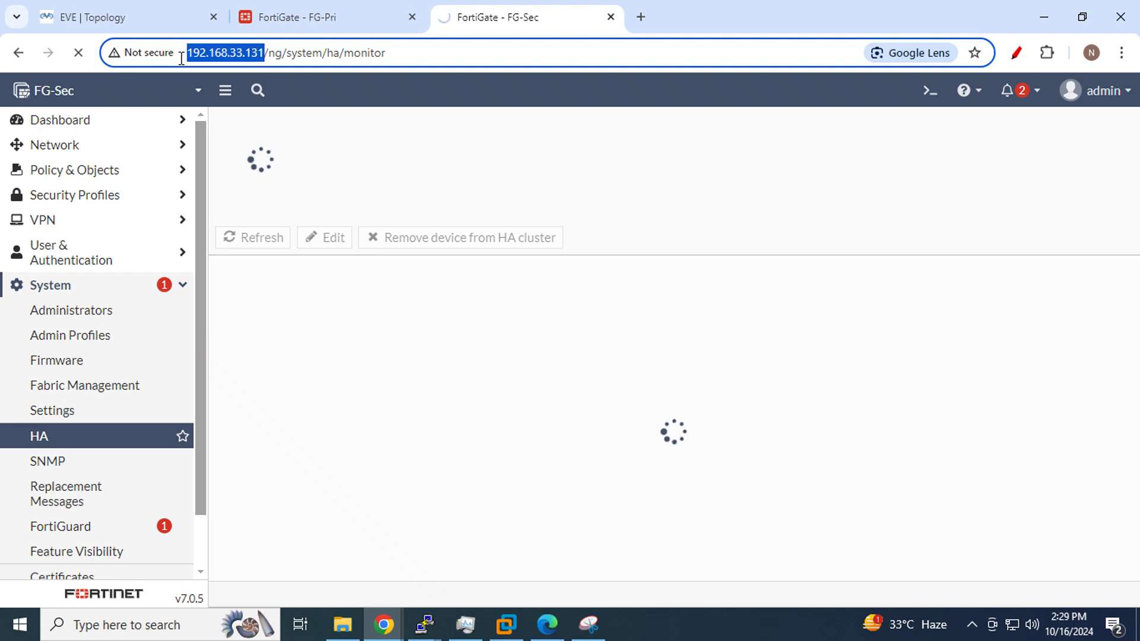
click(300, 12)
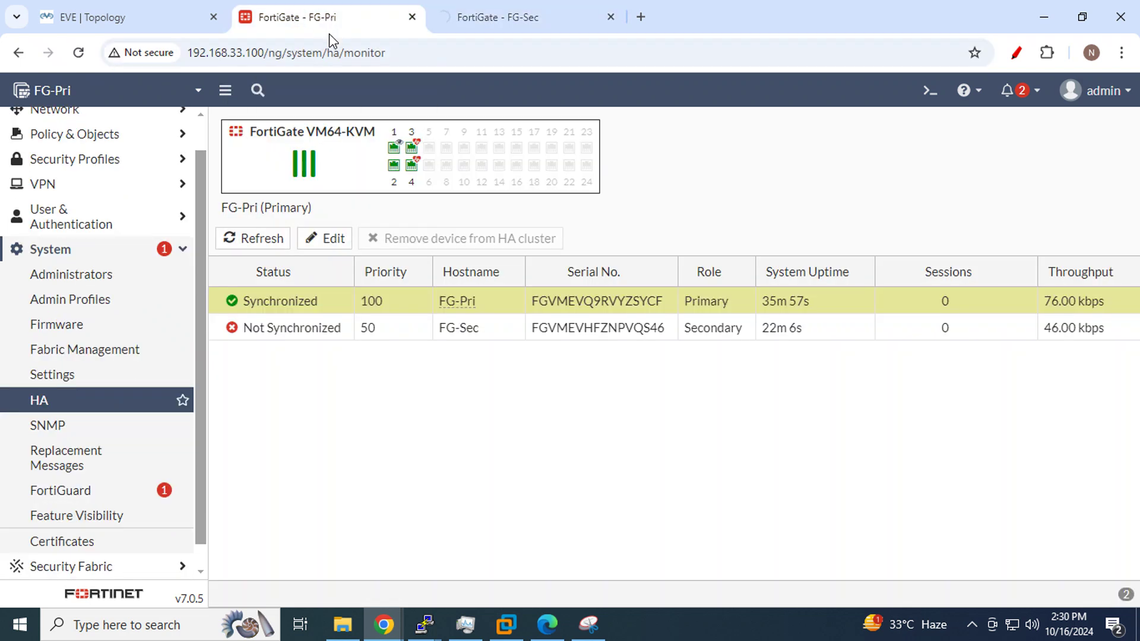
drag(264, 53, 190, 60)
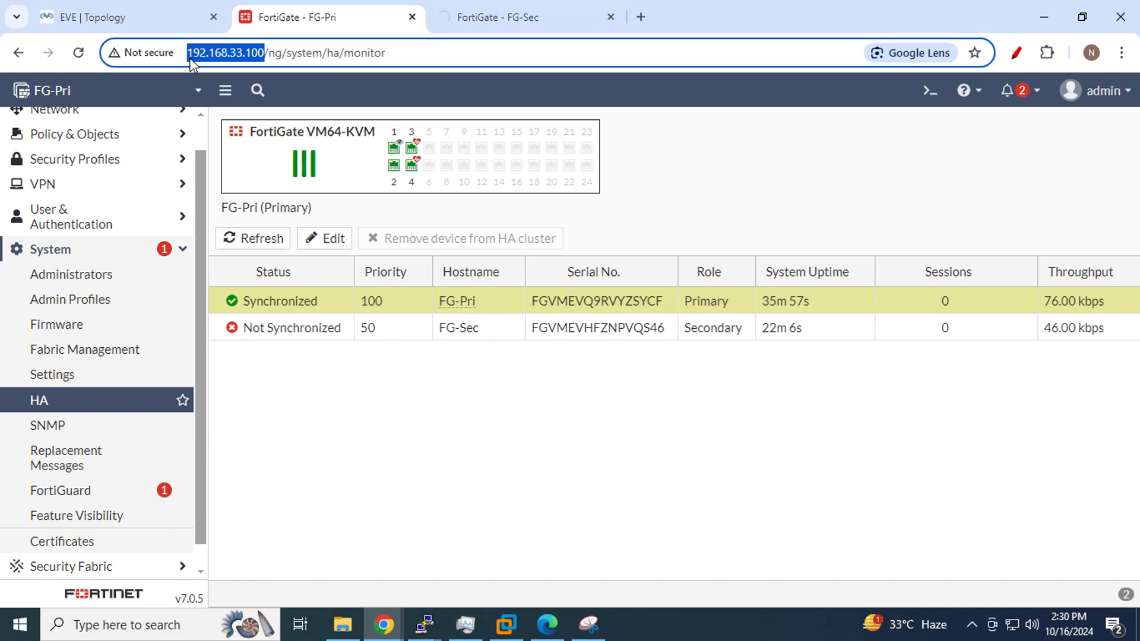
click(538, 14)
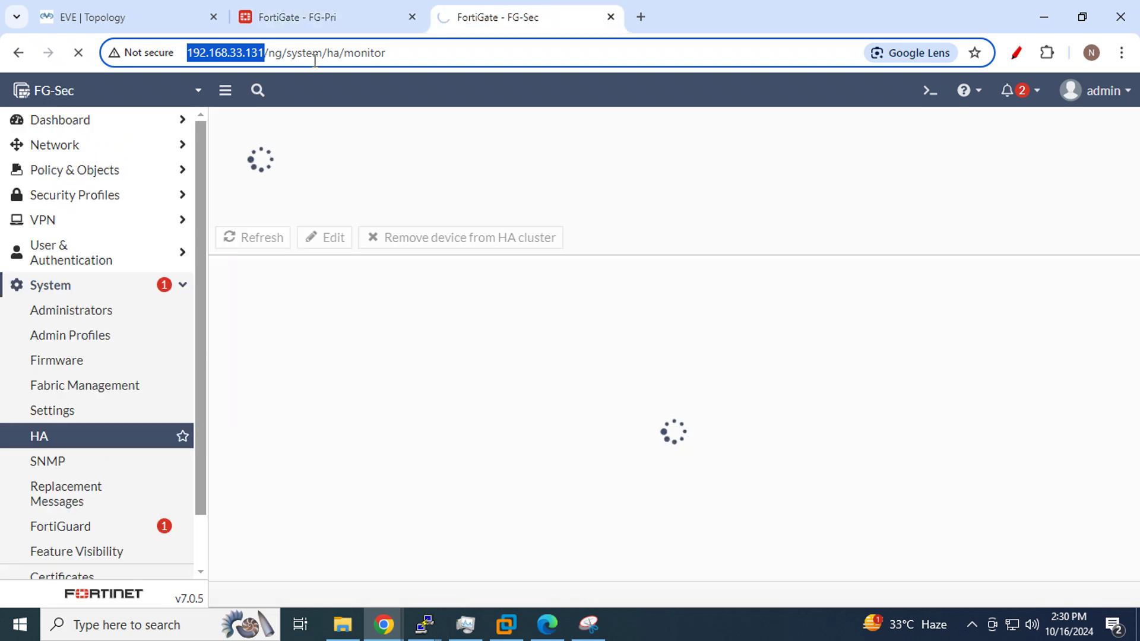
click(435, 627)
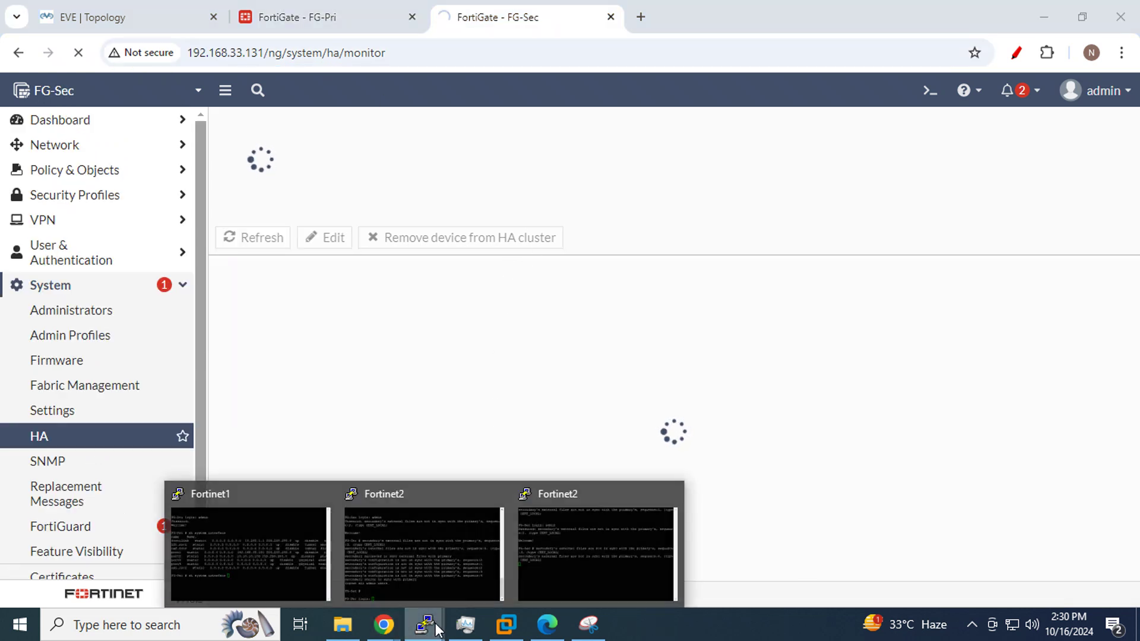
Log back in to the FG-Sec console as admin after the secondary starts syncing
click(473, 570)
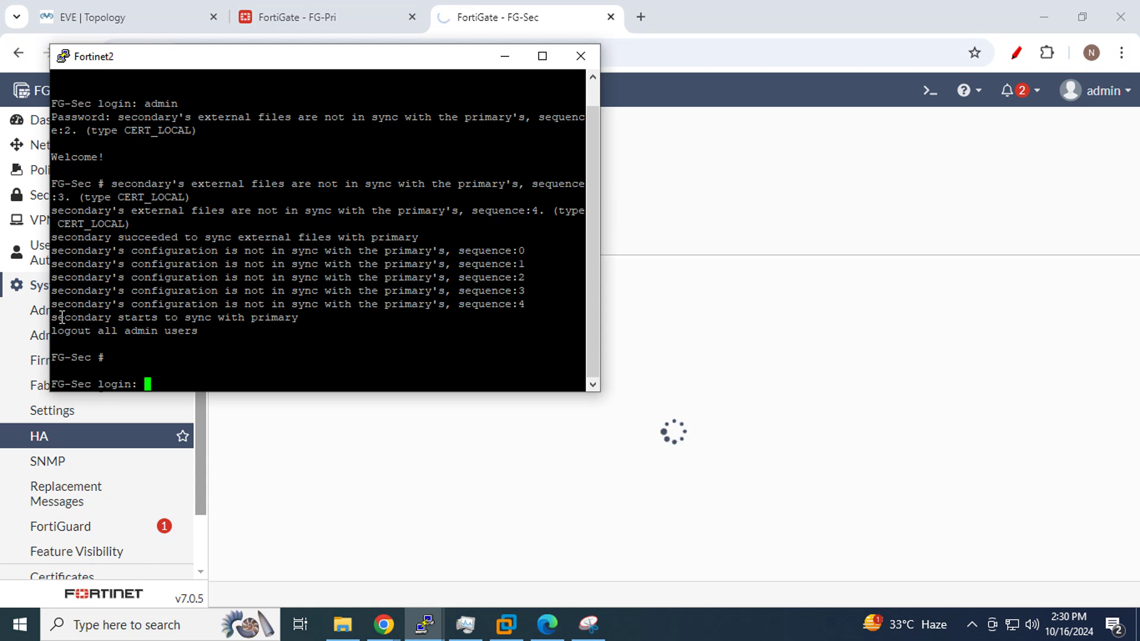
drag(56, 316, 303, 316)
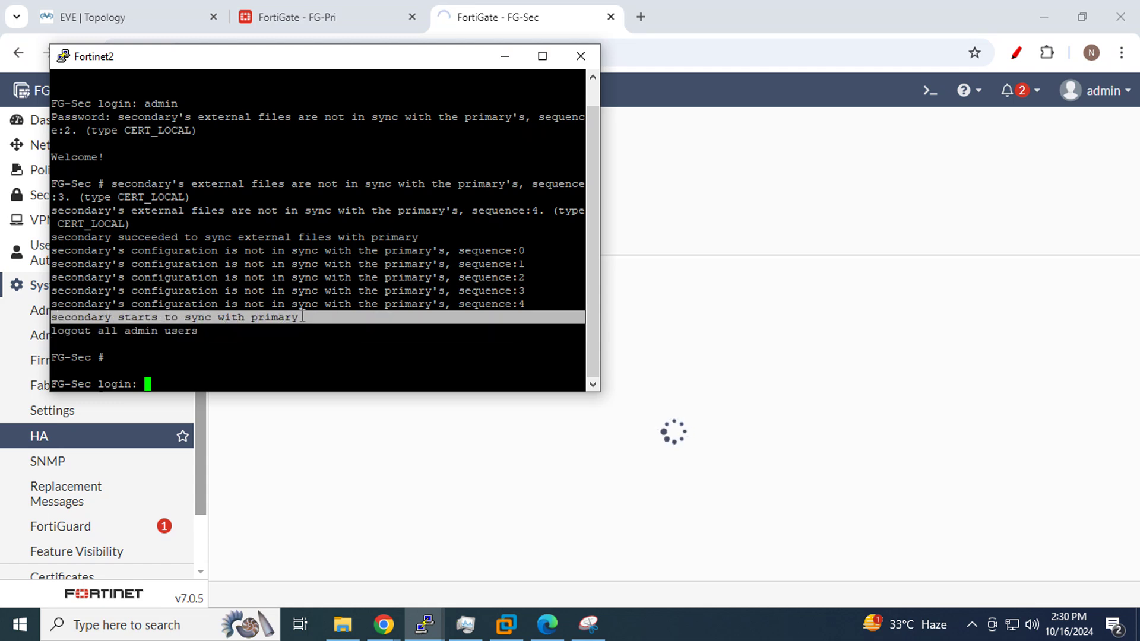
click(190, 386)
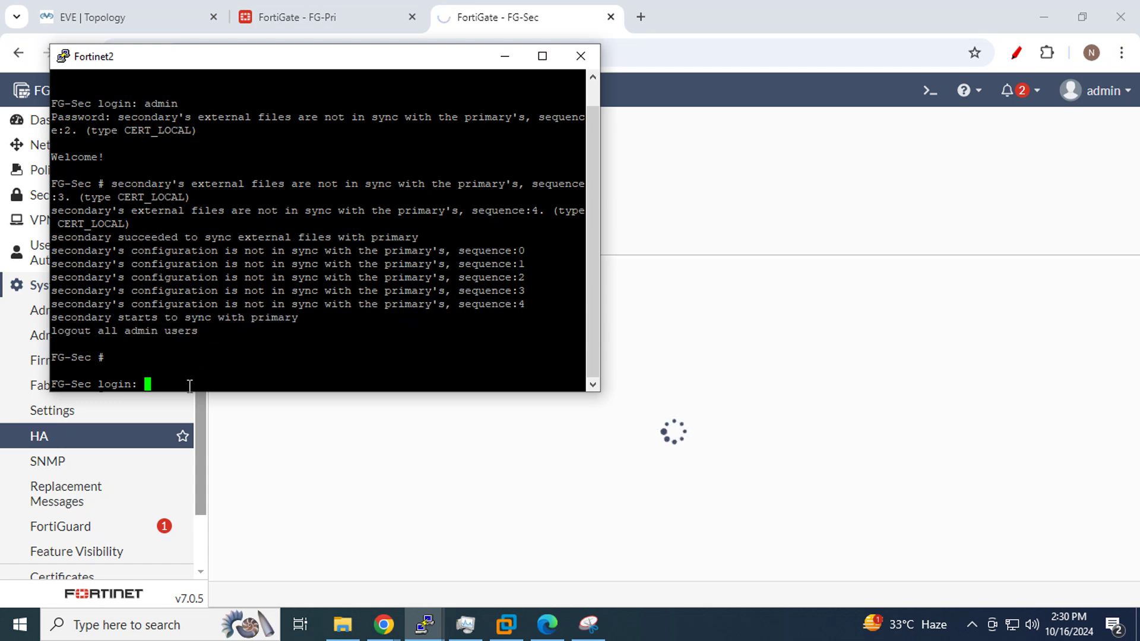
text(admin)
key(Return)
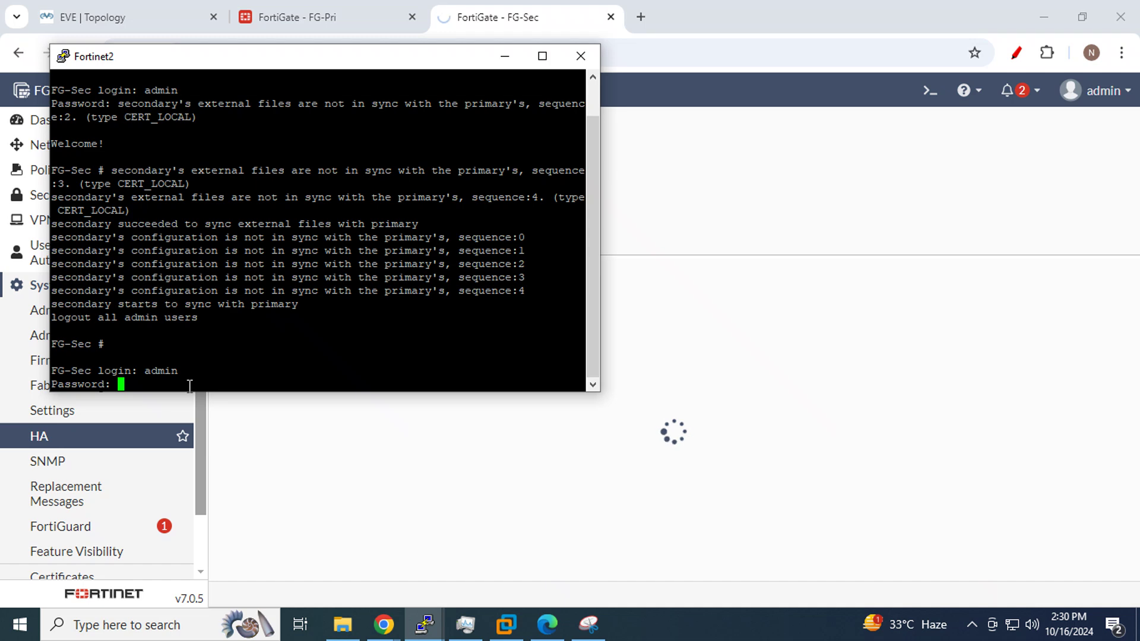
key(Return)
Run 'sh system interface' to confirm port1 at 192.168.33.100, then minimize the console
text(s)
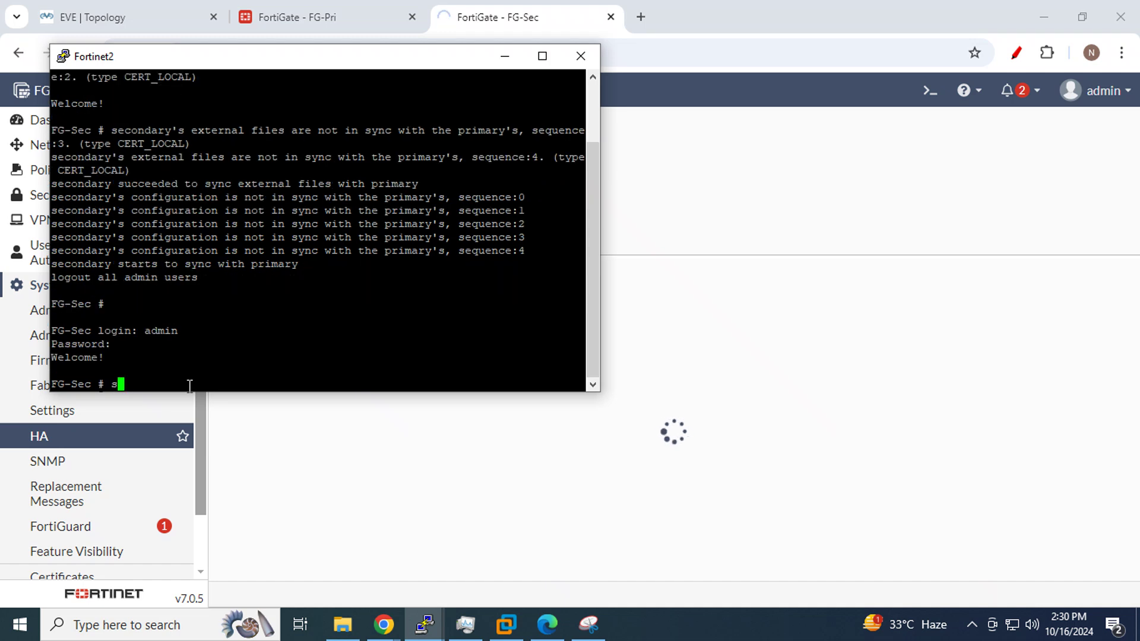
text(h system interface)
key(question)
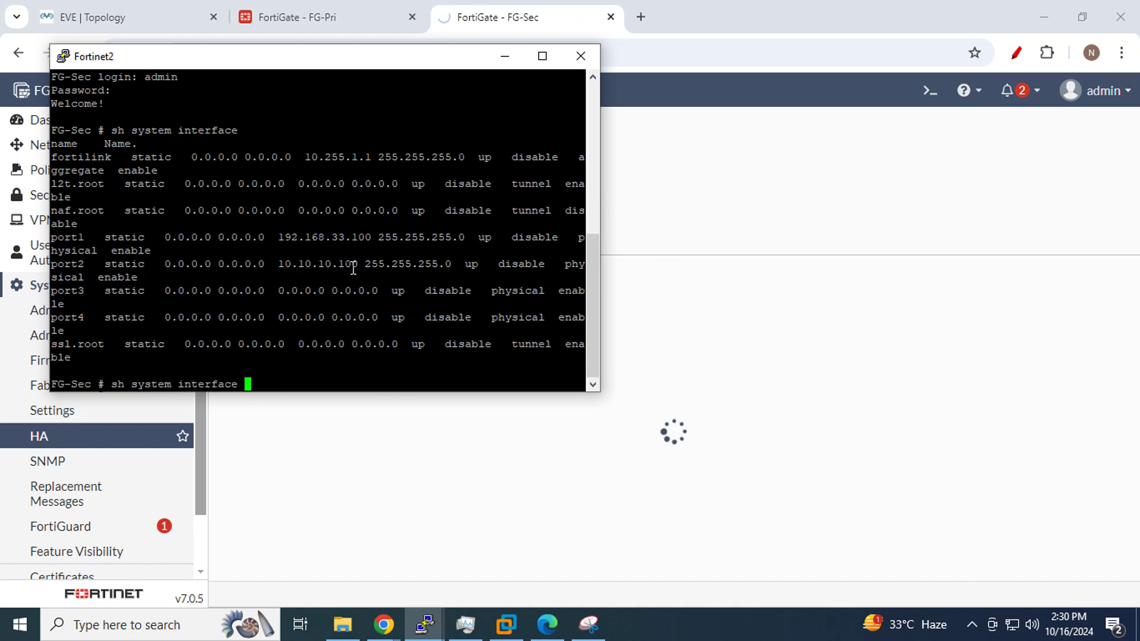
double_click(351, 239)
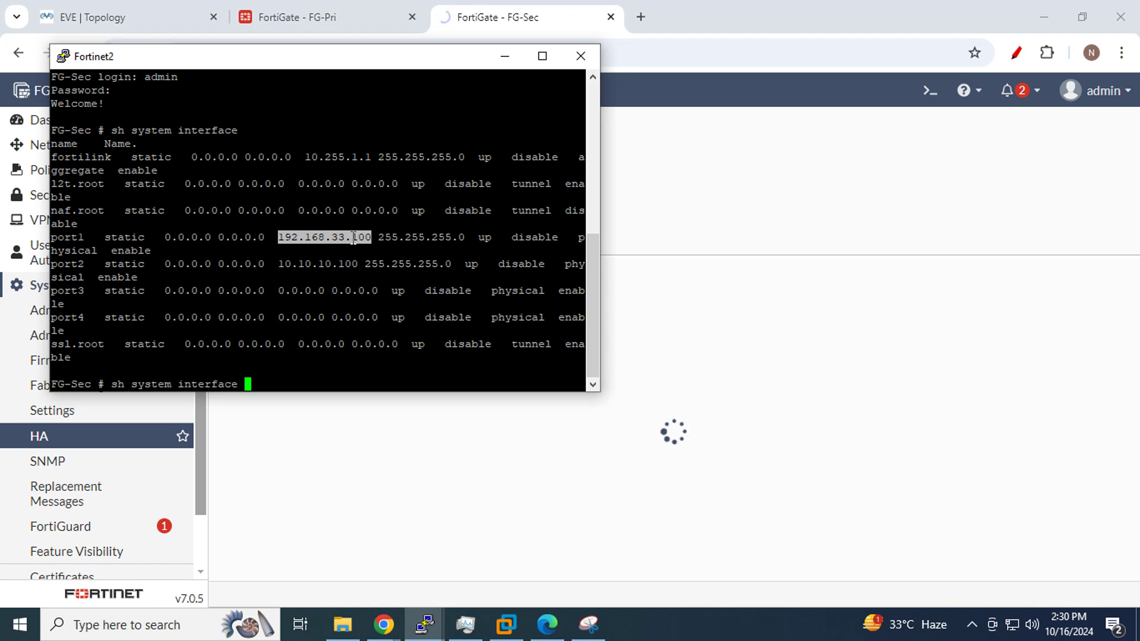
click(504, 56)
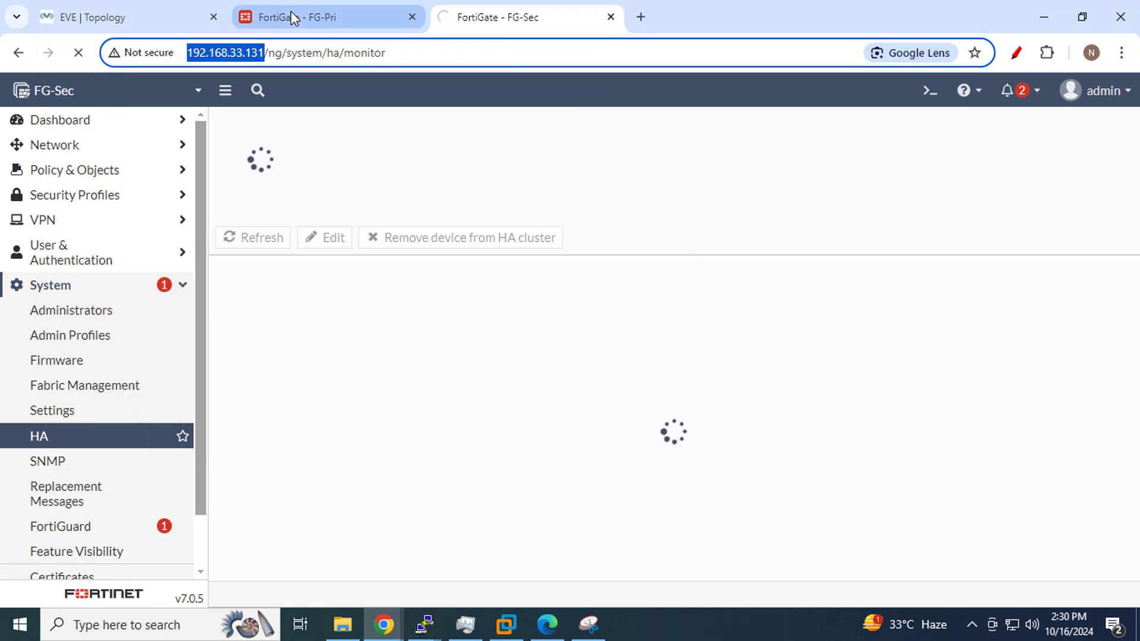
Refresh FG-Pri's HA monitor to see FG-Sec now Synchronized, then return to the EVE topology
click(293, 18)
click(256, 242)
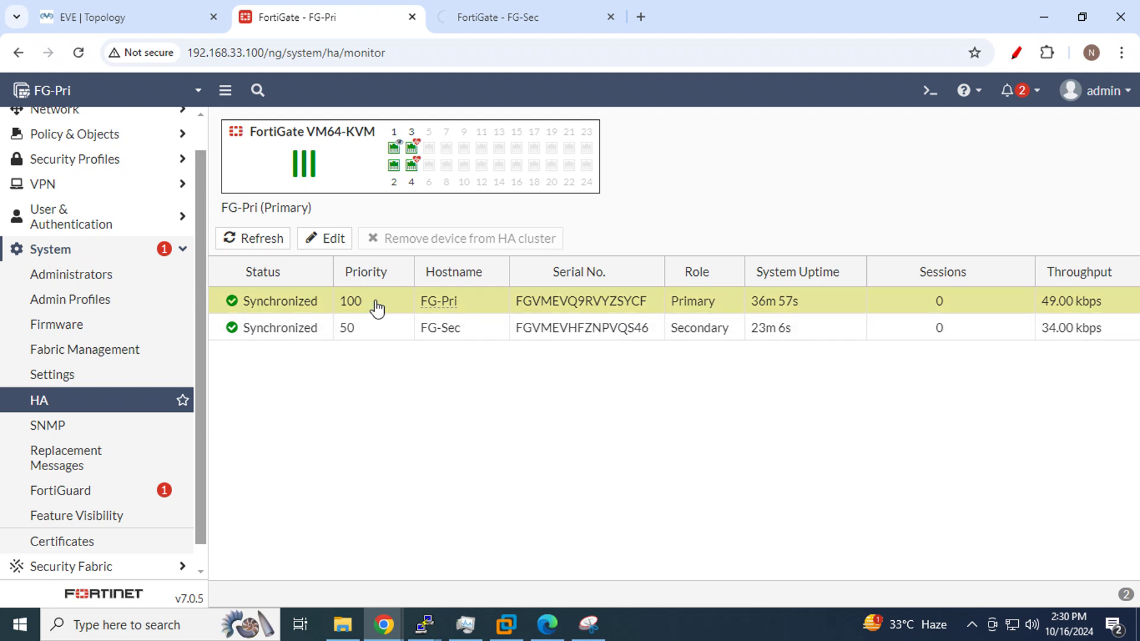
click(131, 29)
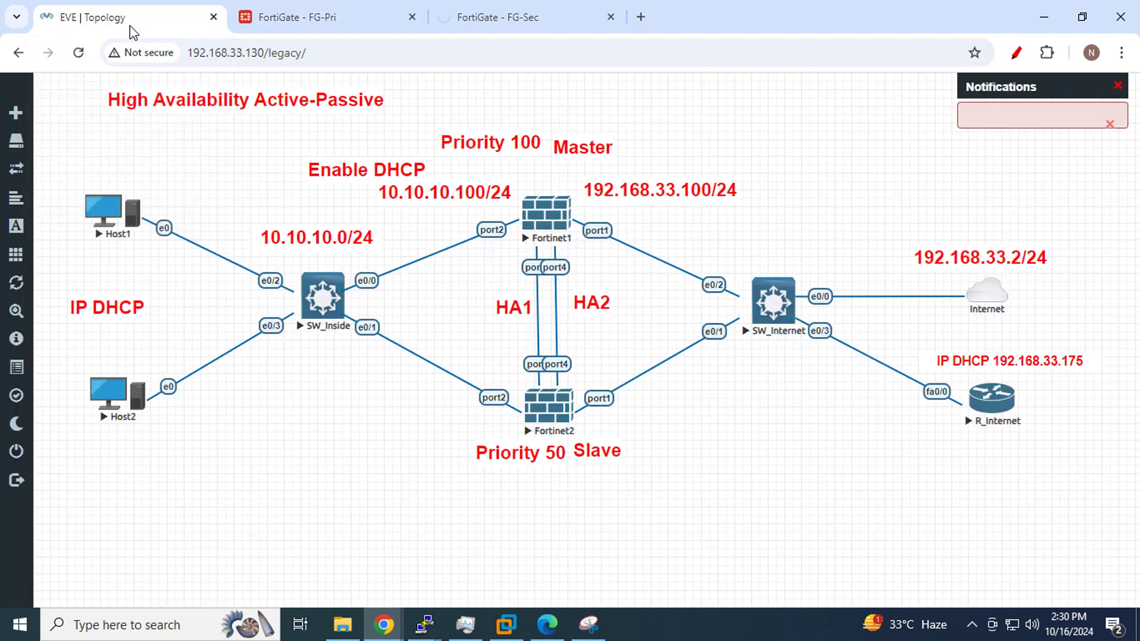
Open Host1's VNC console from EVE and log in to Windows with the account password
click(110, 212)
click(593, 178)
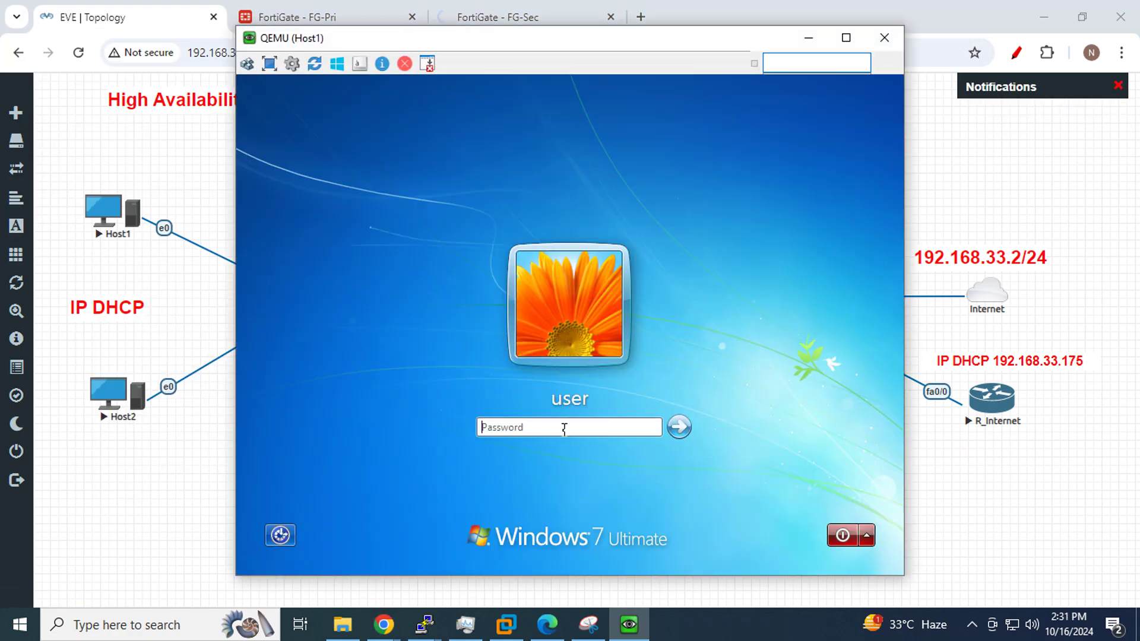
click(564, 428)
text(Test123)
key(Return)
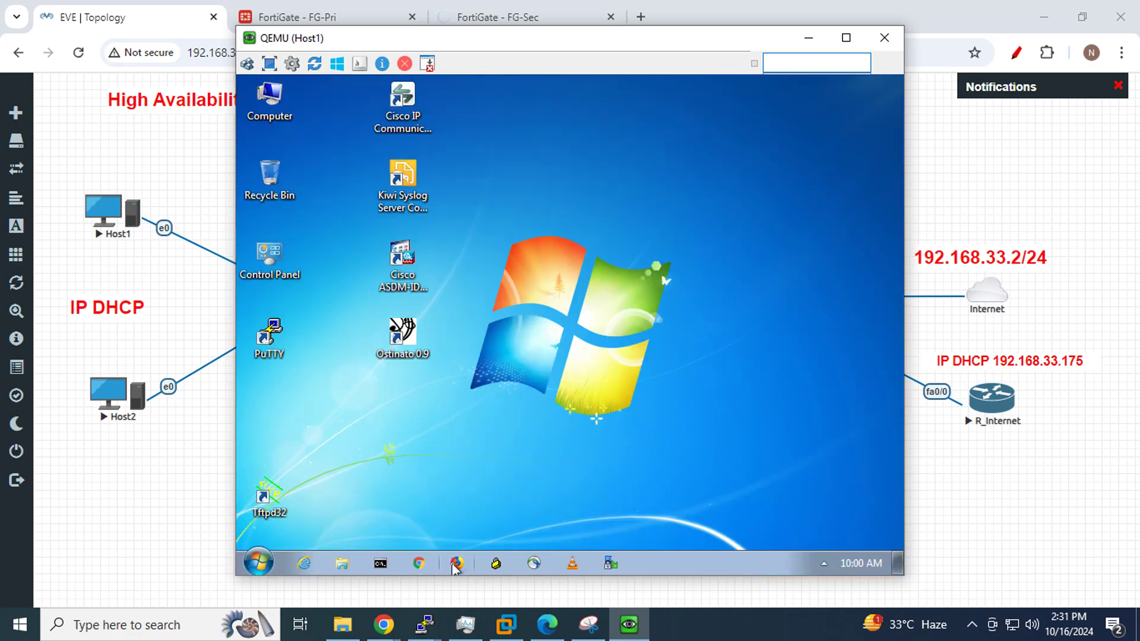
Run ipconfig on Host1, showing IPv4 10.10.10.3 with gateway 10.10.10.100
click(306, 563)
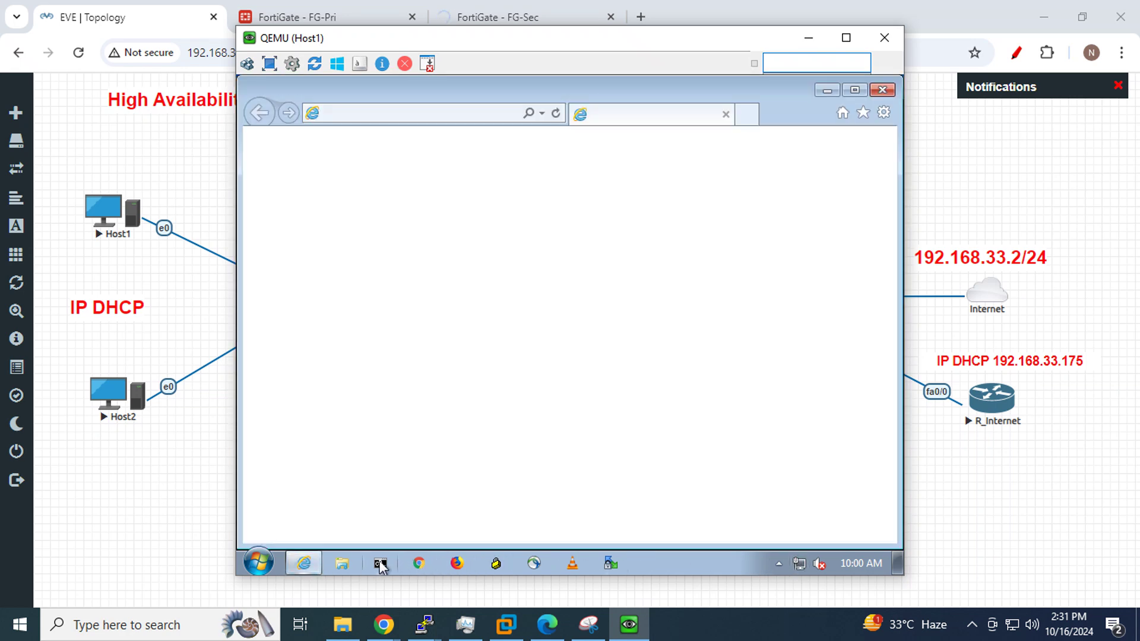
click(379, 564)
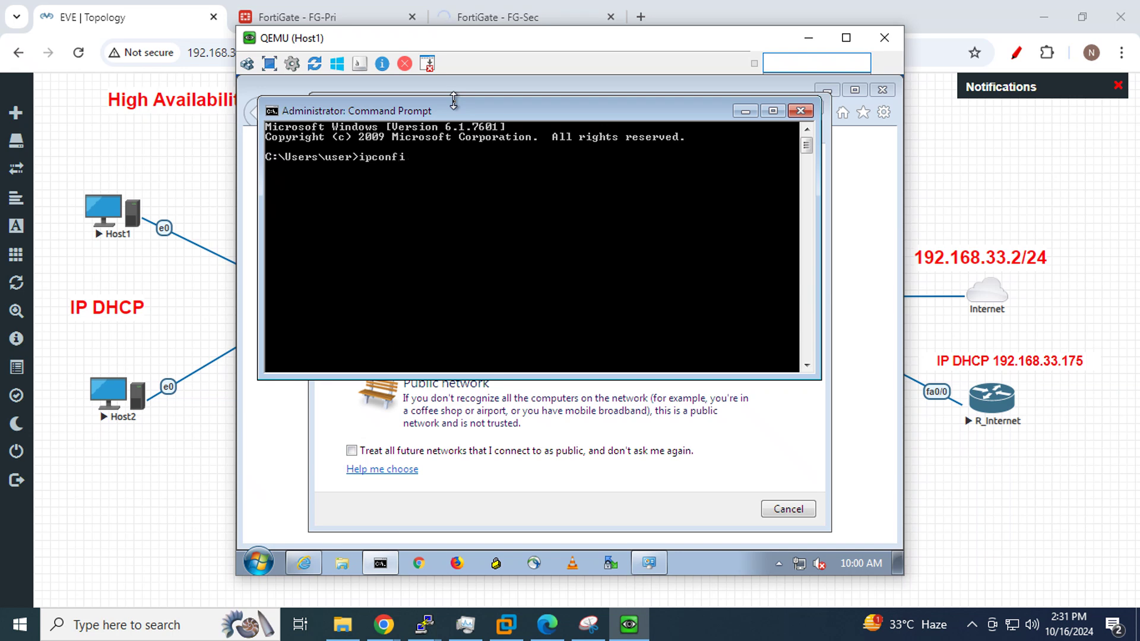
key(Return)
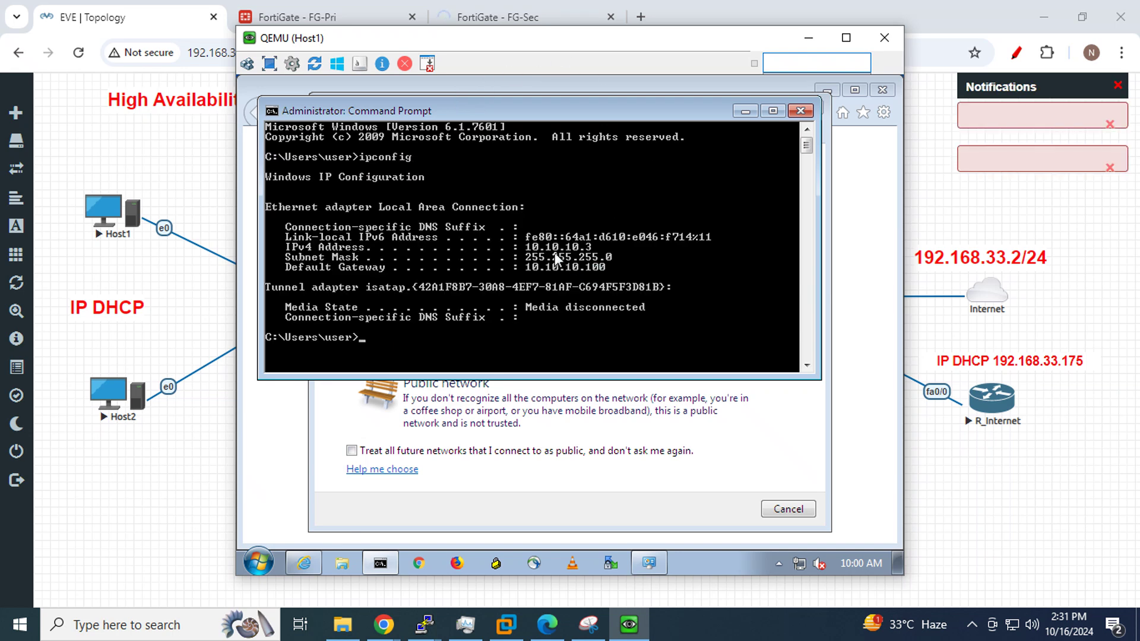
Close the command prompt and network prompt, then load google in Host1's browser
click(800, 111)
click(811, 112)
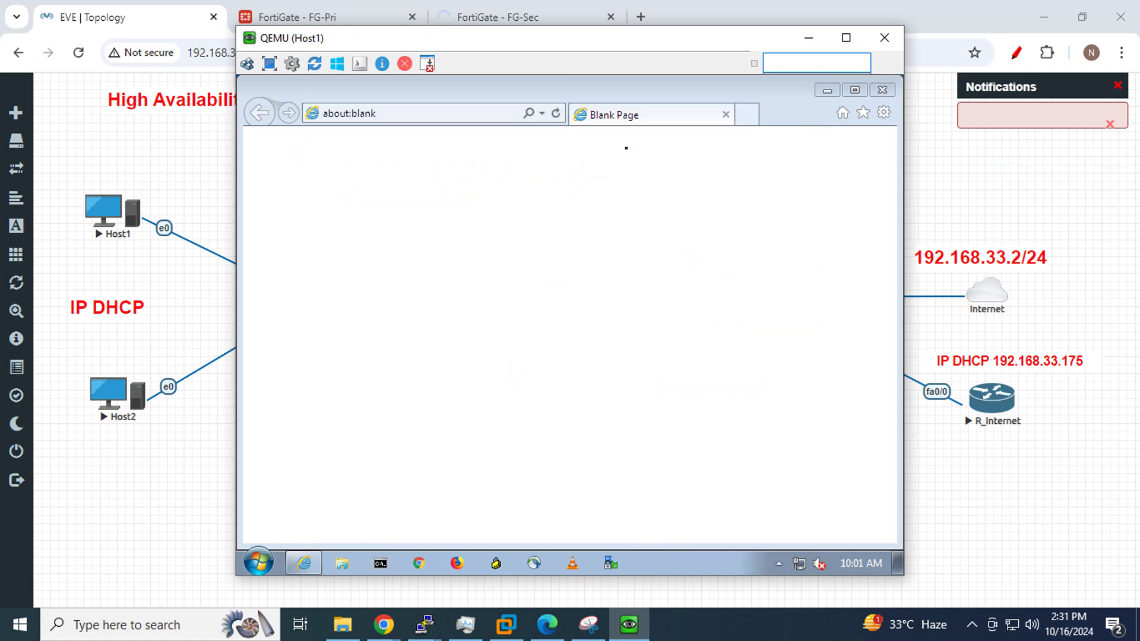
click(393, 114)
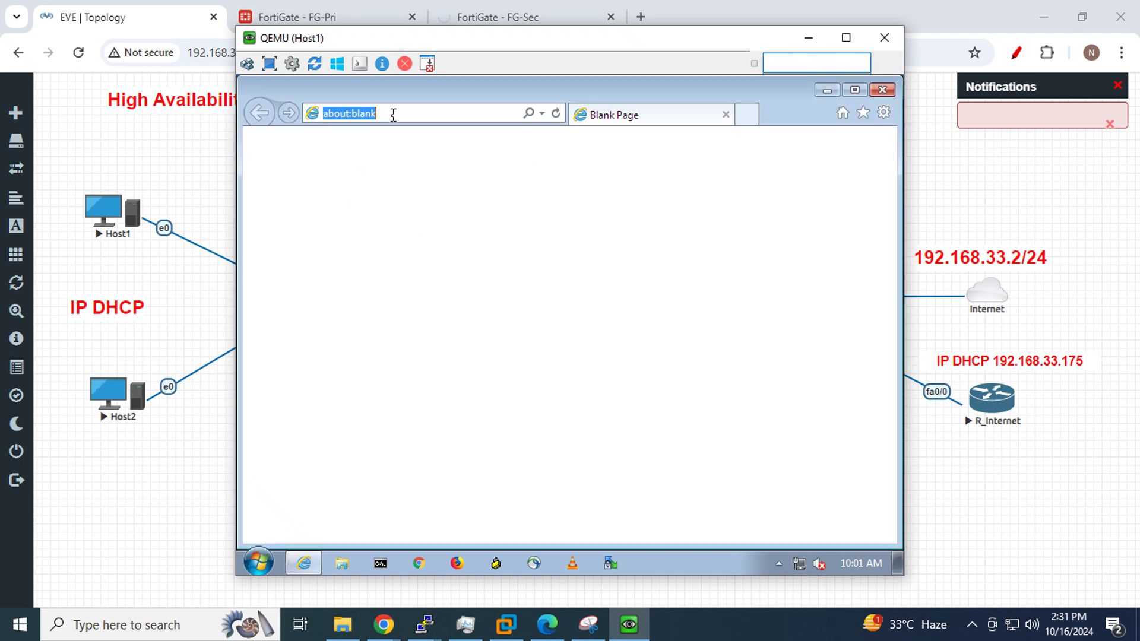
text(google.com/)
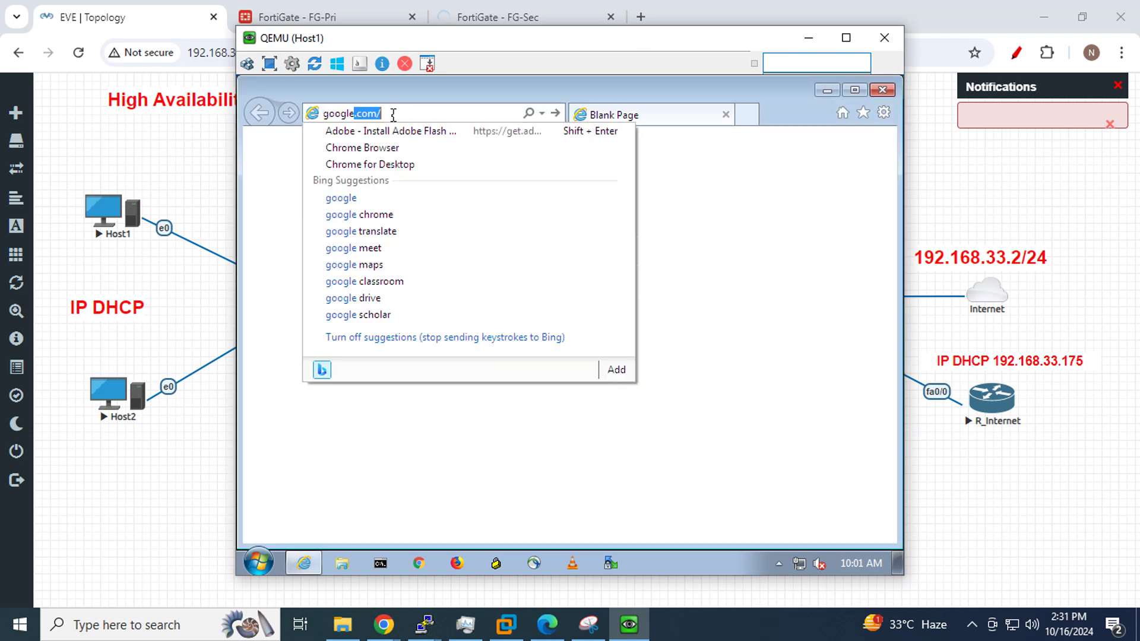
key(Return)
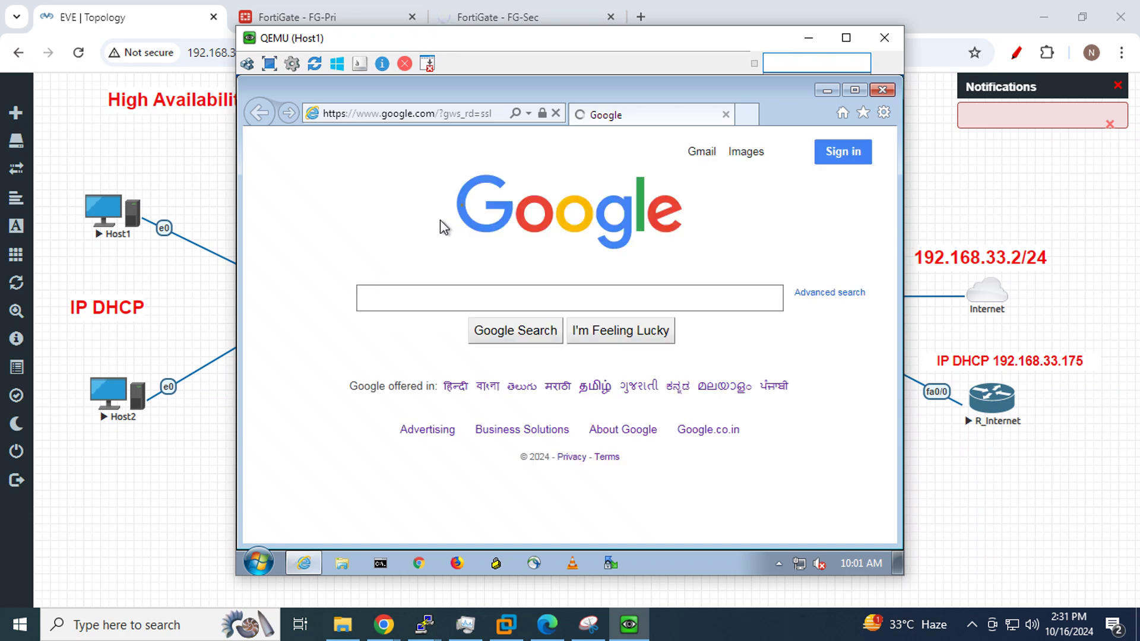
Ping 8.8.8.8 from a Host1 command prompt, getting replies of about 14–18 ms
click(380, 561)
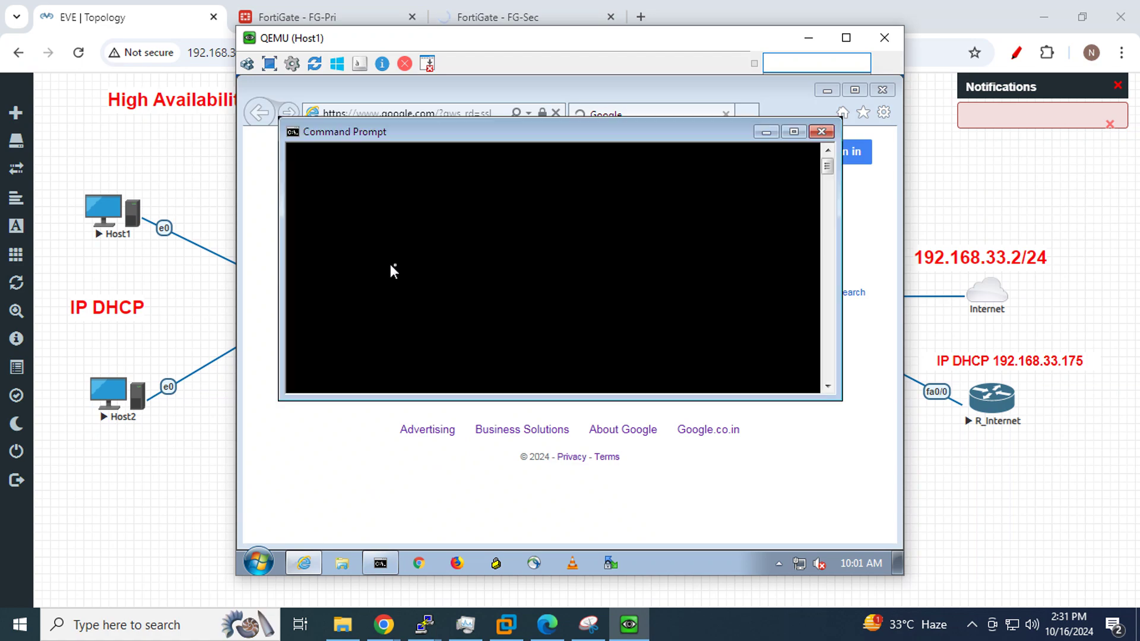
text(ping)
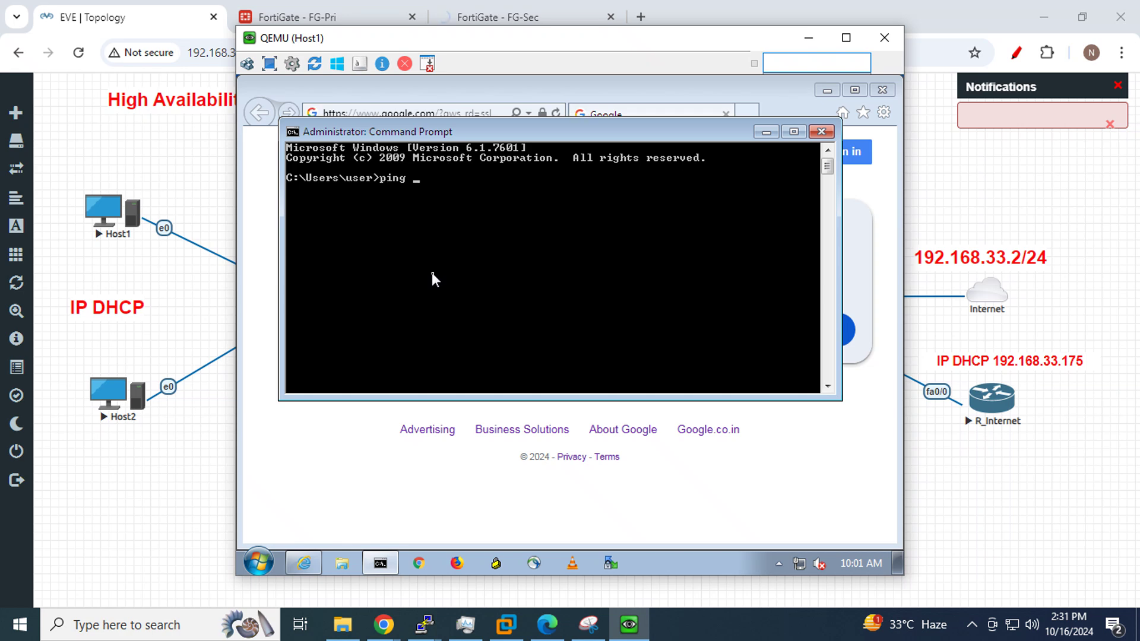
text( 8.8.8.8)
key(Return)
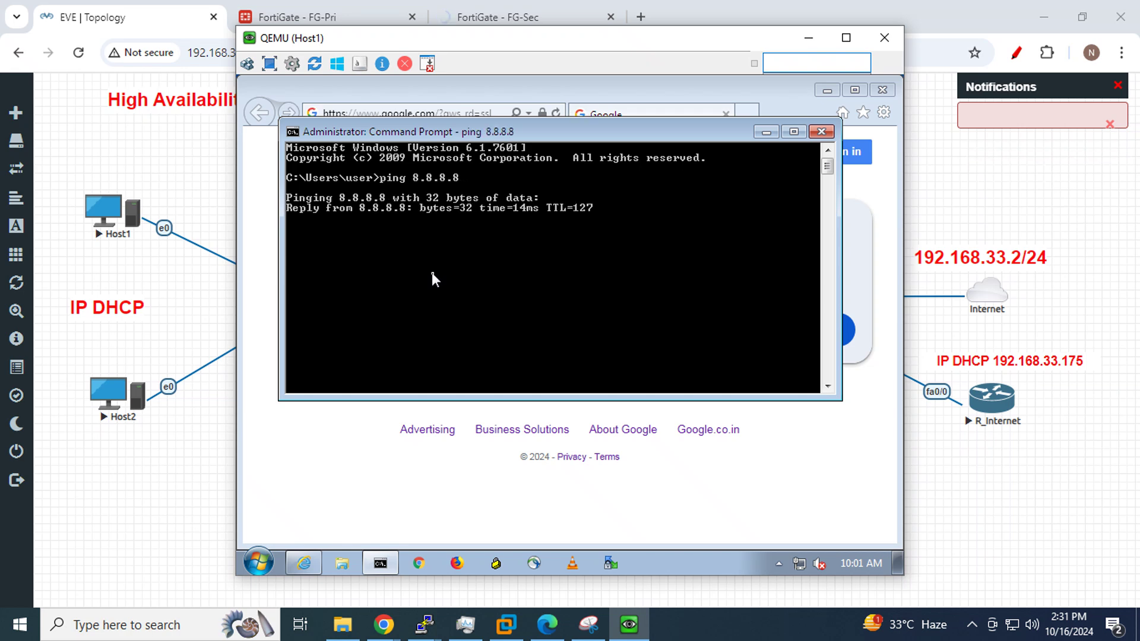
click(766, 132)
Bring back FG-Pri's HA monitor showing Primary (priority 100) and Secondary (priority 50) both Synchronized
click(809, 37)
click(308, 26)
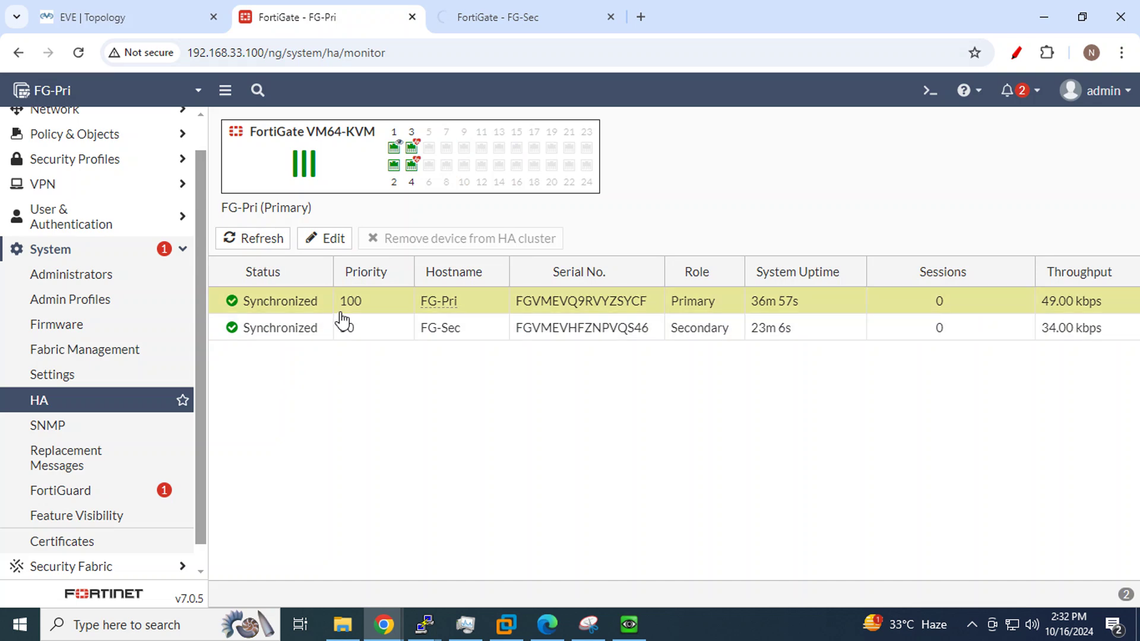
click(729, 638)
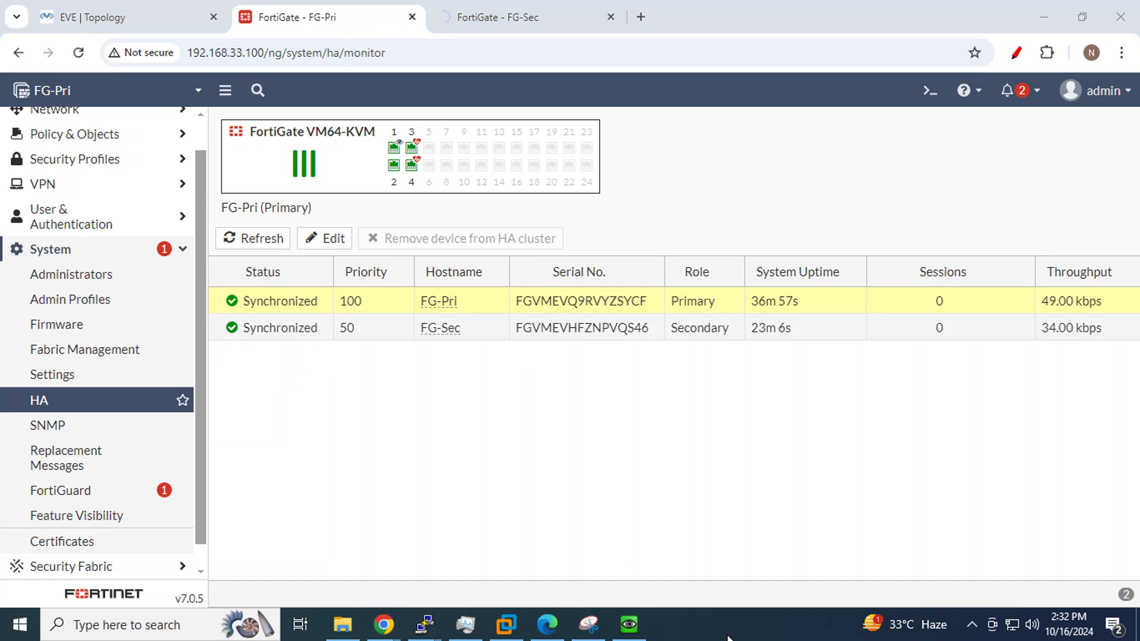